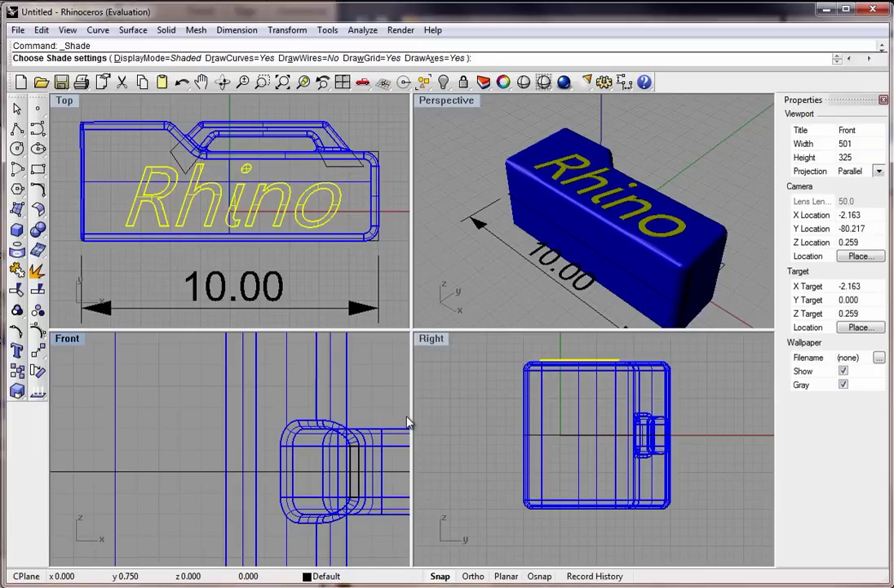
Step: Orbit the Perspective view to inspect the existing model, then activate the Top view
left_click(490, 361)
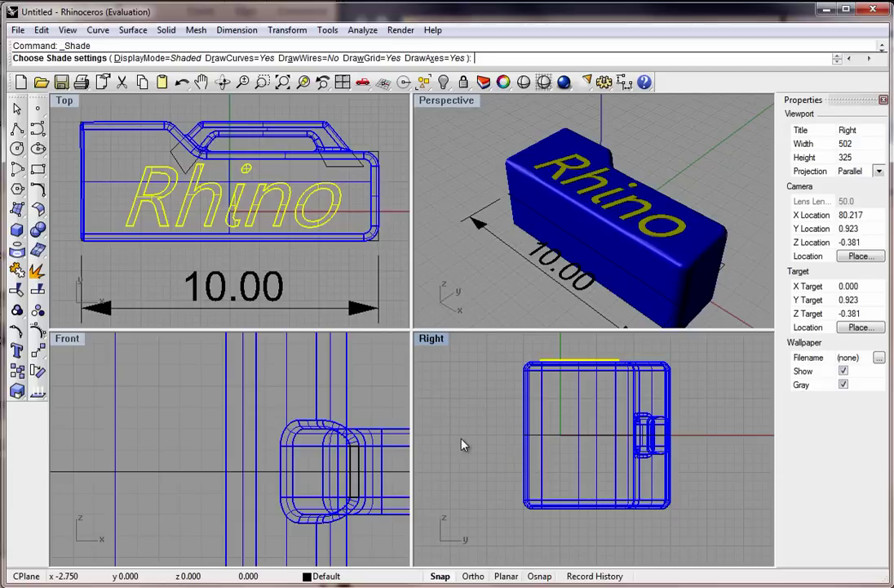
left_click(573, 252)
right_click_drag(573, 252, 489, 212)
right_click_drag(557, 131, 504, 210)
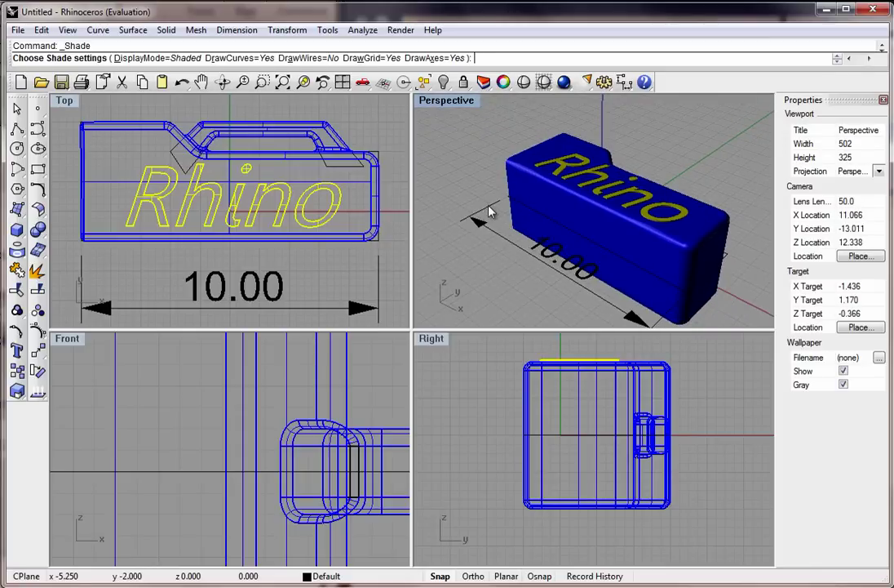
left_click(308, 175)
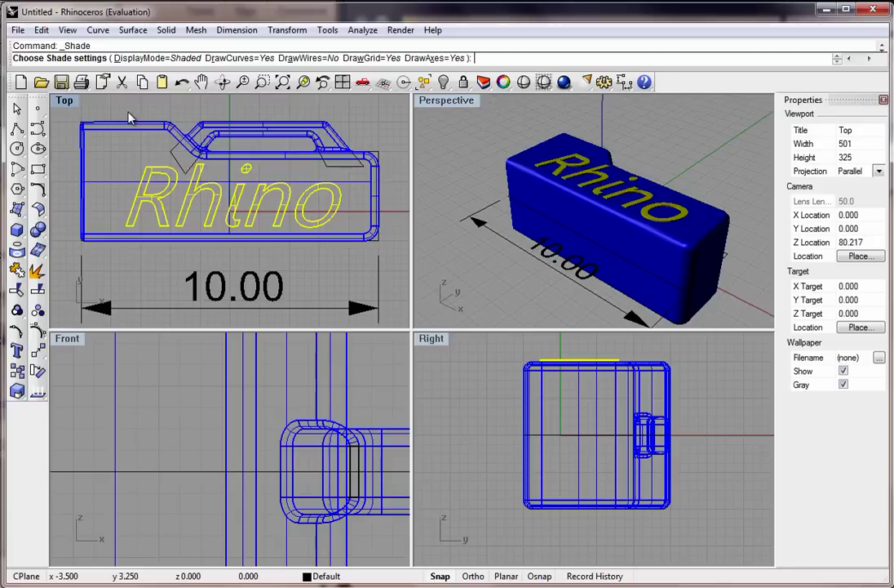
Step: Start a new model from the Small Objects - Inches template without saving the old one
left_click(17, 30)
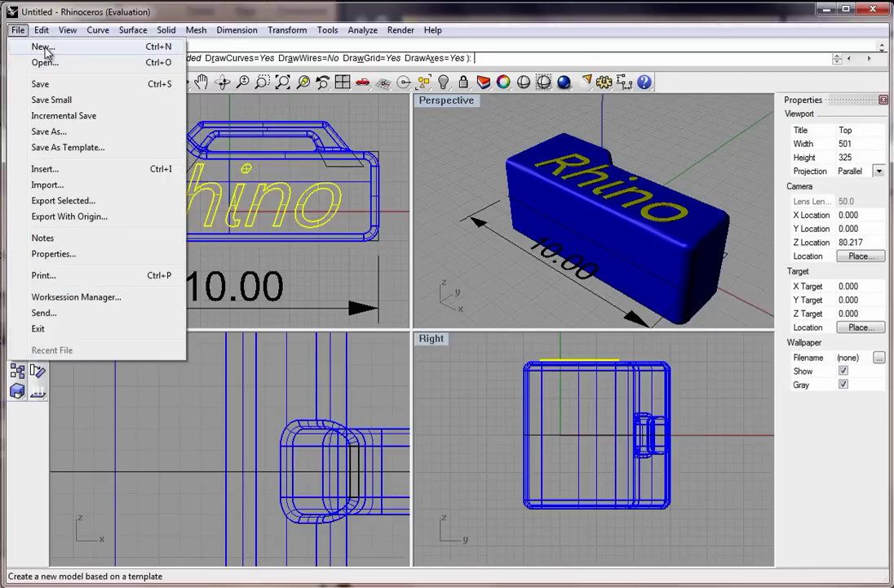
left_click(36, 46)
left_click(459, 334)
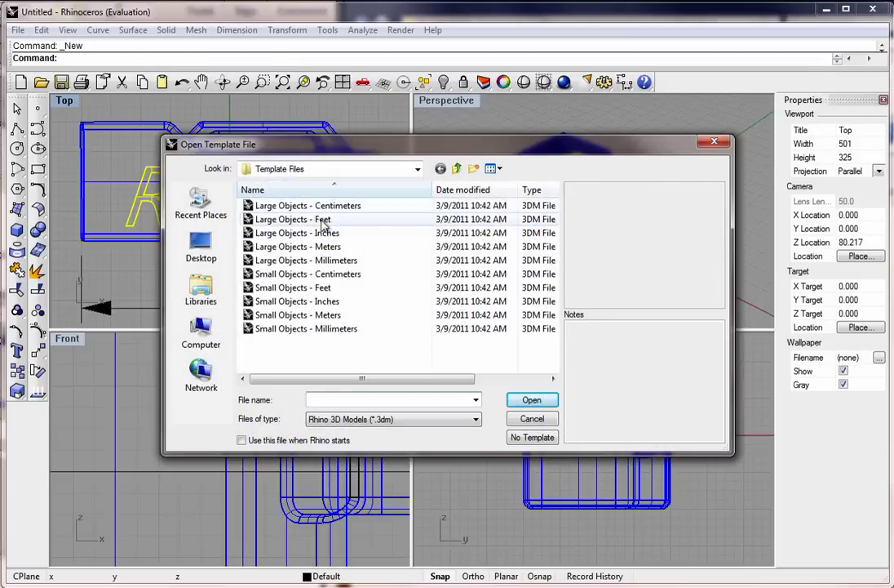
left_click(318, 302)
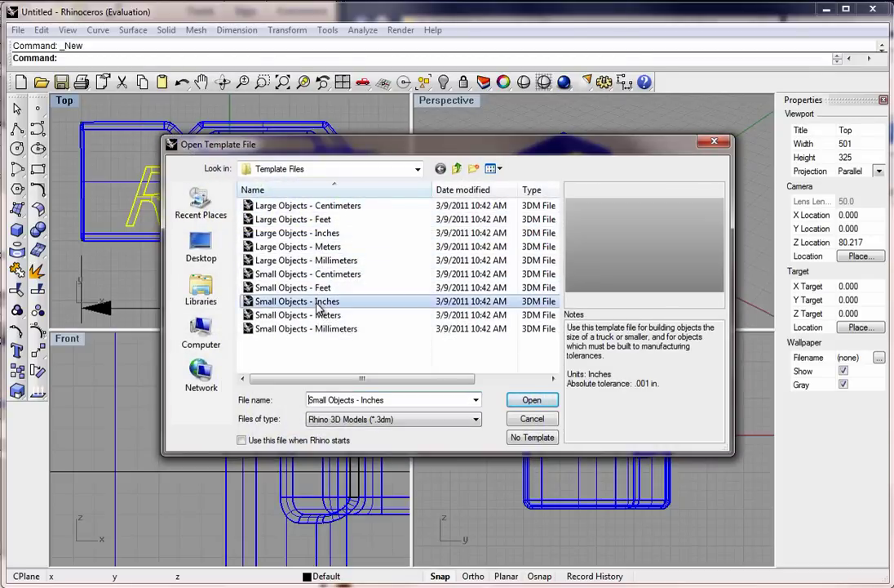
left_click(532, 400)
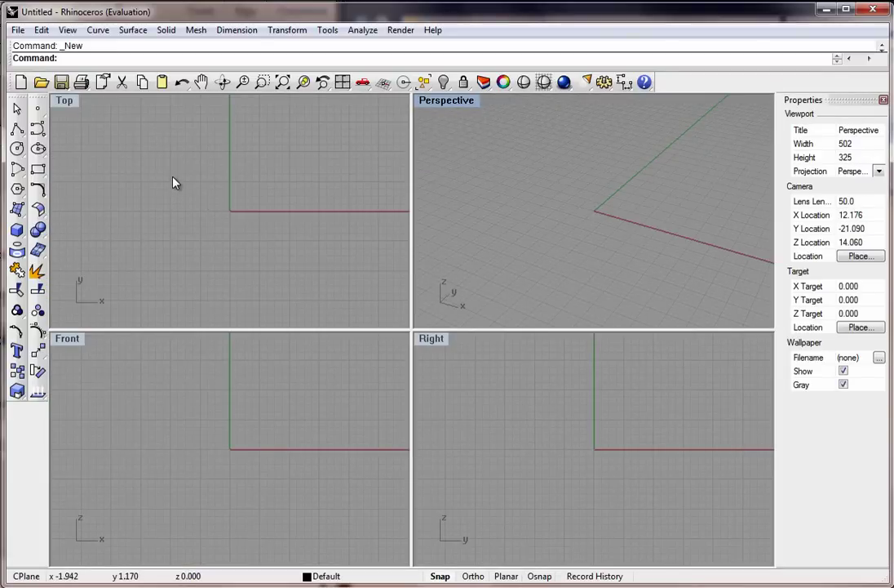
Step: Draw a seven-click closed polyline in the Top view: a long rectangle with an angled upper-left step
left_click(120, 214)
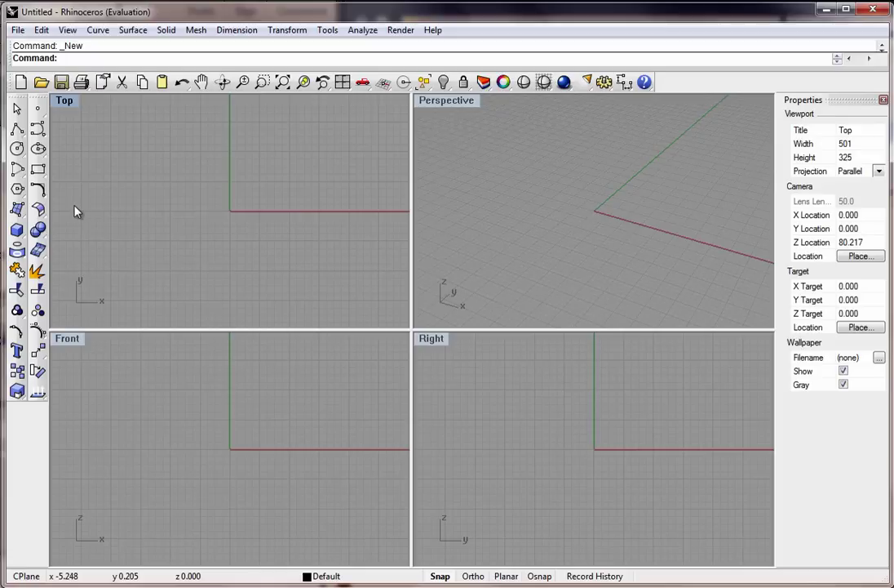
left_click(17, 130)
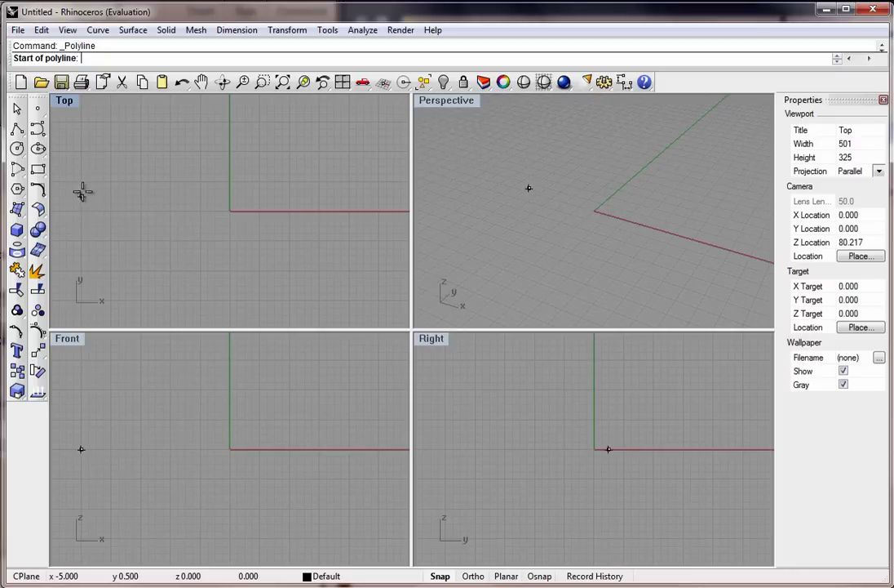
left_click(81, 151)
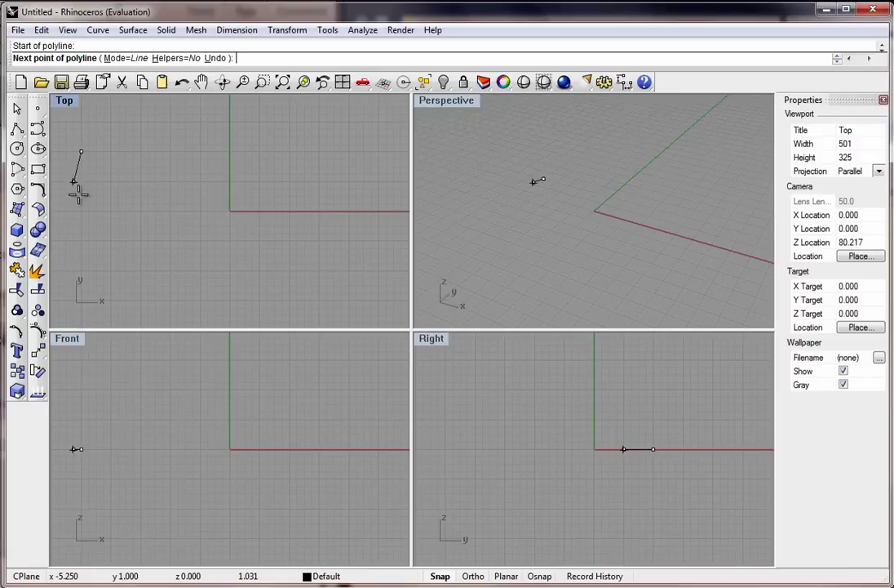
left_click(82, 271)
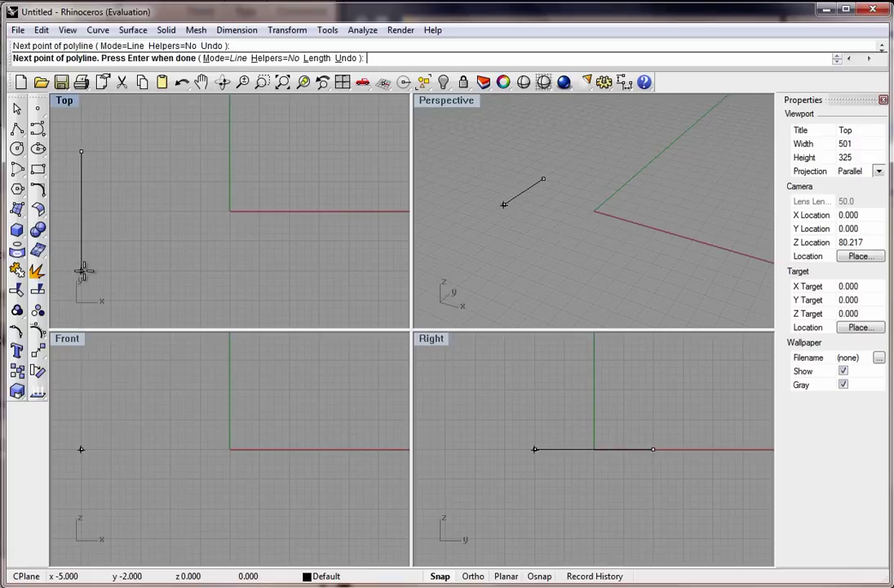
left_click(380, 271)
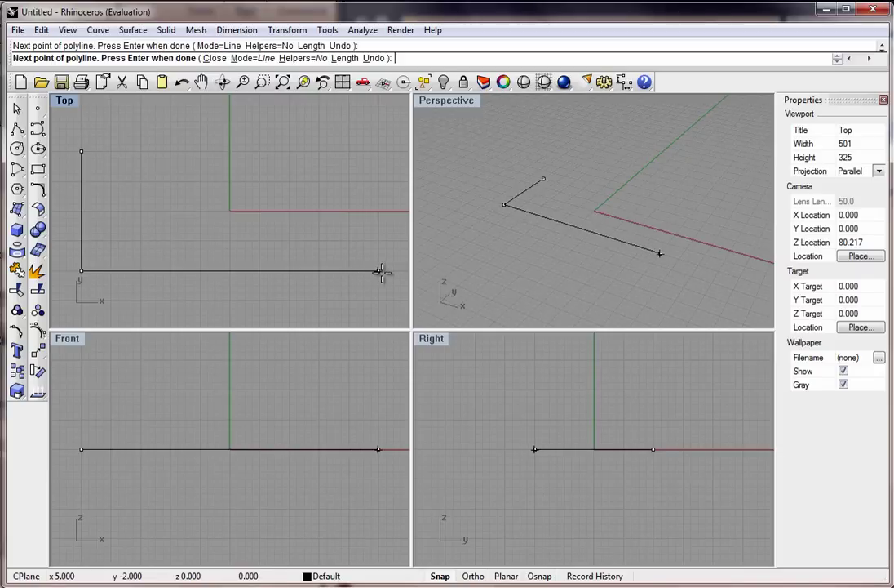
left_click(378, 199)
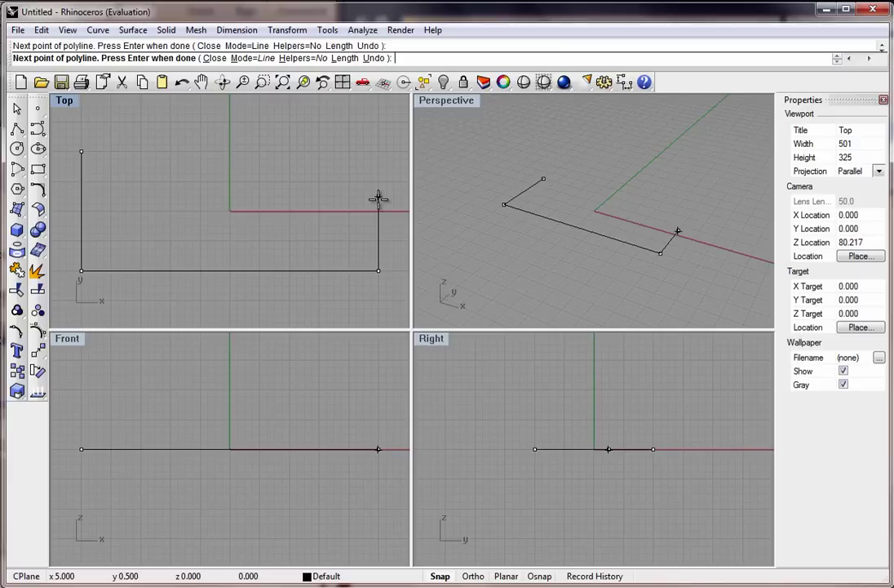
left_click(184, 196)
left_click(142, 152)
left_click(82, 151)
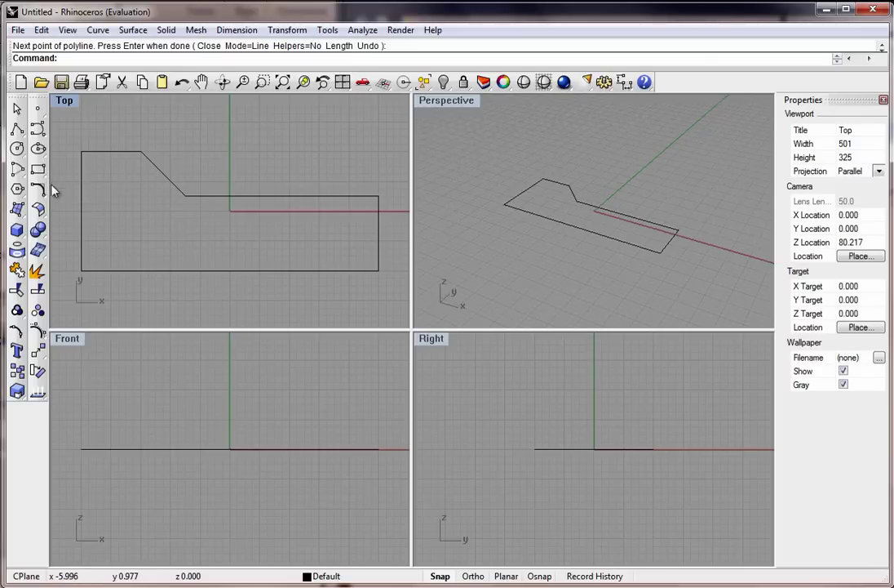
Step: Extrude the outline both ways into a capped solid, deleting the original curve
left_click(25, 237)
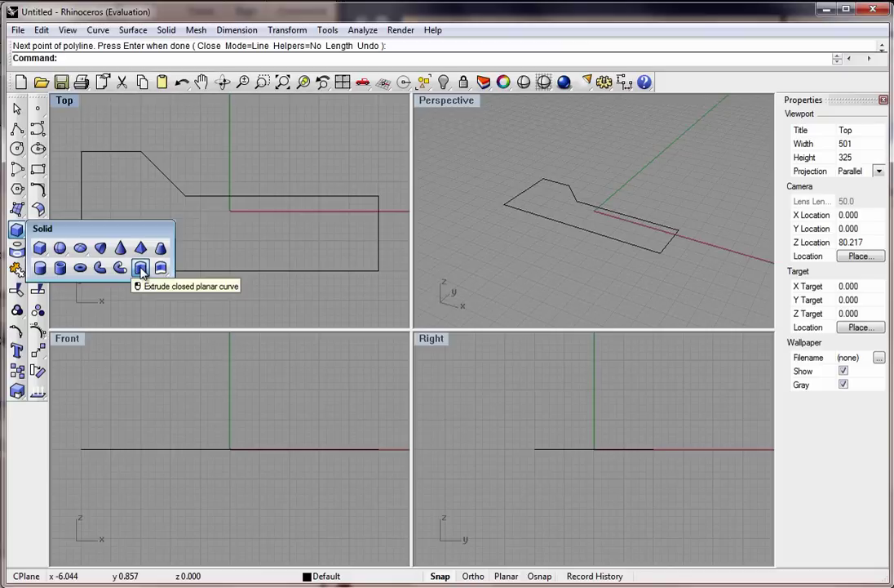
left_click(141, 269)
left_click(193, 202)
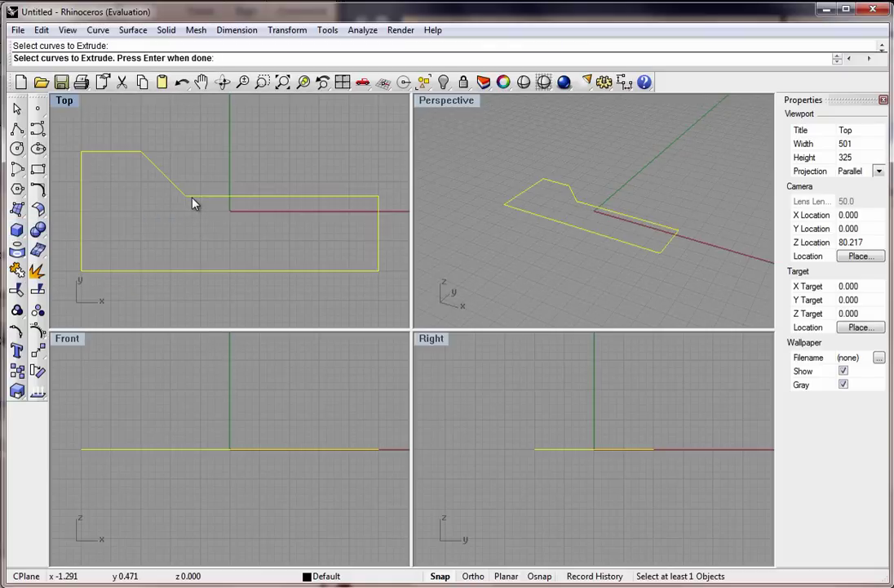
key("Return")
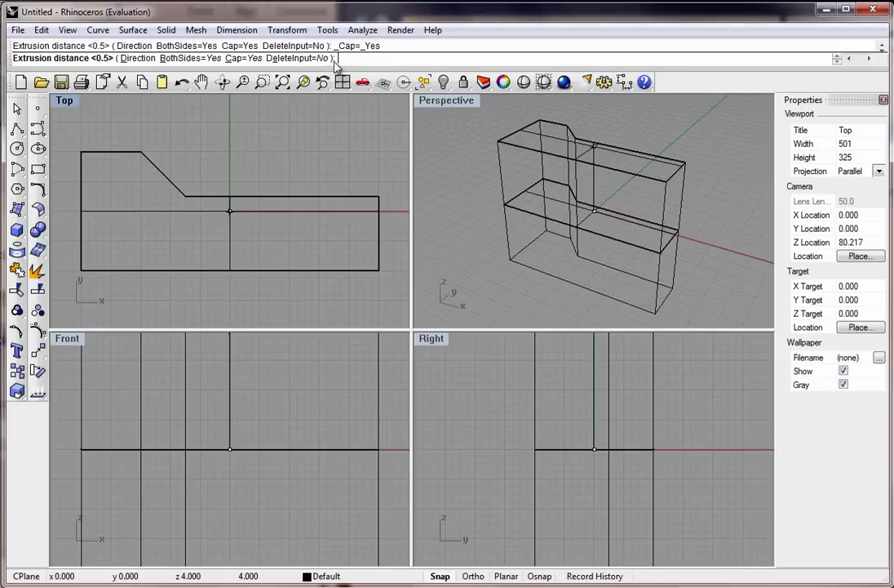
left_click(323, 62)
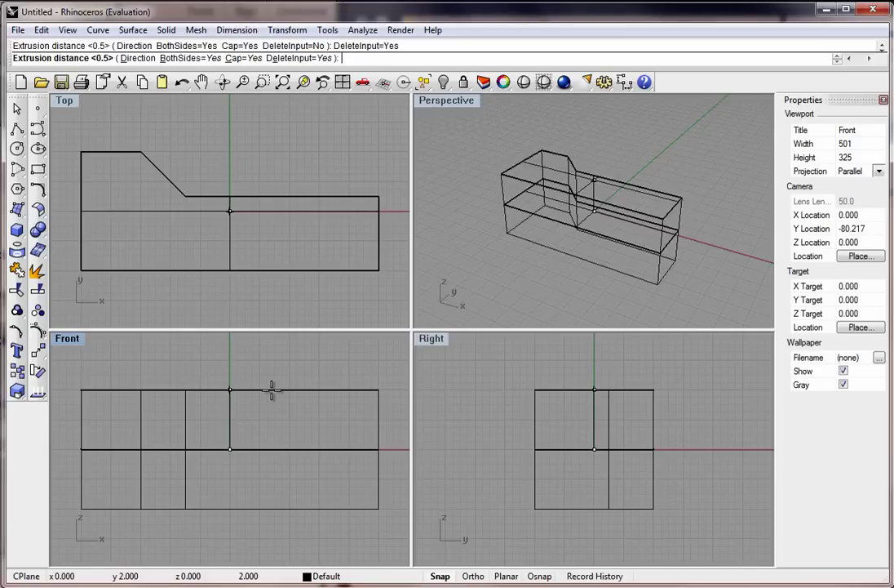
left_click(271, 391)
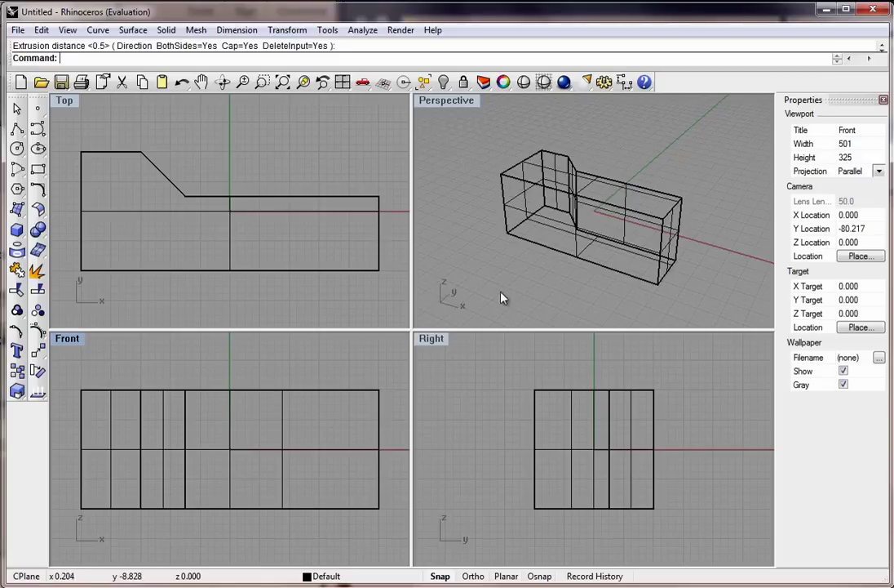
Step: Orbit the Perspective view around the solid and switch it to Shaded display
right_click_drag(528, 194, 539, 261)
right_click_drag(597, 193, 669, 281)
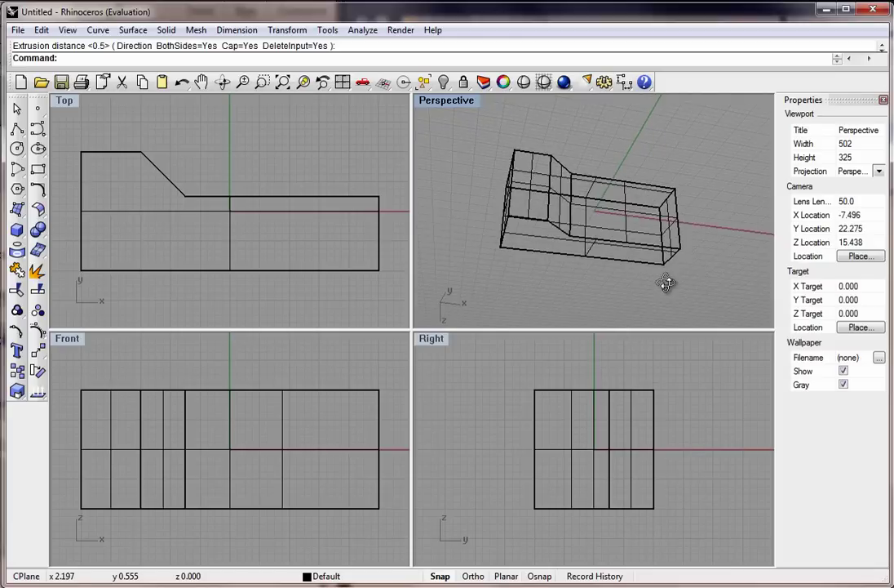
left_click(450, 104)
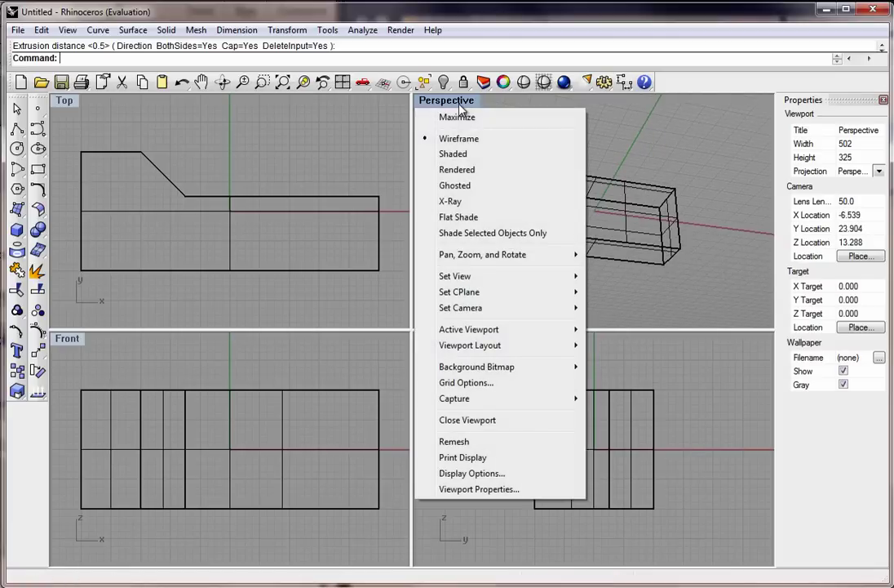
left_click(451, 154)
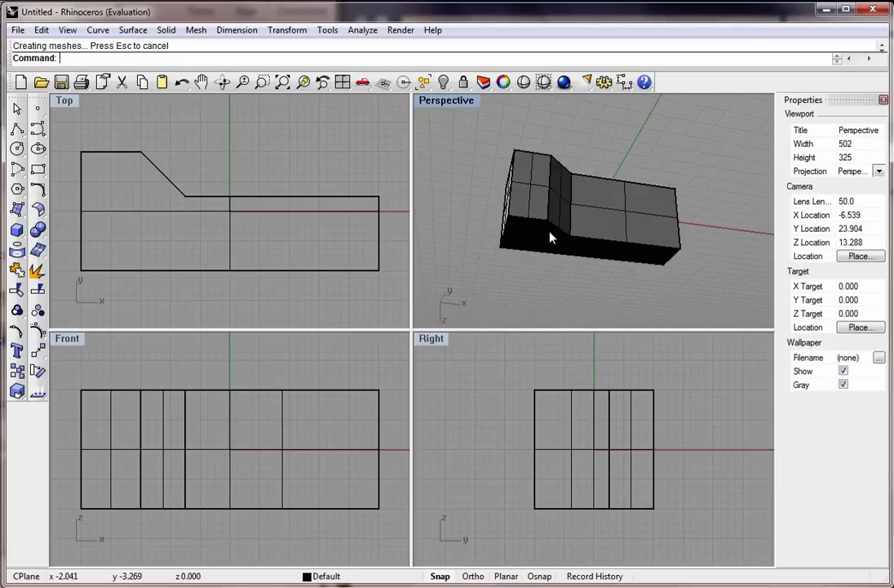
mouse_move(555, 225)
right_mouse_down()
mouse_move(525, 135)
mouse_move(624, 190)
mouse_move(554, 176)
mouse_move(447, 108)
right_mouse_up()
Step: Preview the solid in Rendered, Ghosted and X-ray display modes while orbiting
left_click(447, 101)
left_click(446, 173)
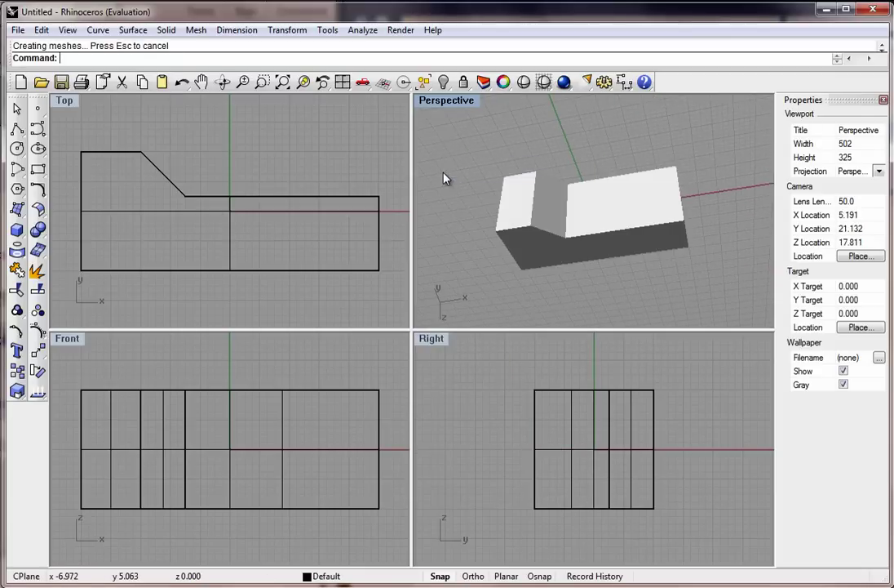
left_click(439, 100)
left_click(441, 185)
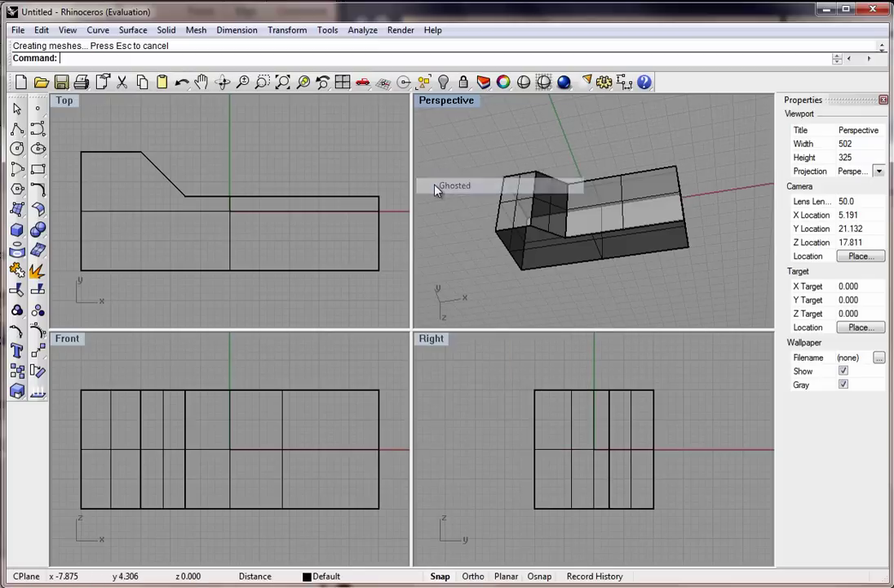
right_click_drag(435, 188, 451, 120)
left_click(447, 100)
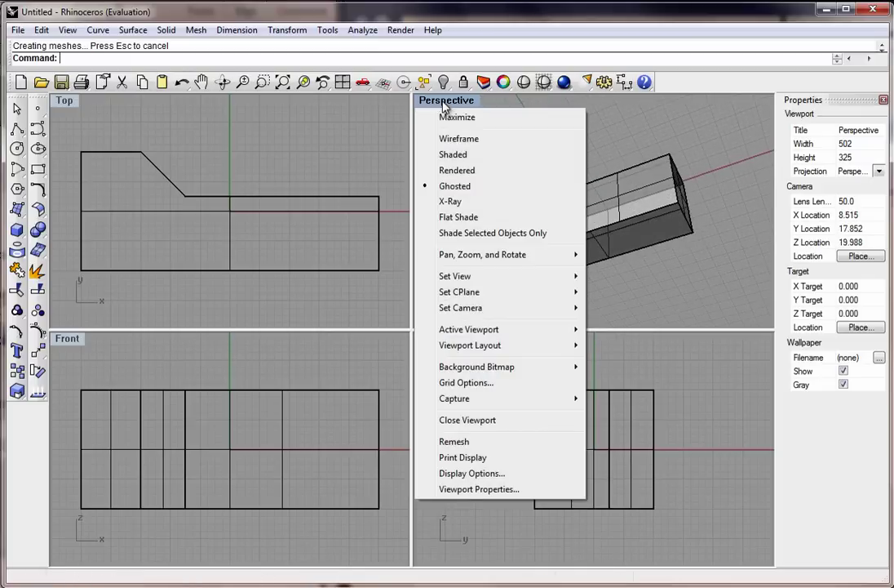
left_click(448, 201)
right_click_drag(459, 182, 449, 130)
Step: Try Flat Shade and Wireframe, then settle on Shaded display with Flat Shade unchecked
left_click(438, 100)
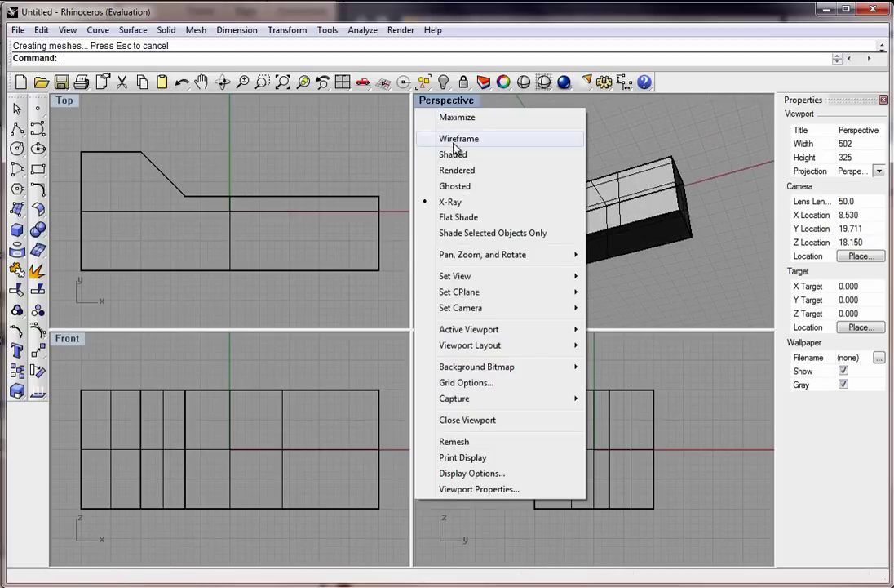
left_click(441, 217)
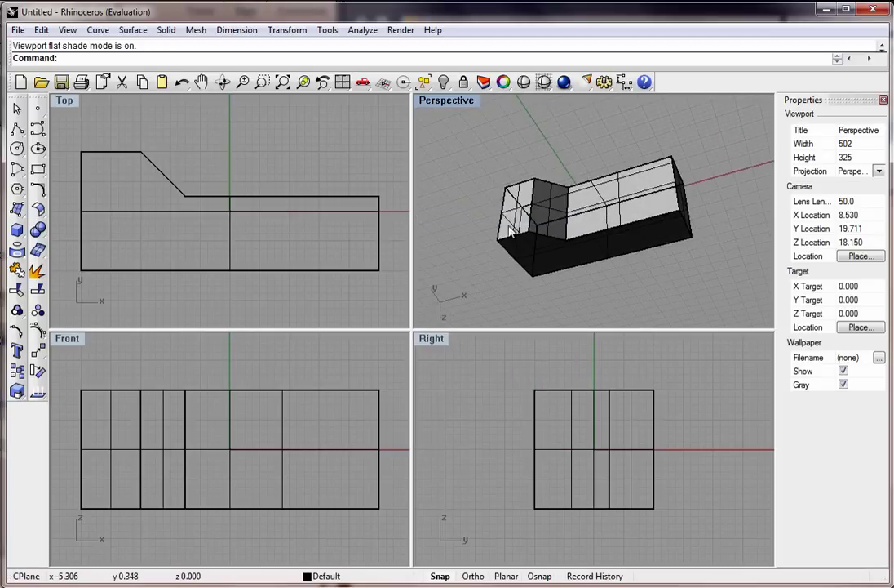
left_click(441, 100)
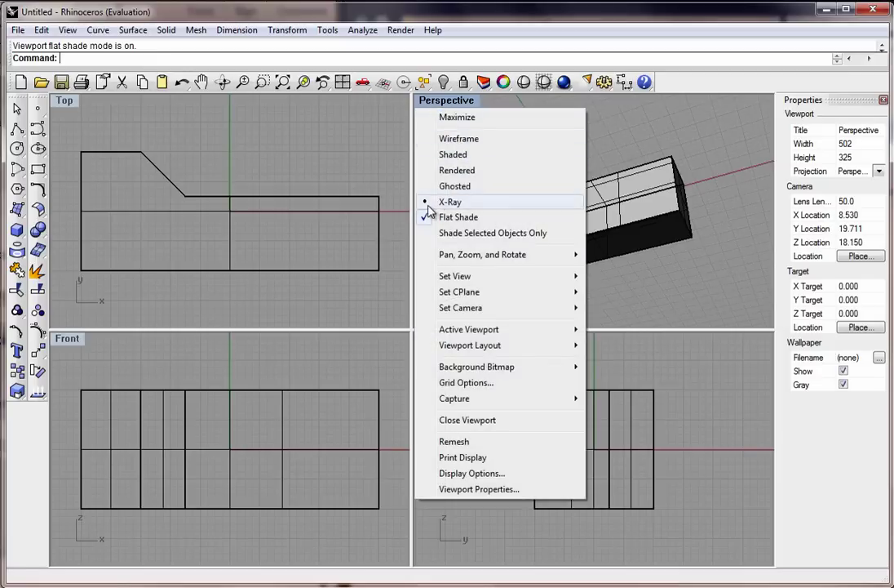
left_click(434, 139)
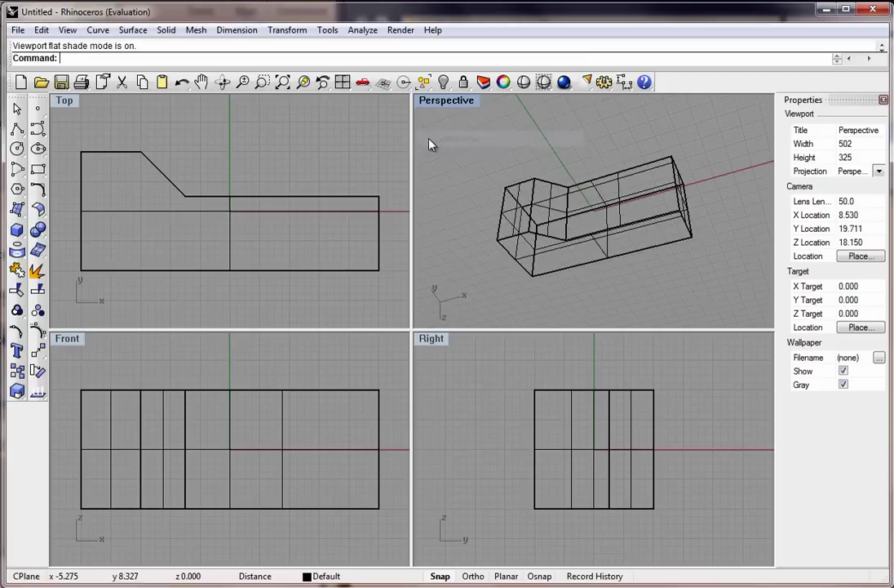
left_click(448, 100)
left_click(424, 155)
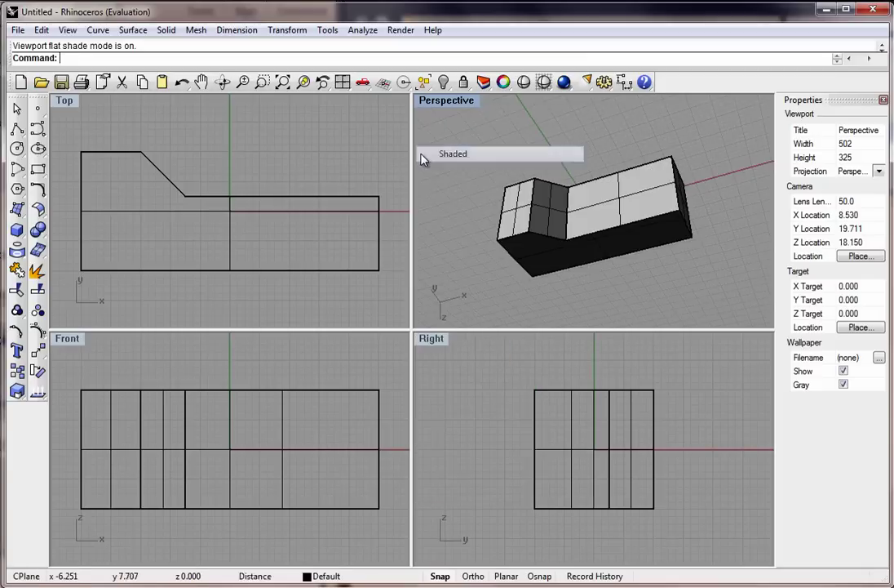
left_click(444, 100)
left_click(425, 217)
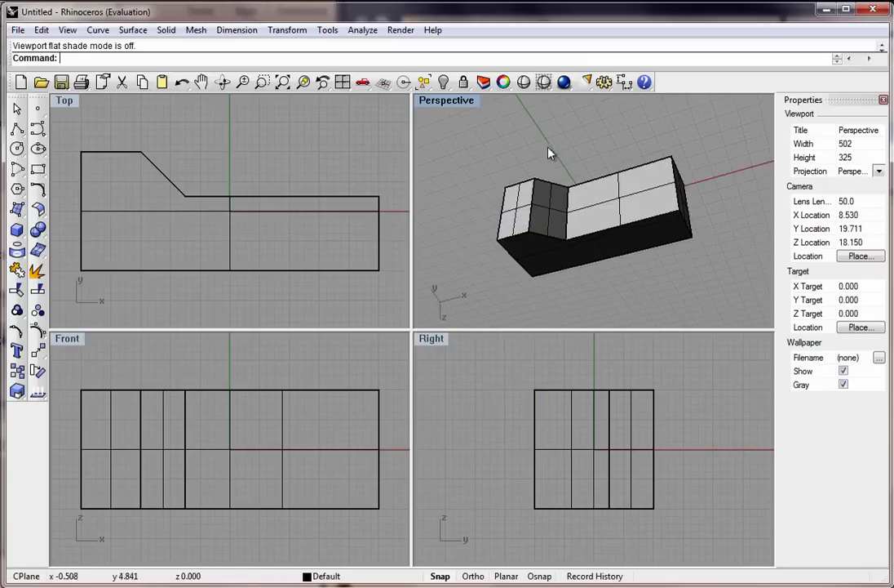
right_click_drag(469, 123, 604, 170)
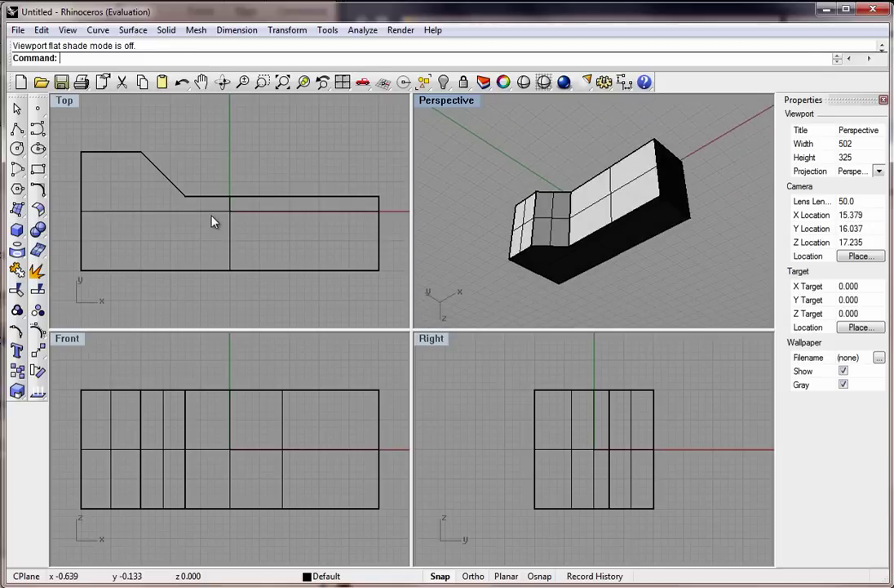
Step: Trace an eight-point closed polyline across the body's top in the Top view, following the step shape
left_click(18, 130)
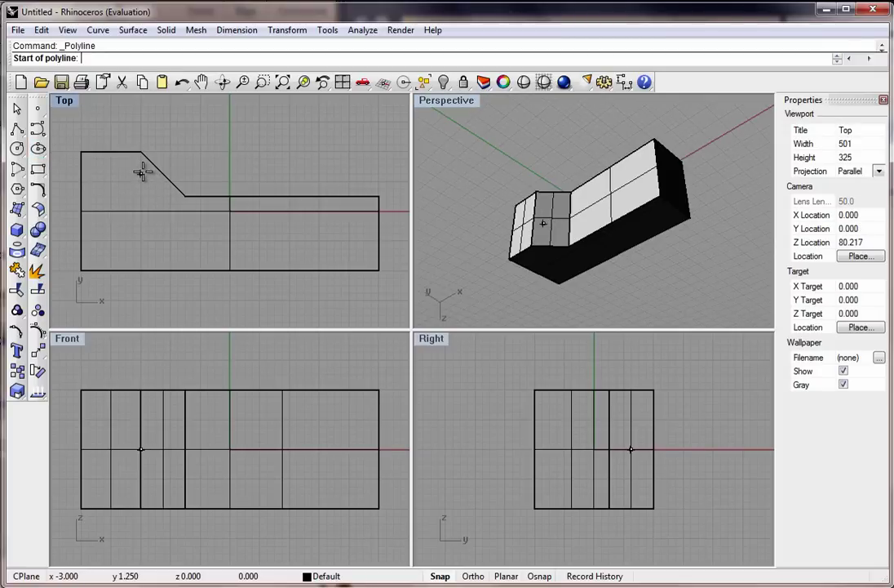
left_click(141, 173)
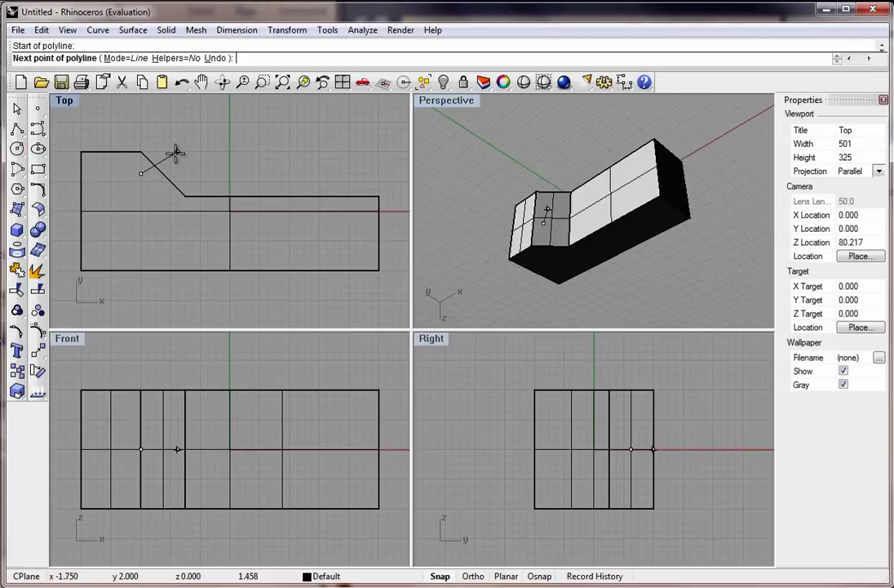
left_click(177, 152)
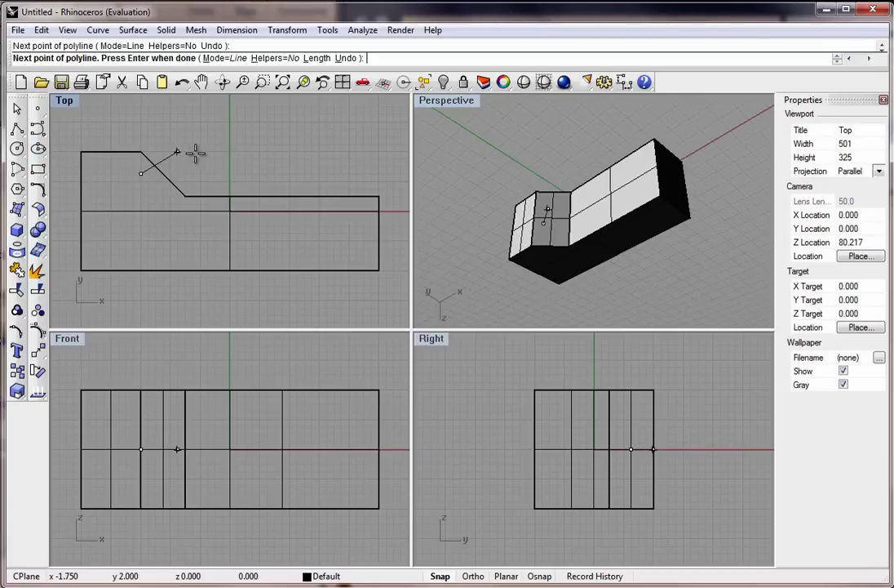
left_click(310, 153)
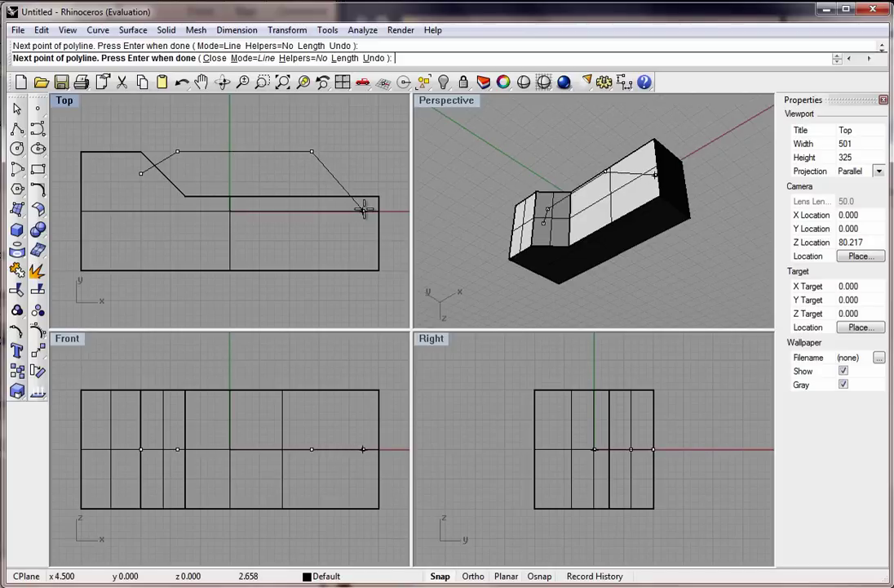
left_click(364, 210)
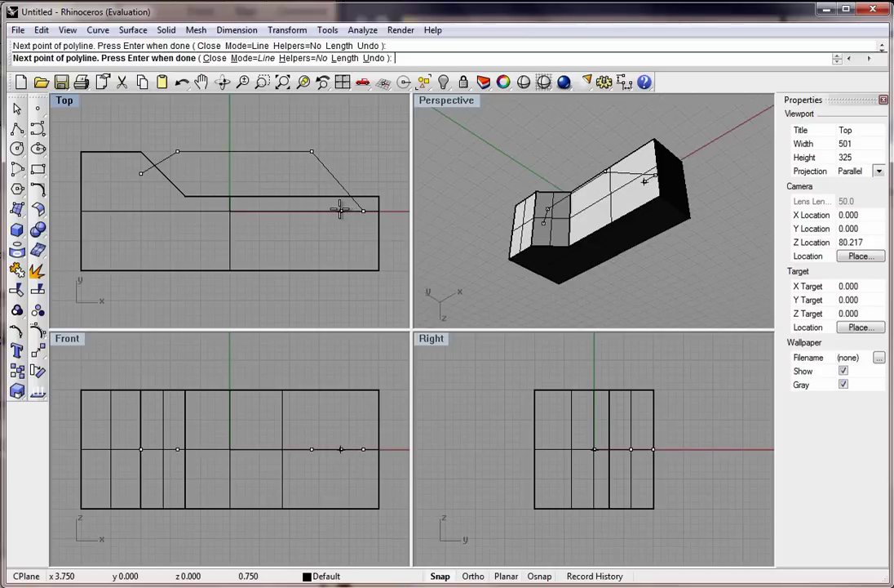
left_click(341, 210)
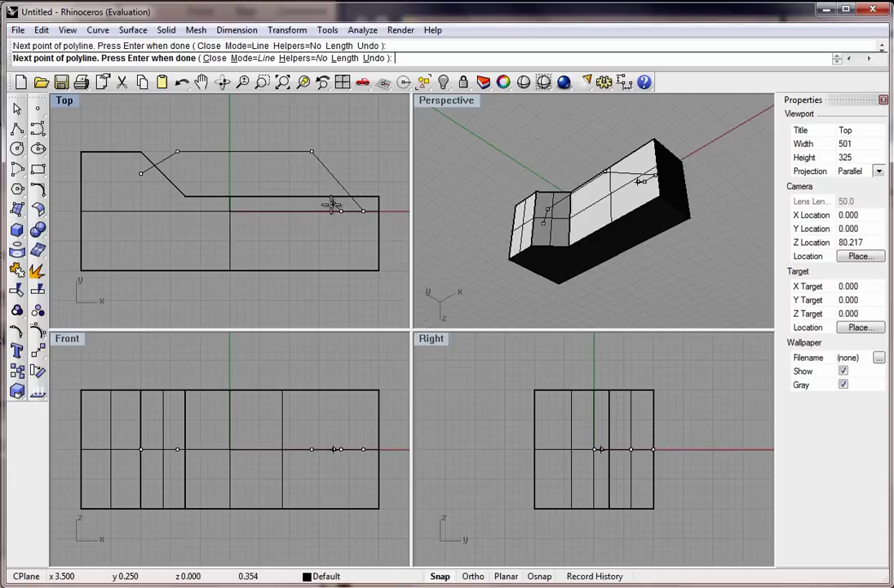
left_click(296, 166)
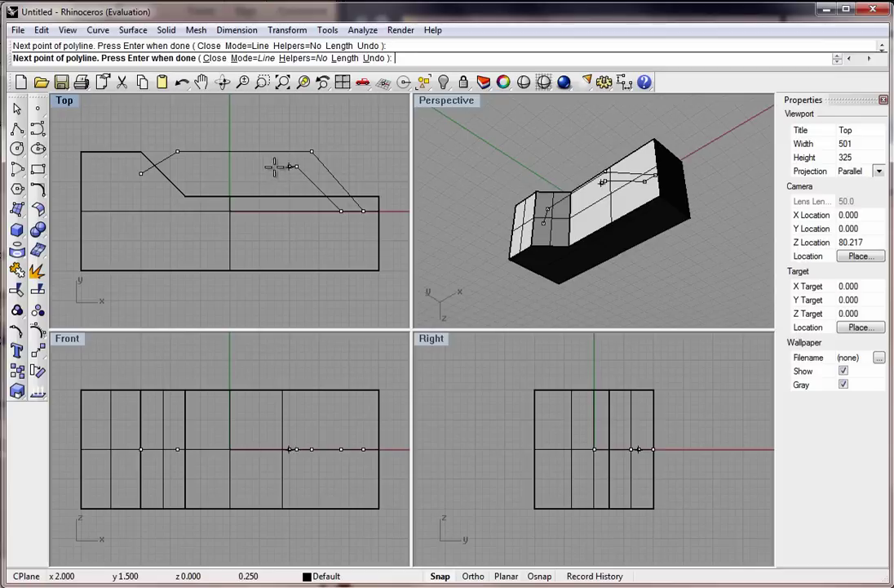
left_click(193, 166)
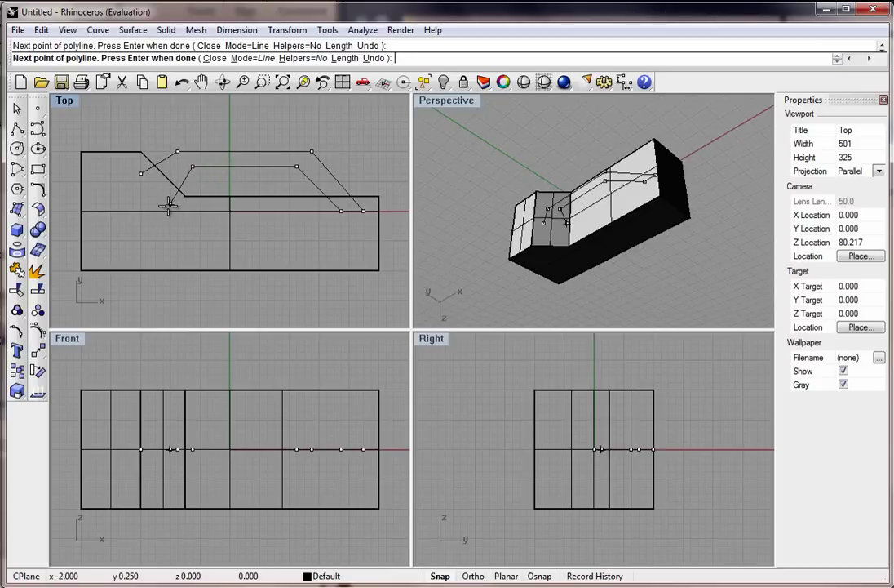
left_click(168, 204)
left_click(142, 176)
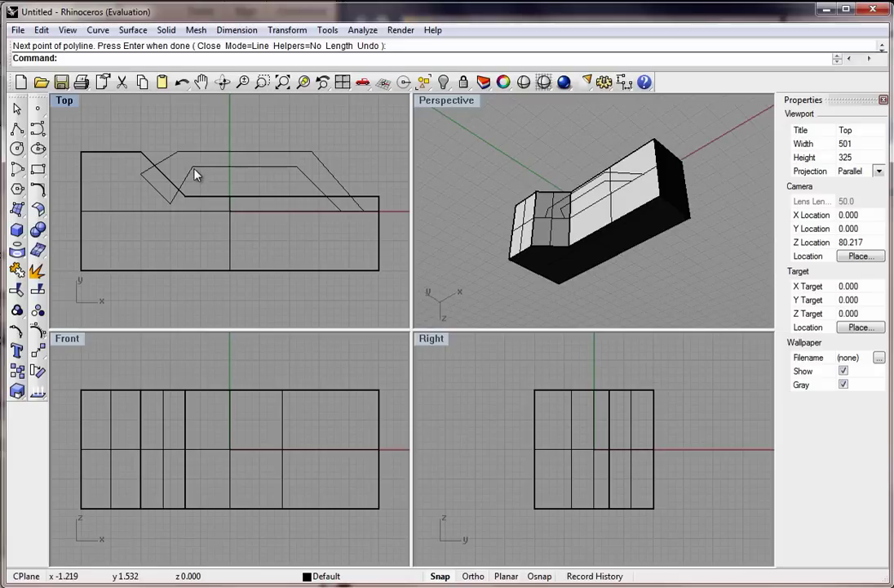
left_click(21, 235)
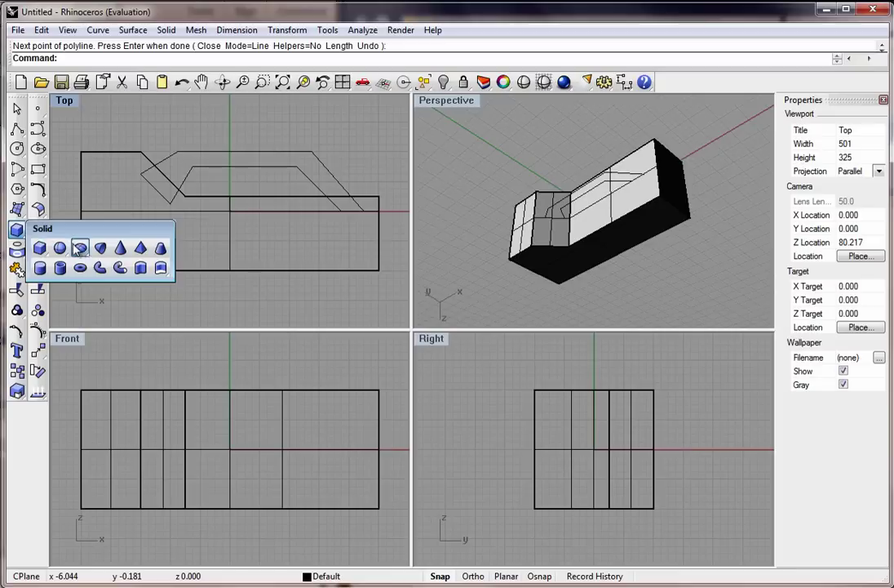
Step: Extrude the eight-point outline both ways into a capped strip through the body
left_click(141, 271)
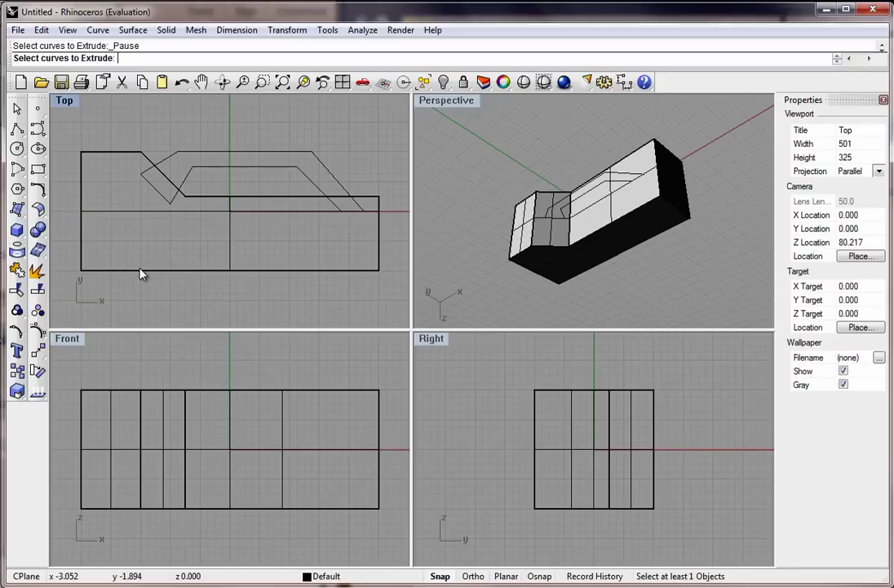
left_click(271, 168)
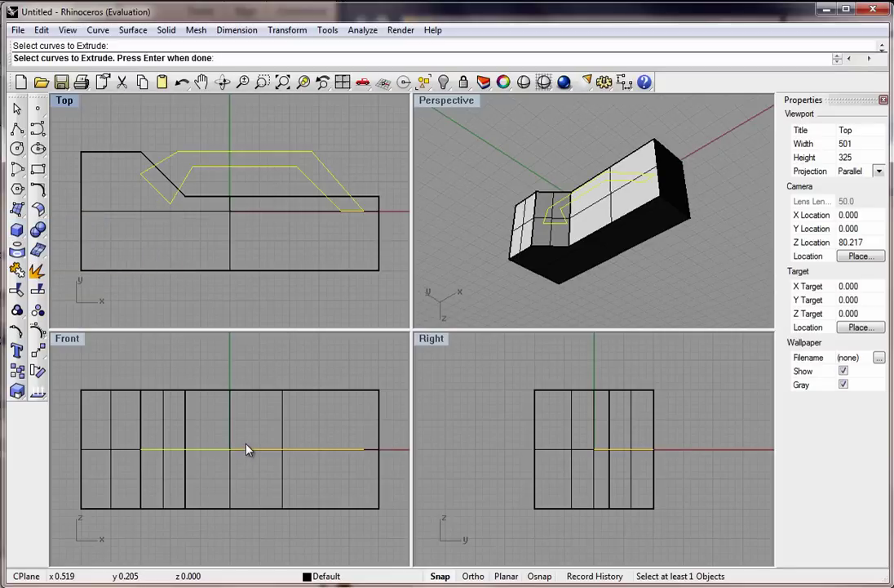
key("Return")
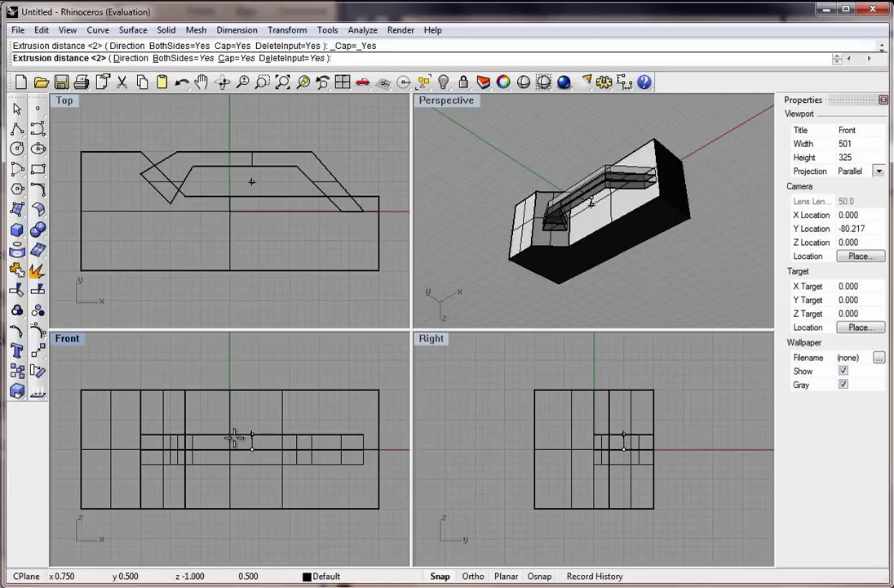
left_click(234, 438)
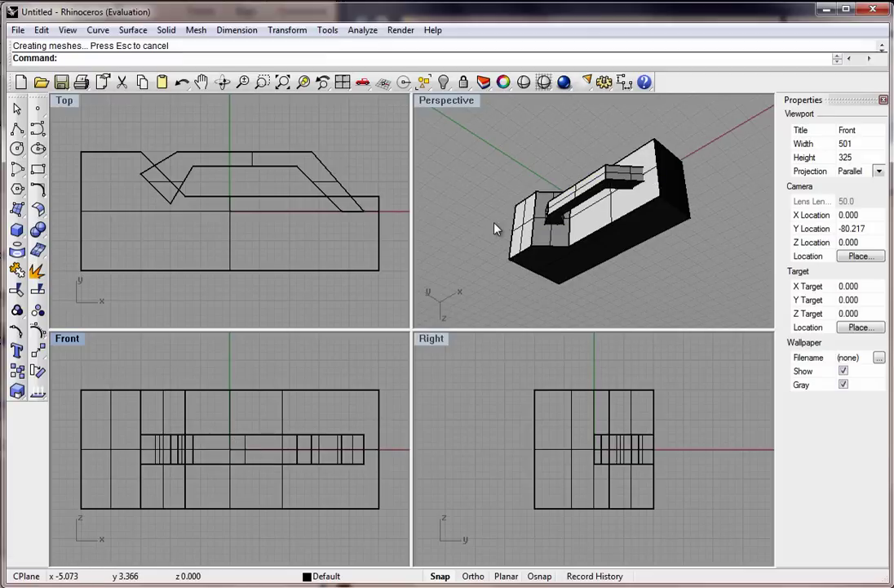
right_click_drag(525, 171, 477, 331)
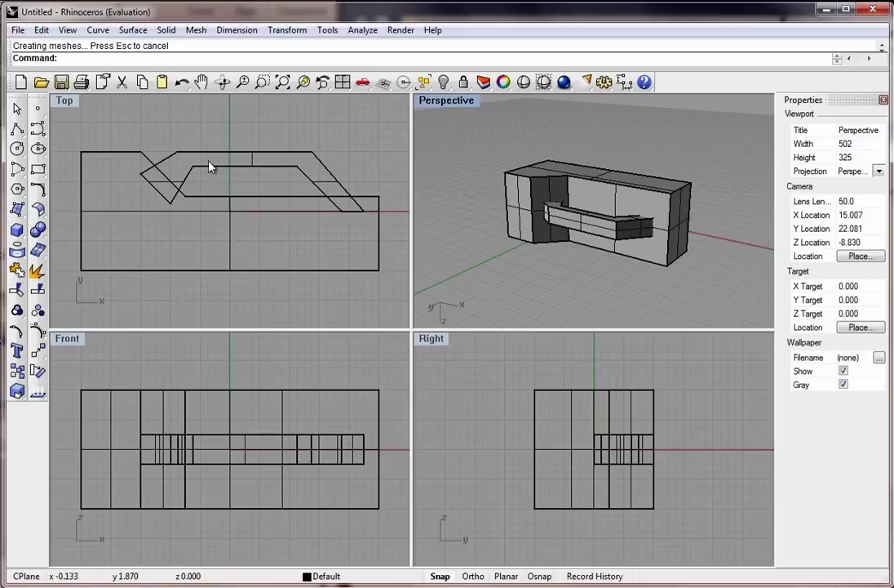
Step: Start Fillet Edge with a 0.5 radius
left_click(163, 31)
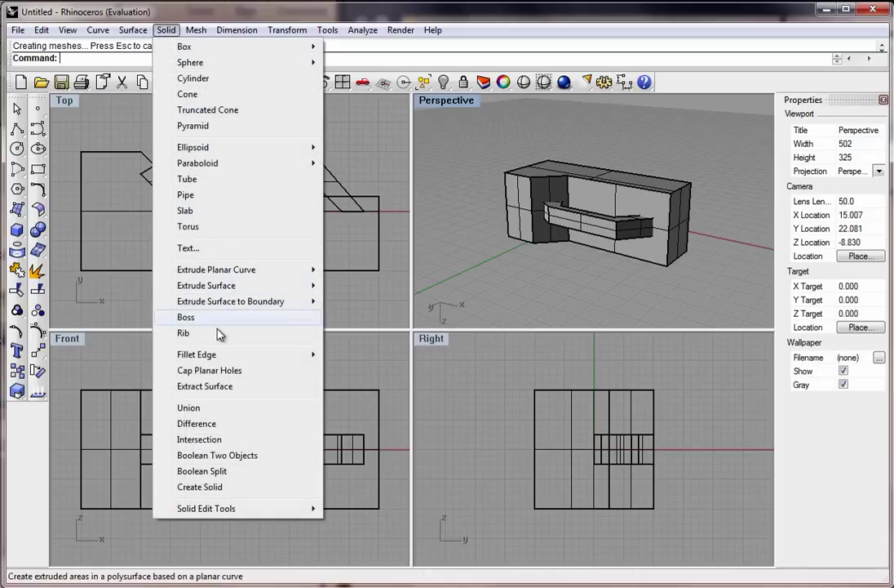
mouse_move(303, 355)
left_click(351, 356)
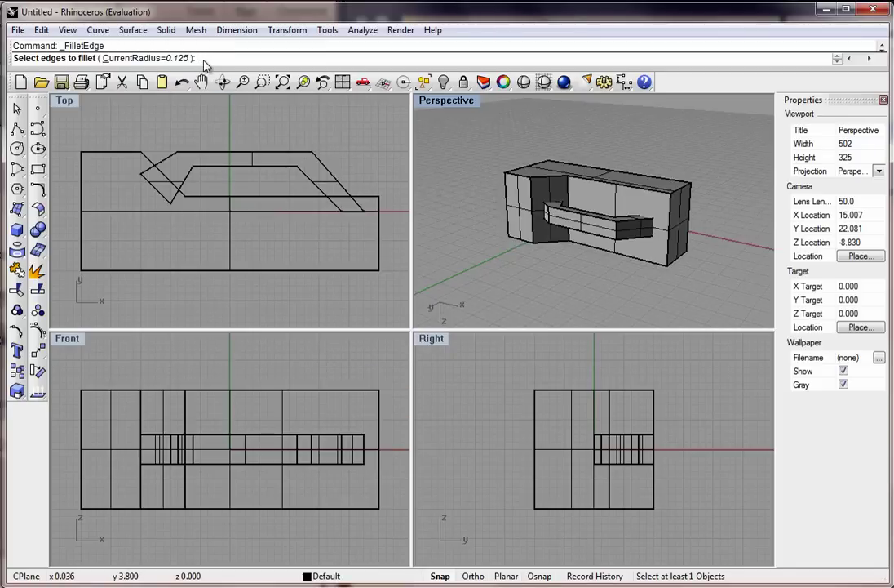
type(".5")
key("Return")
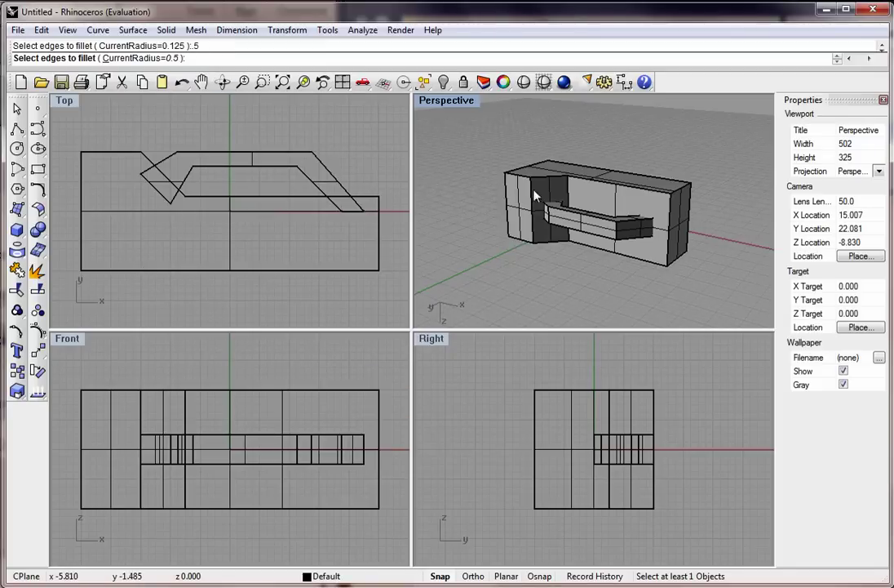
Step: In a maximized Perspective view, fillet the step's two vertical edges and the body's two right-end edges
scroll(539, 200, "up", 3)
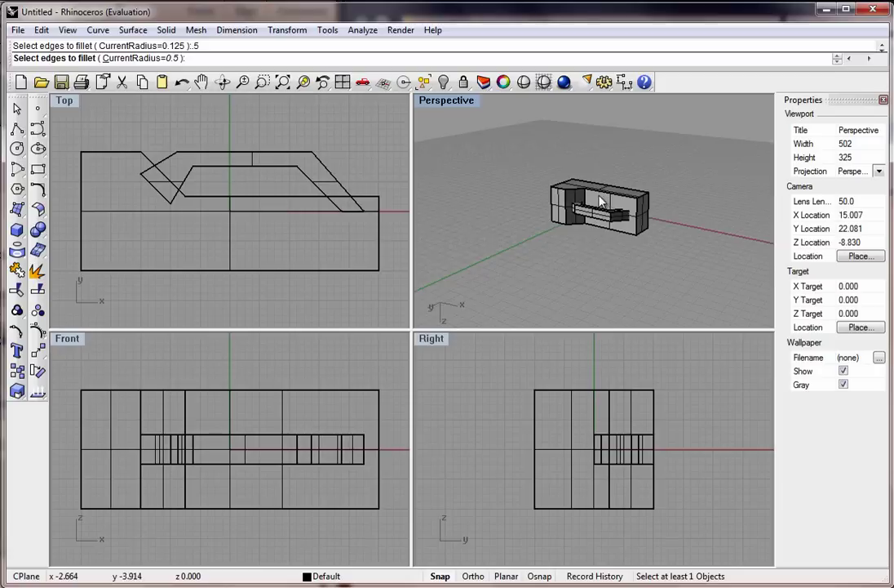
double_click(443, 101)
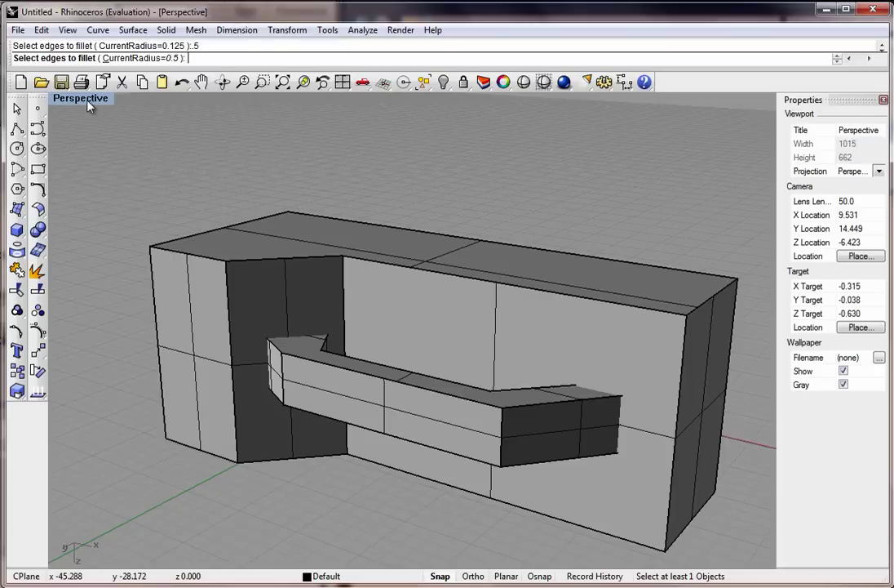
double_click(89, 102)
double_click(449, 101)
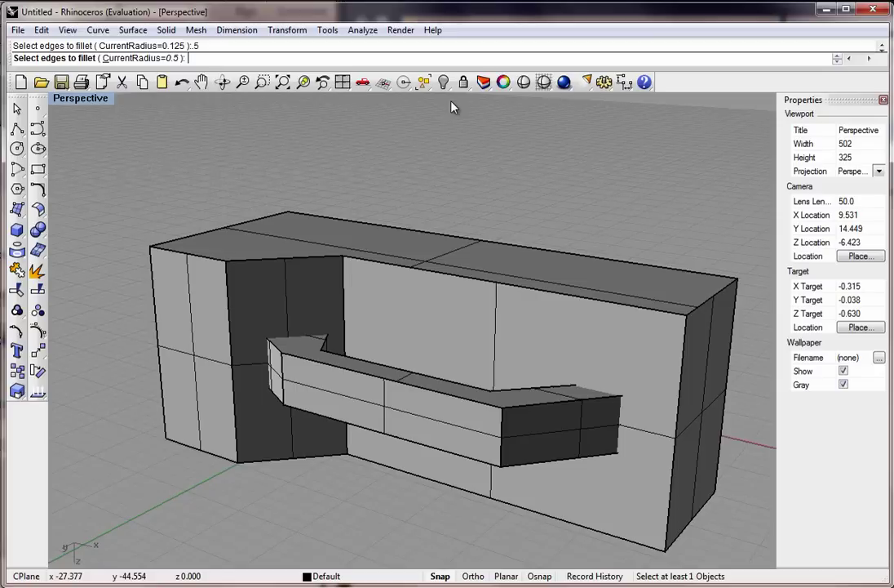
left_click(230, 322)
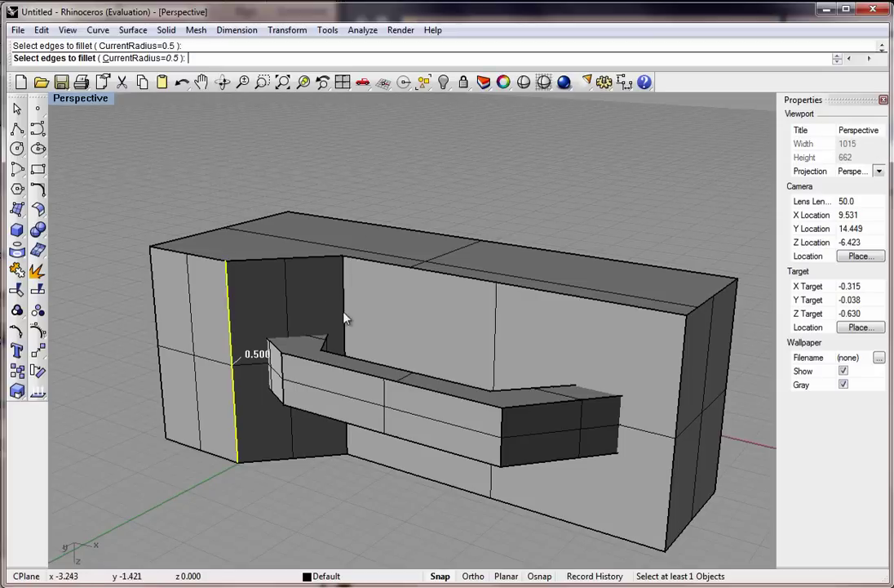
left_click(344, 306)
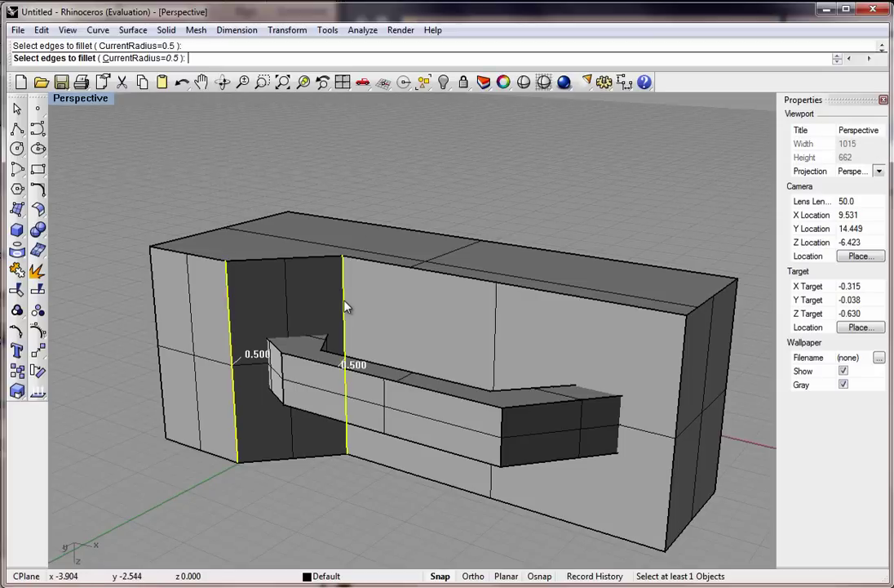
left_click(681, 394)
left_click(732, 345)
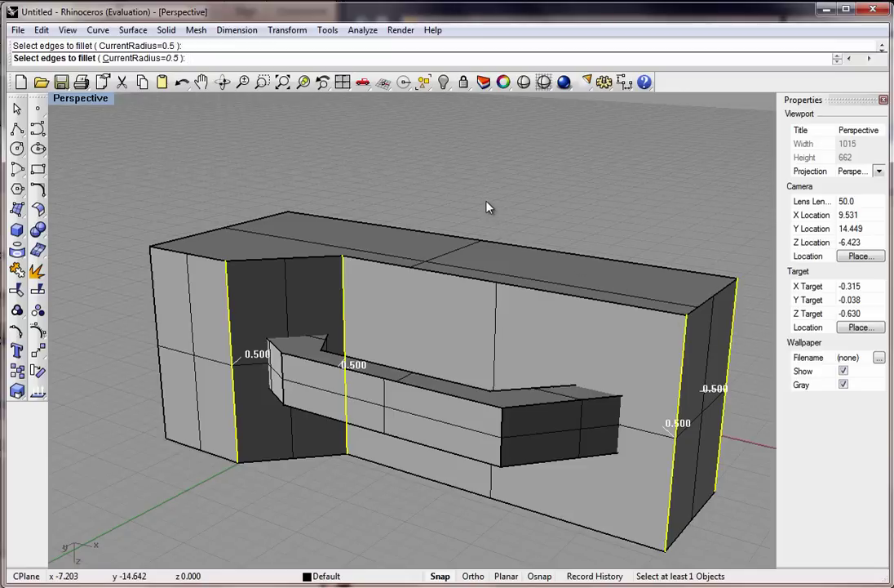
key("Return")
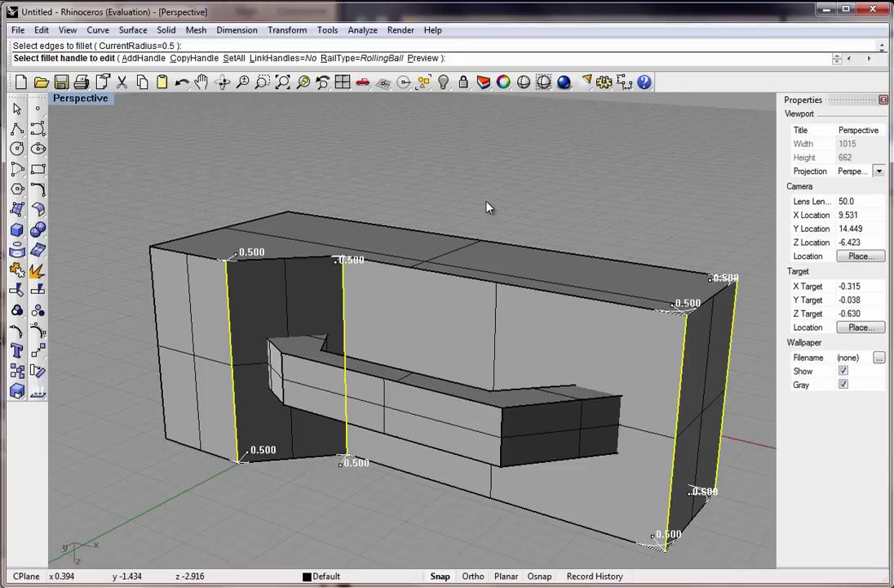
key("Return")
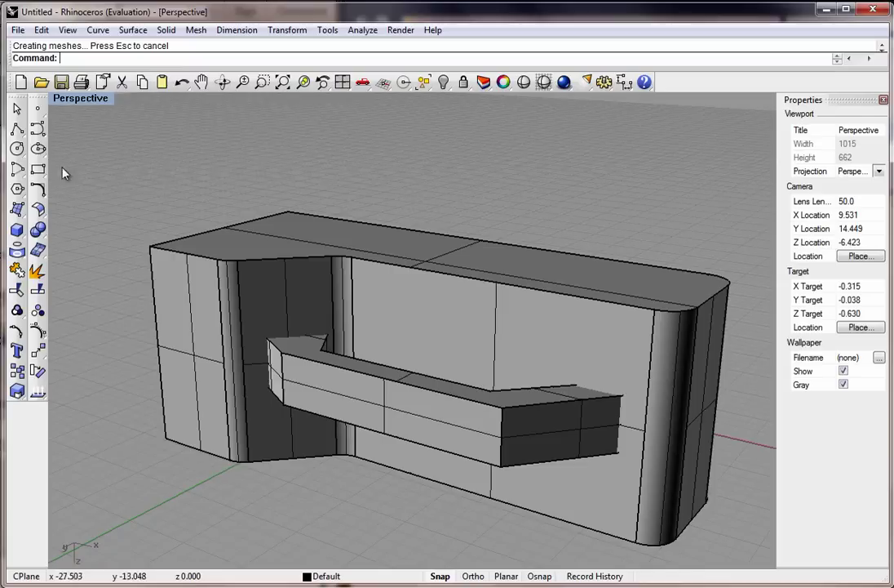
Step: Fillet the raised strip's four vertical end edges at 0.5 radius, choosing overlapping edges from the selection menu
left_click(168, 31)
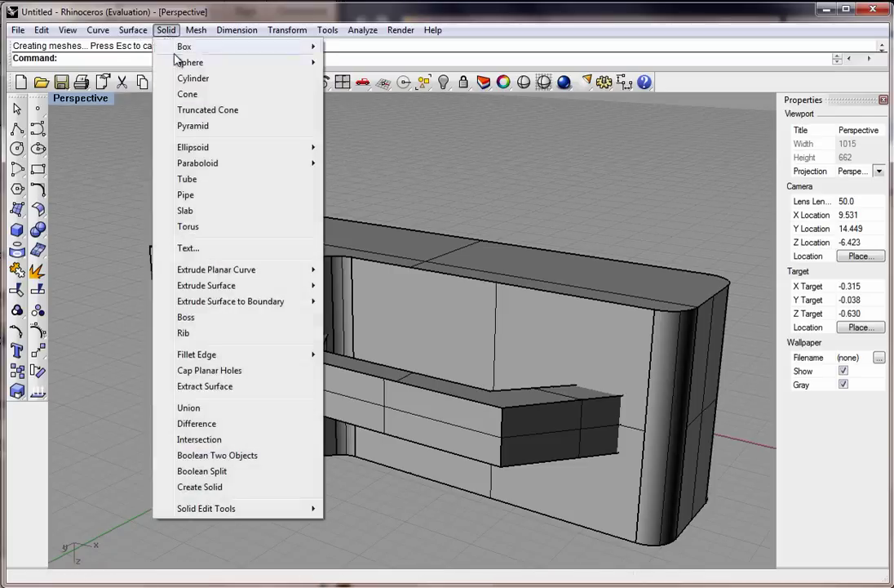
mouse_move(200, 356)
left_click(359, 354)
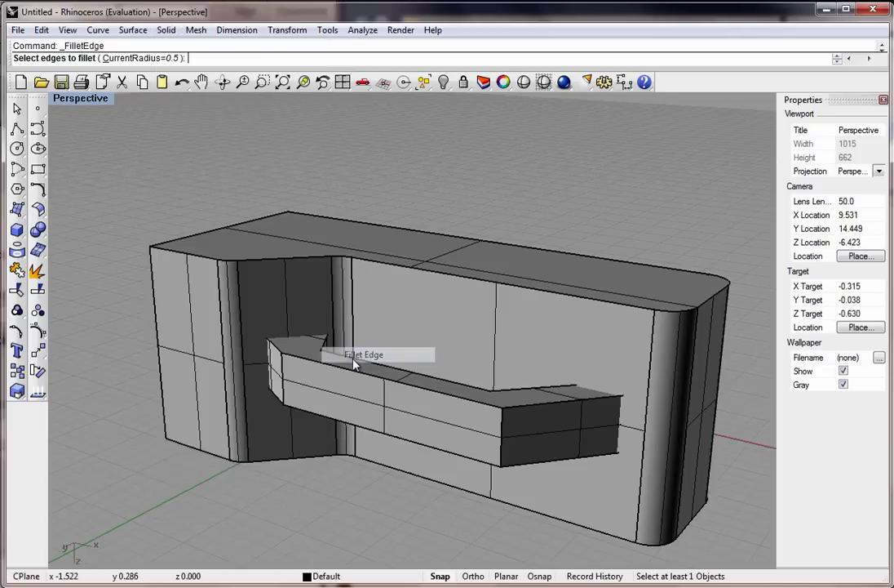
left_click(281, 379)
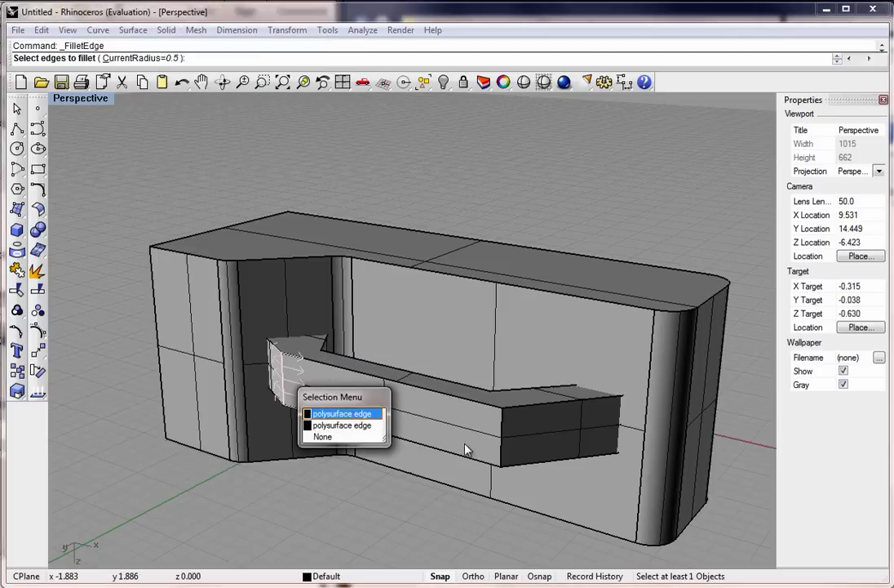
left_click(340, 417)
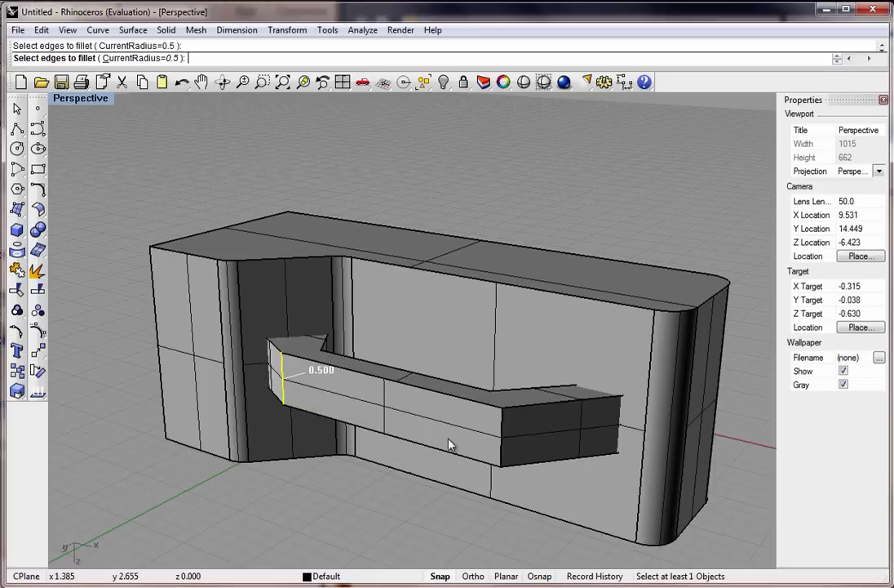
left_click(501, 434)
right_click_drag(501, 437, 465, 489)
left_click(467, 455)
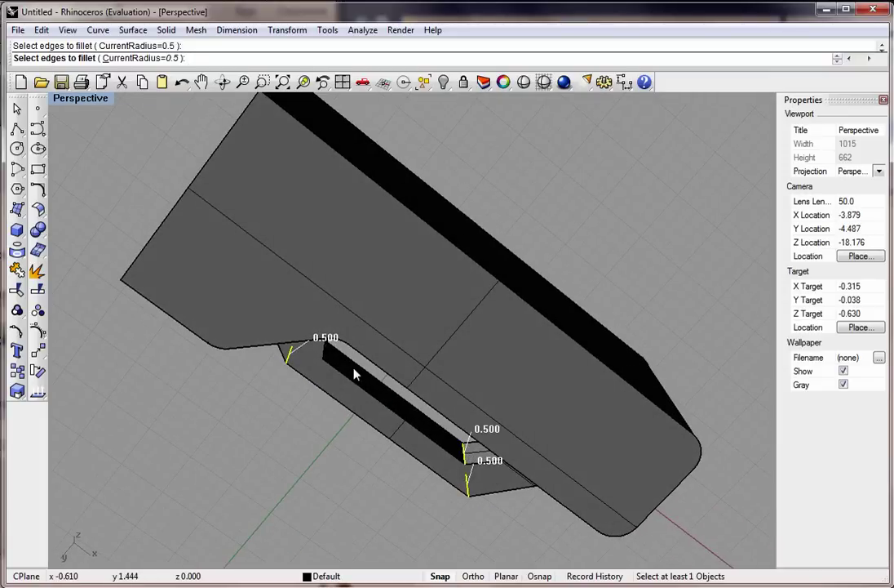
right_click_drag(351, 366, 402, 260)
left_click(342, 384)
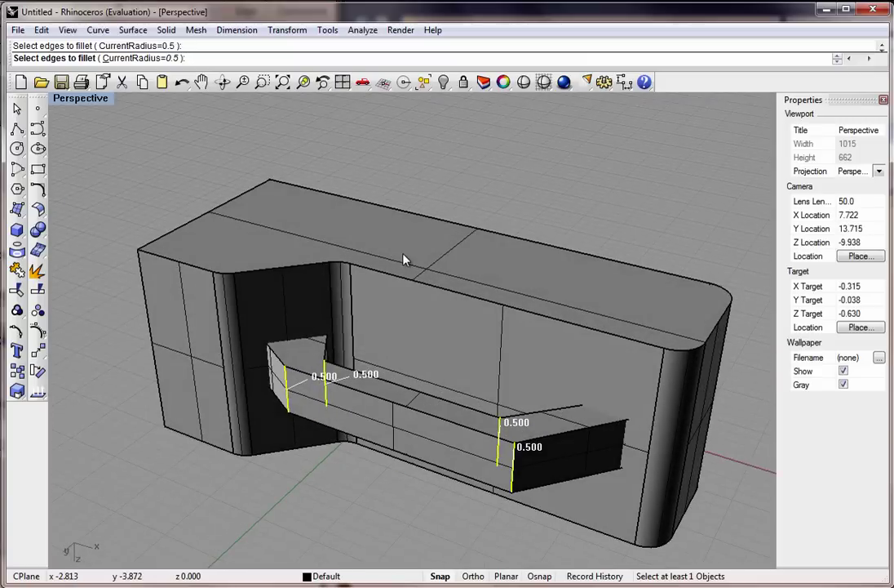
key("Return")
key("Return")
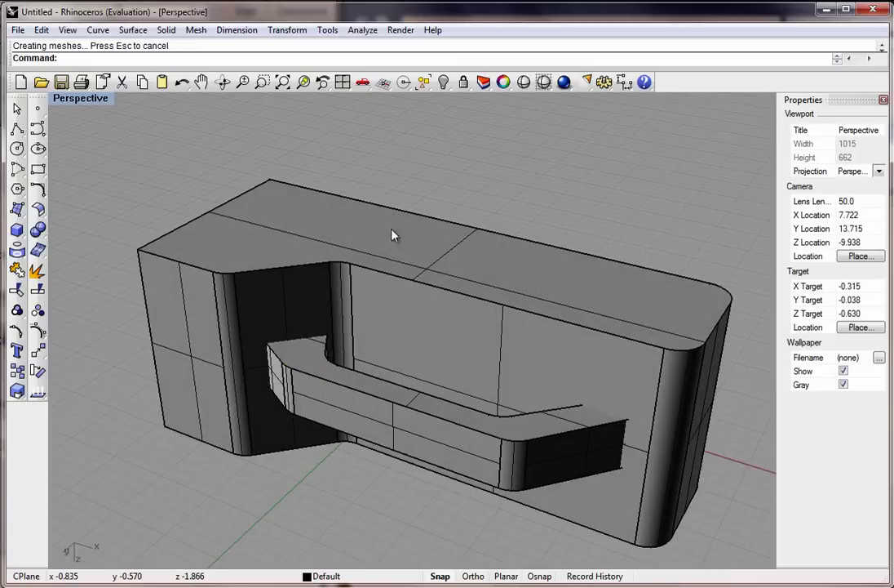
Step: Start another Fillet Edge and change the radius to 0.375
left_click(171, 32)
mouse_move(217, 356)
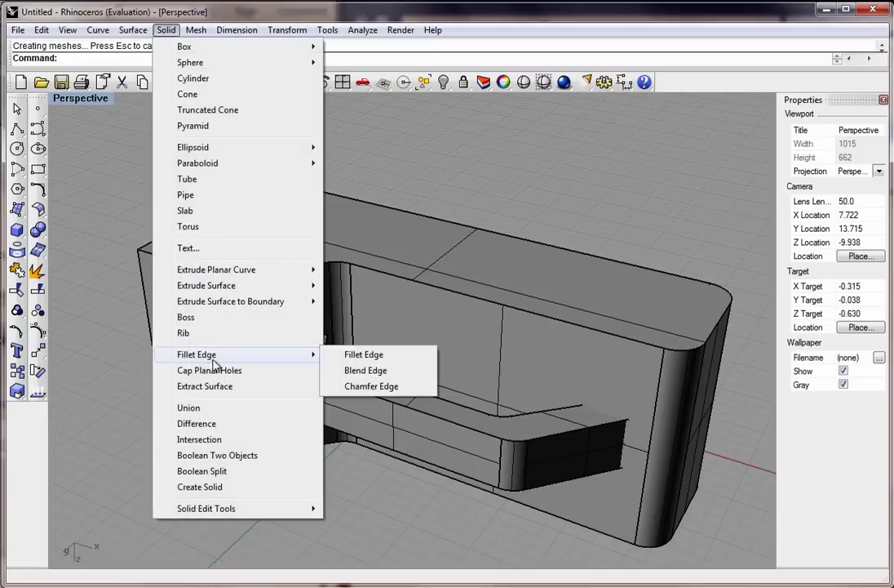
left_click(359, 356)
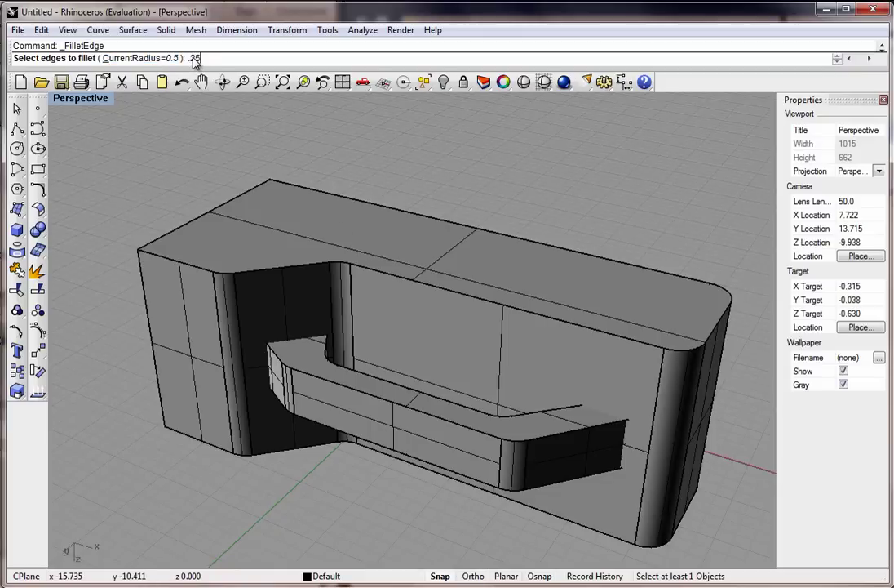
key("Return")
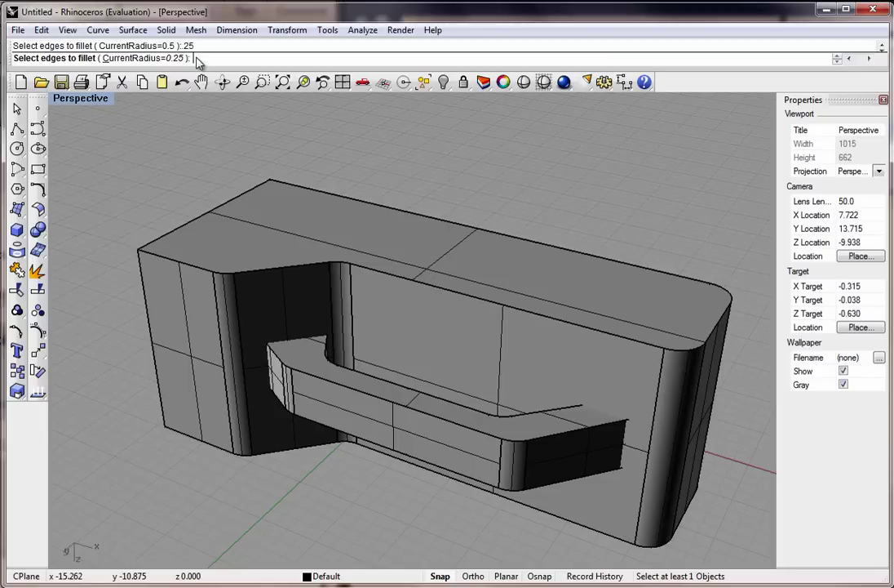
type(".375")
key("Return")
Step: Pick the body's top perimeter edges and its bottom front edges for the fillet
left_click(176, 262)
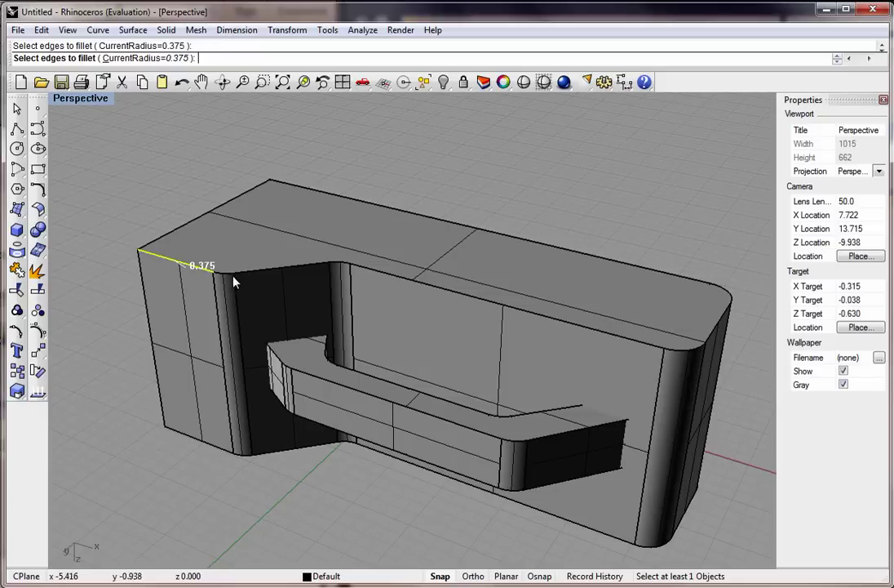
left_click(292, 272)
left_click(346, 264)
left_click(385, 273)
left_click(722, 328)
left_click(690, 278)
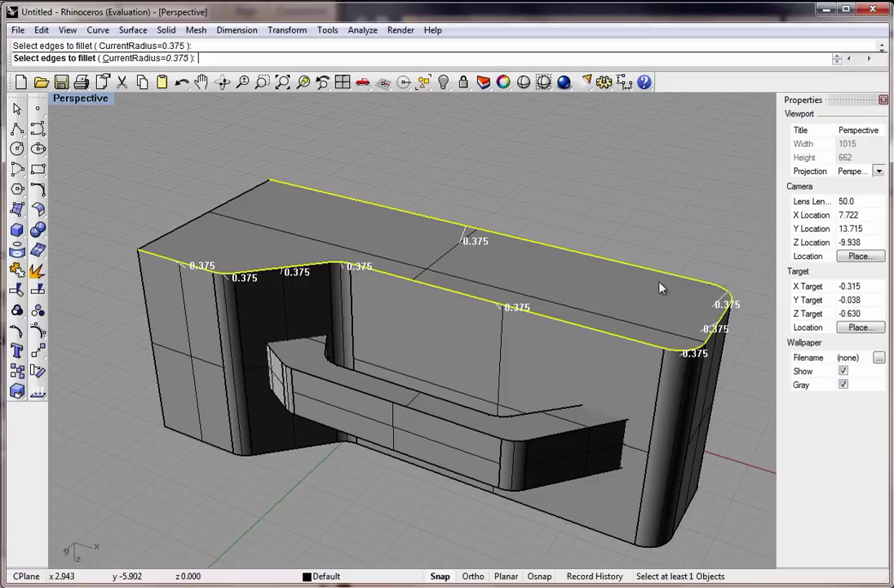
left_click(196, 441)
left_click(314, 449)
left_click(351, 442)
left_click(490, 488)
left_click(651, 545)
right_click_drag(635, 447, 118, 318)
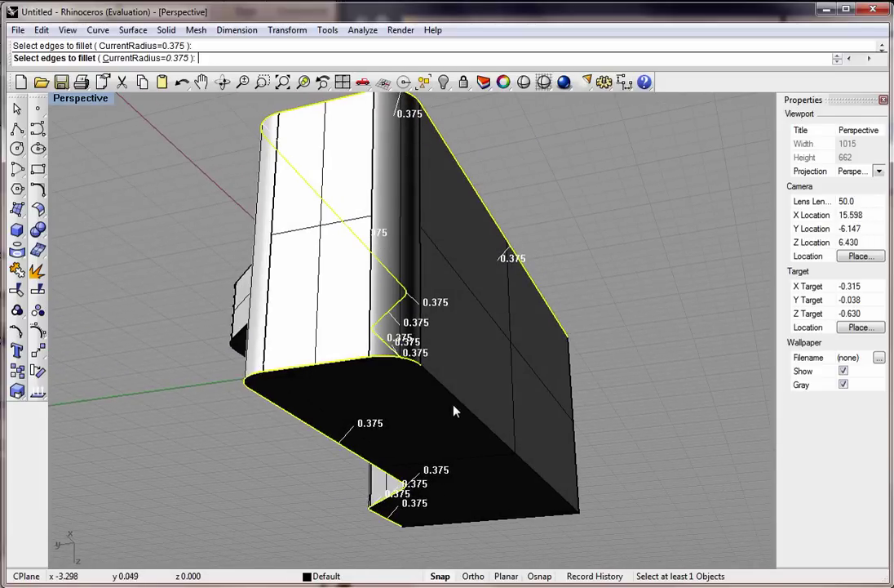
right_click_drag(454, 411, 453, 395)
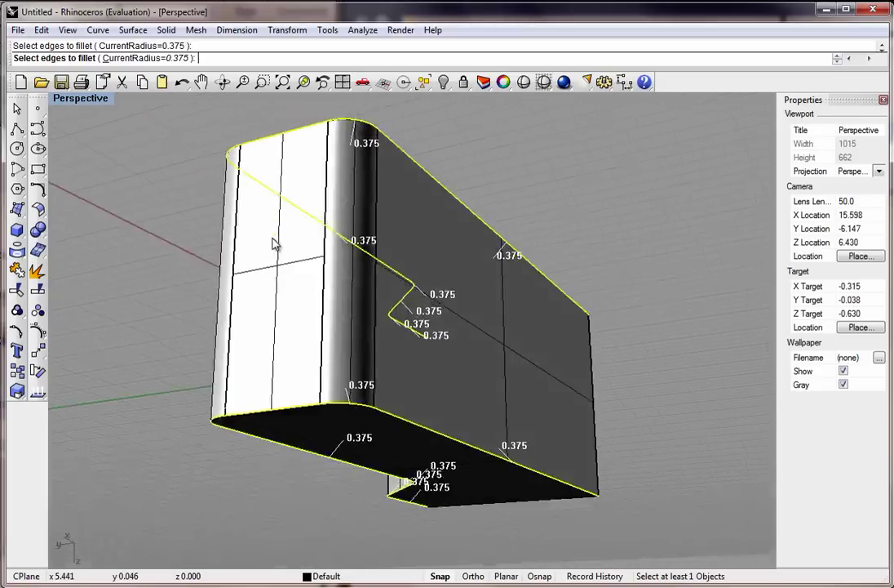
Step: Add the lower step edges and the inner notch edges, resolving overlaps with the selection menu
right_click_drag(277, 247, 138, 333)
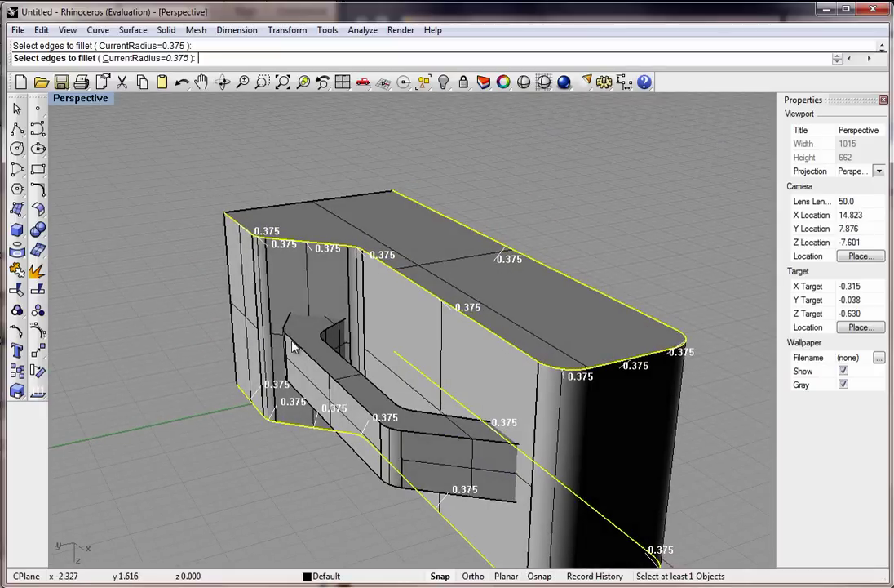
left_click(479, 441)
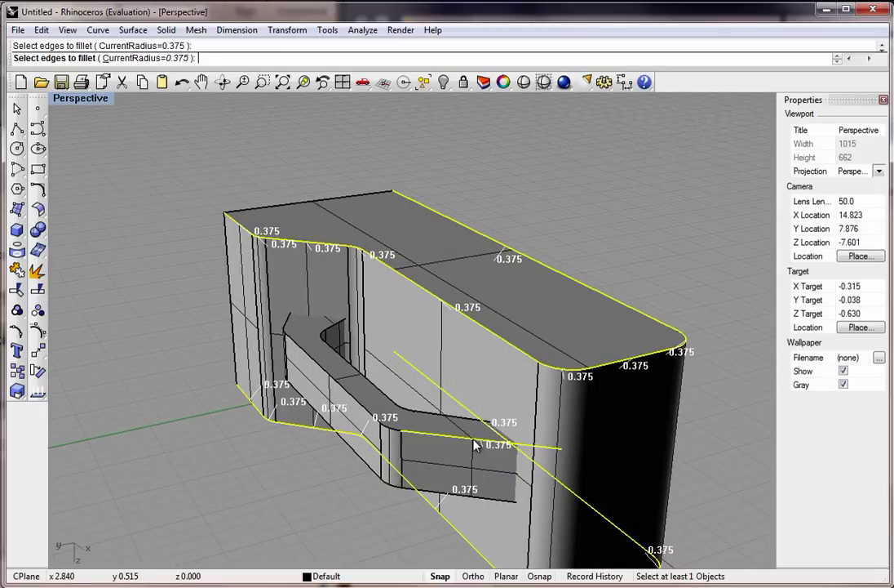
left_click(390, 435)
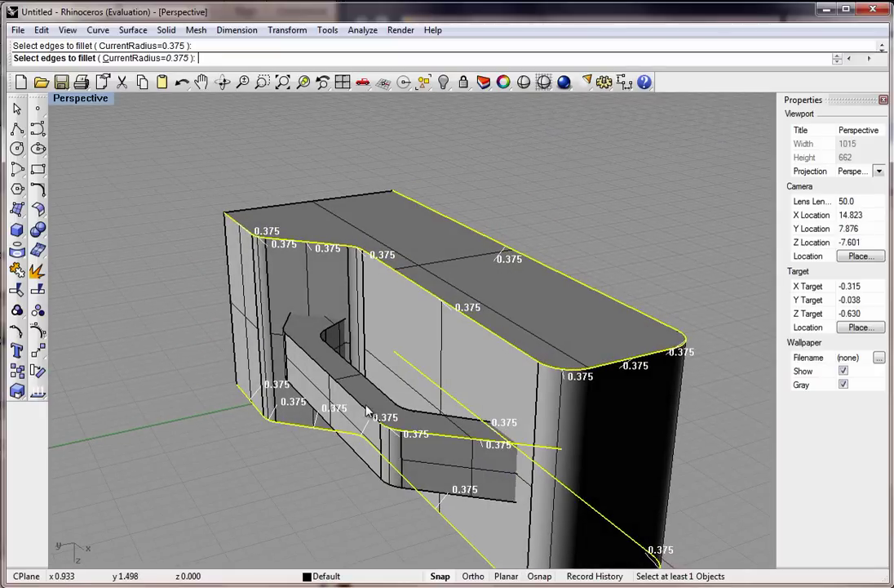
left_click(285, 334)
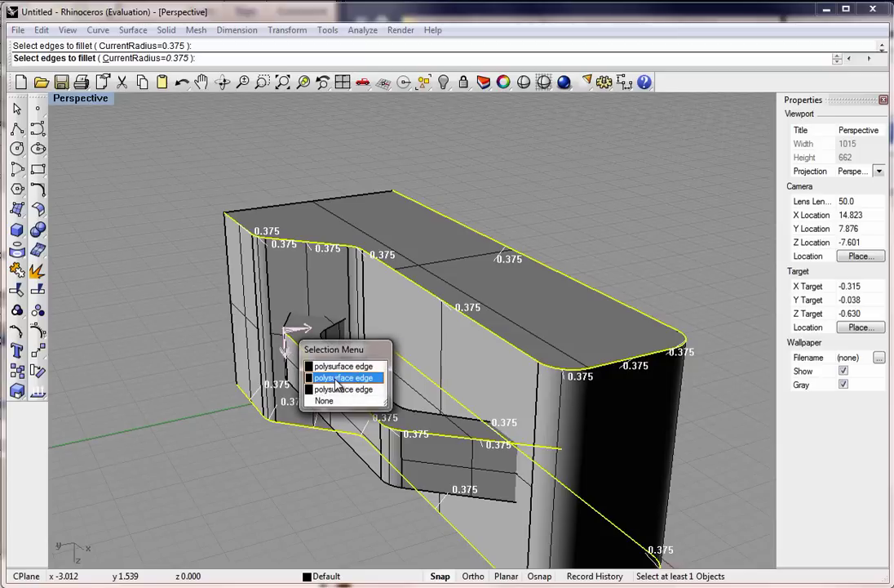
left_click(338, 378)
left_click(324, 336)
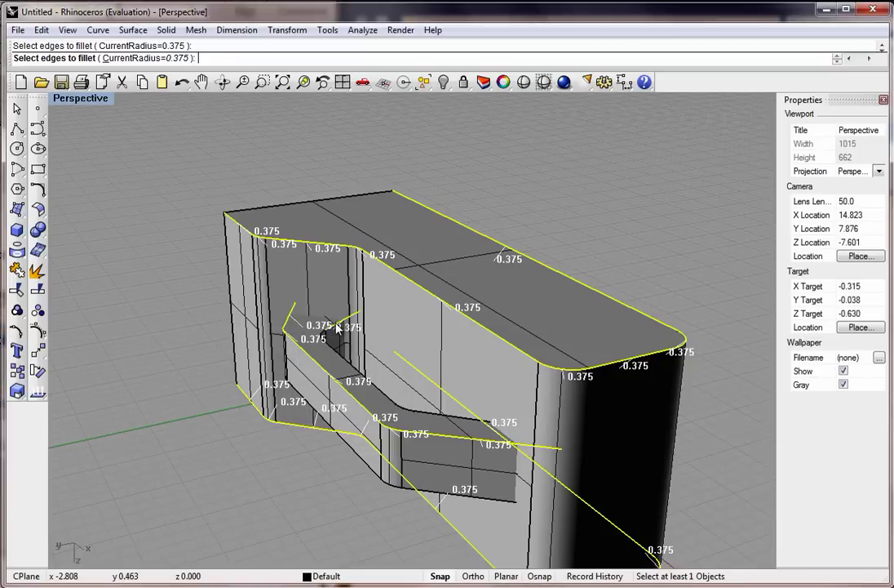
left_click(355, 367)
left_click(395, 392)
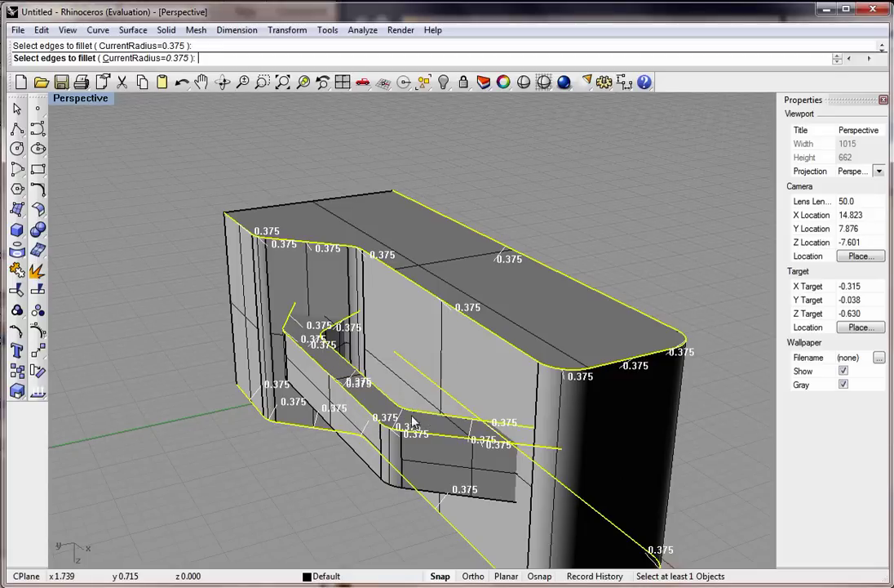
Step: Add the recess's straight, vertical, curved and bottom edges, then apply the 0.375 fillet
right_click_drag(304, 355, 314, 236)
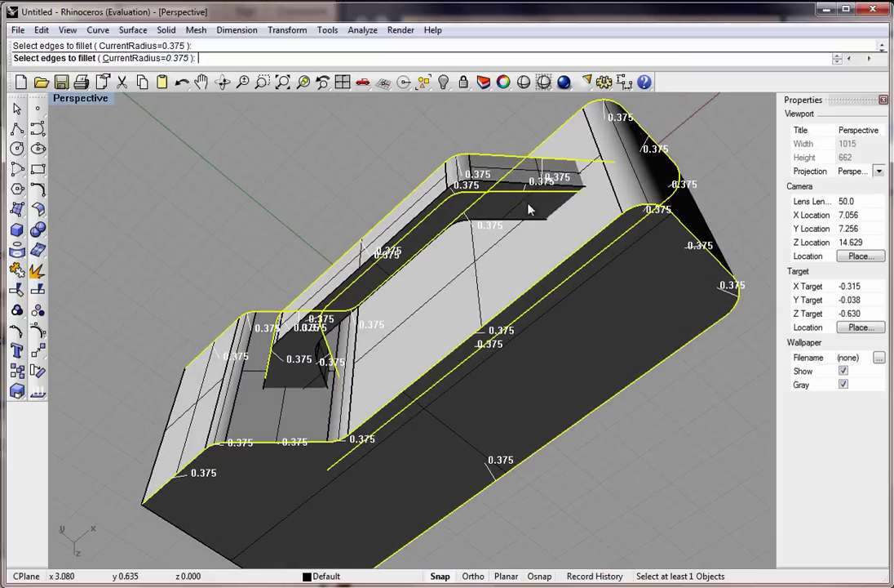
left_click(506, 217)
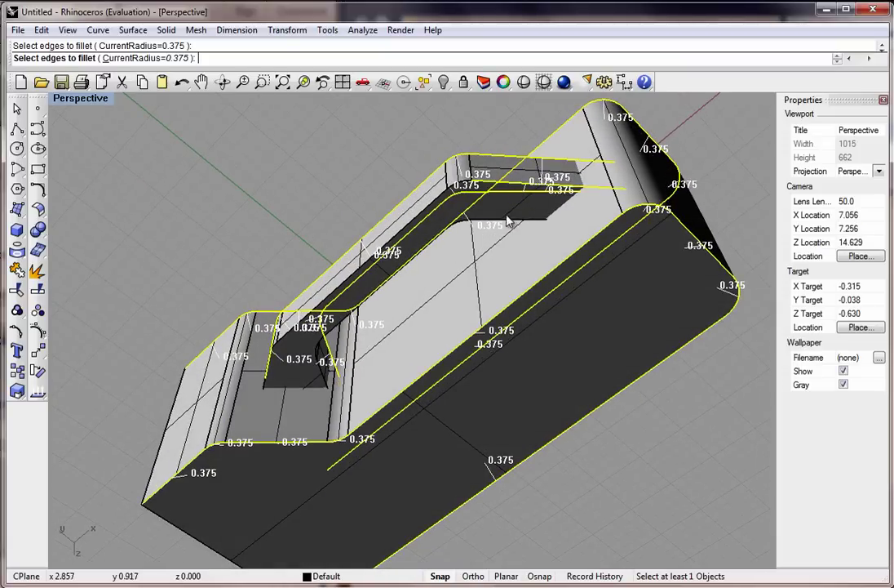
left_click(460, 186)
left_click(330, 201)
left_click(275, 351)
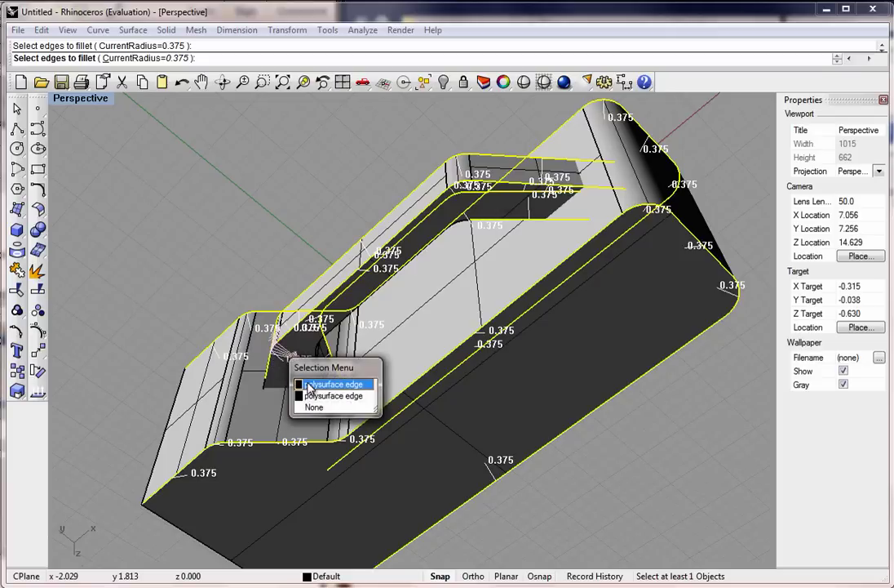
left_click(304, 382)
left_click(266, 390)
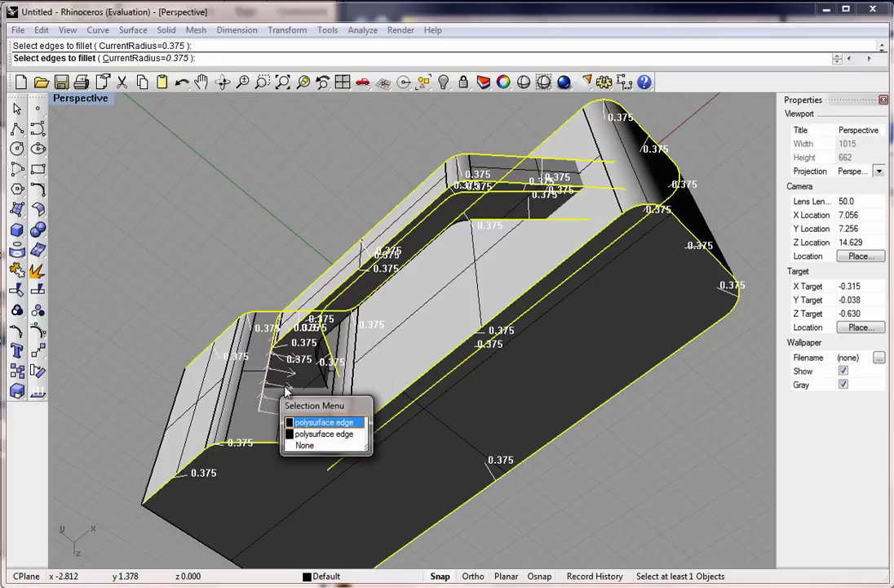
left_click(301, 423)
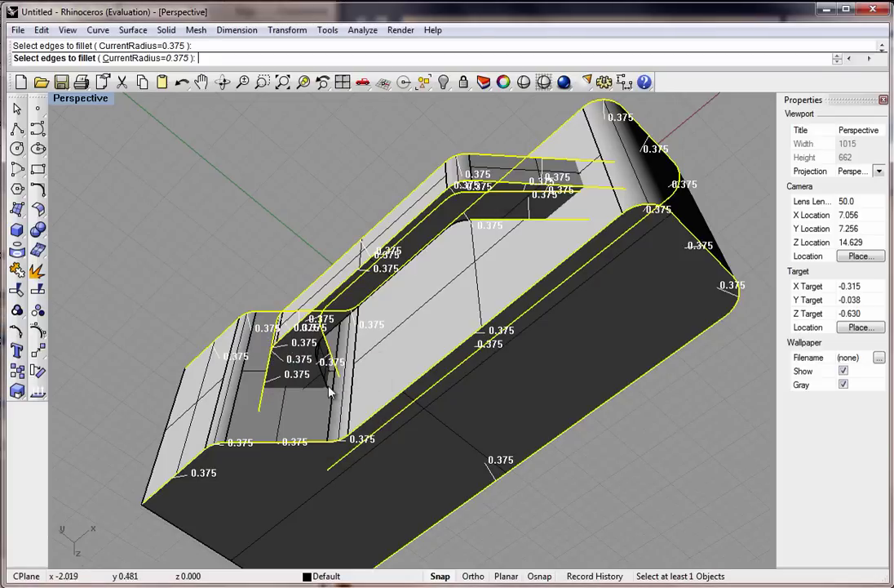
left_click(300, 285)
left_click(371, 260)
left_click(458, 230)
key("Return")
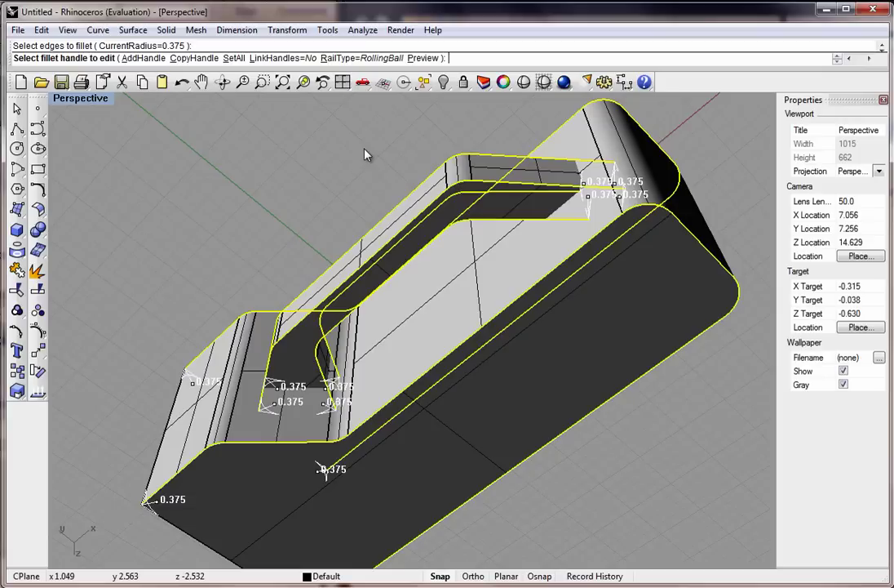
Step: Apply the 0.375 fillet, inspect the rounded edges, then undo it
key("Return")
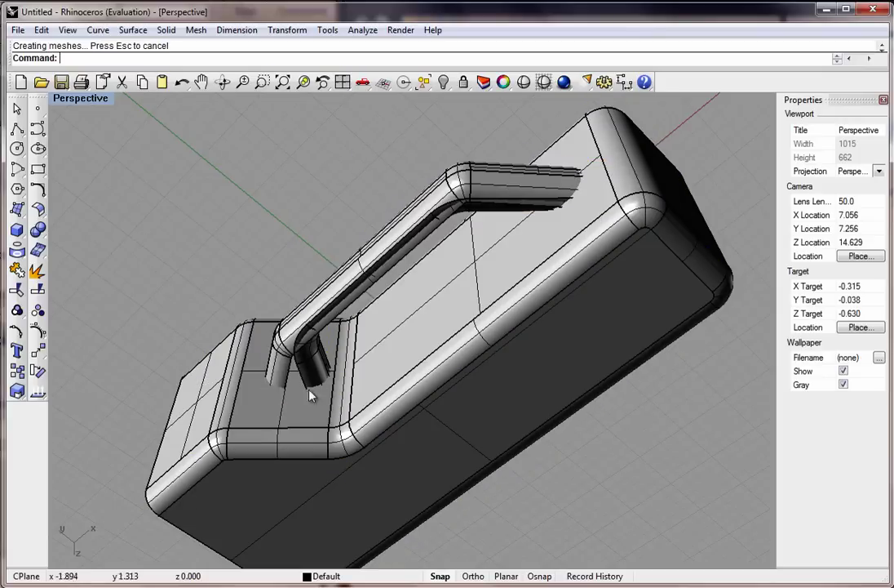
right_click_drag(379, 315, 297, 345)
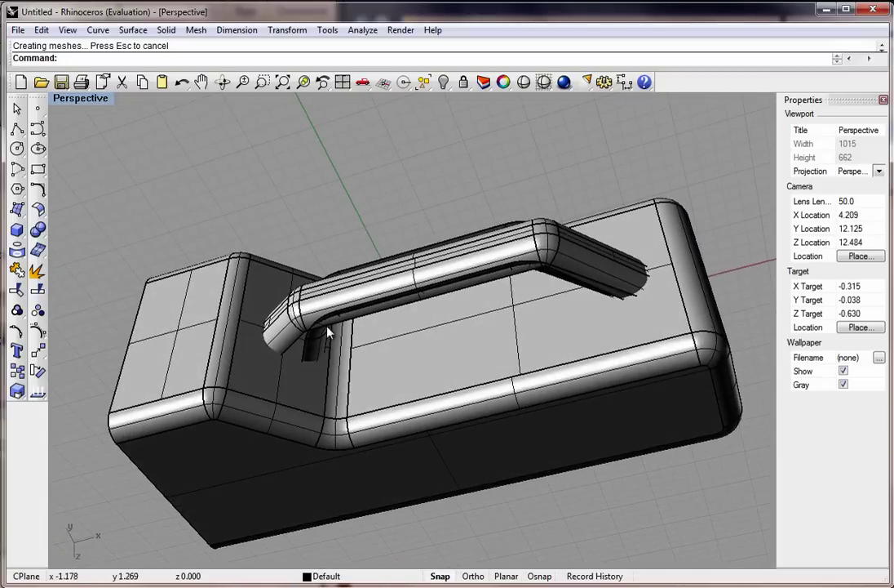
right_click_drag(273, 284, 271, 236)
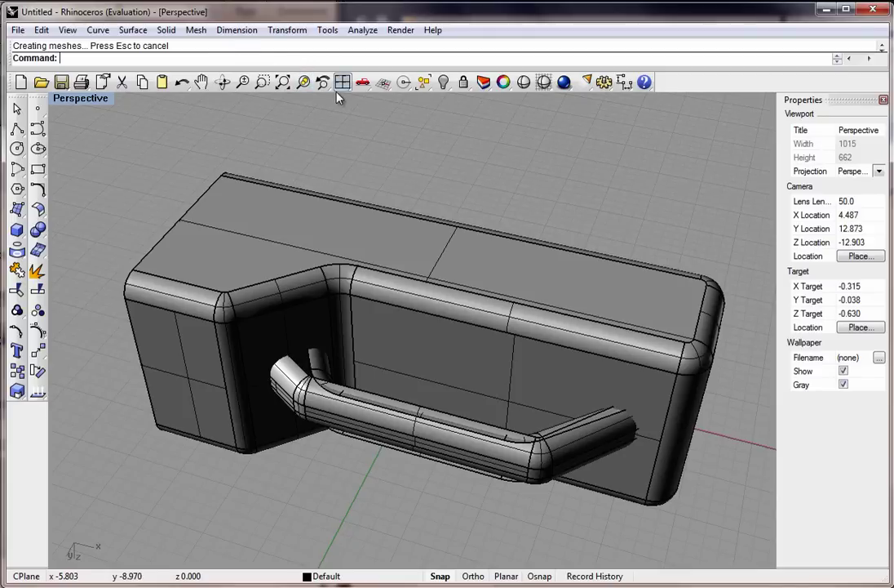
left_click(185, 88)
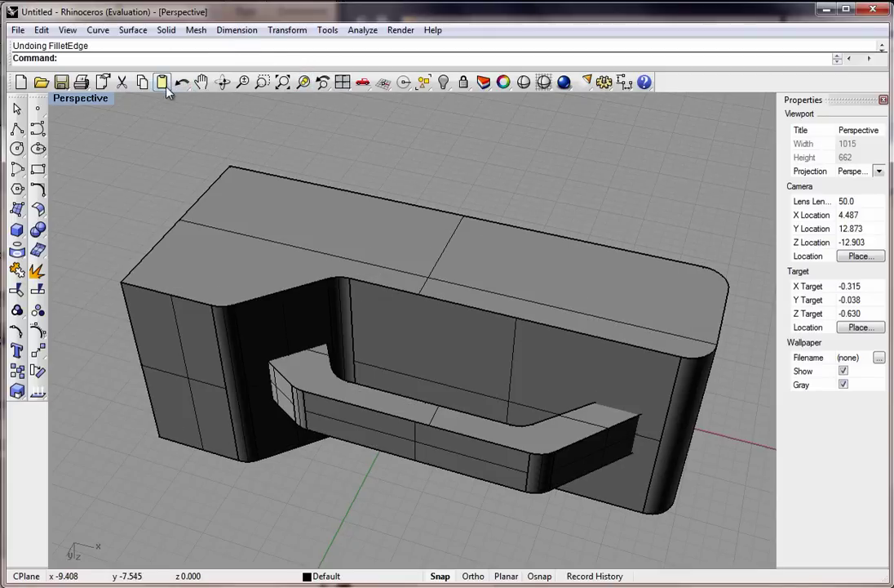
Step: Start a 0.375 Fillet Edge and pick the body's top outline edges
left_click(23, 236)
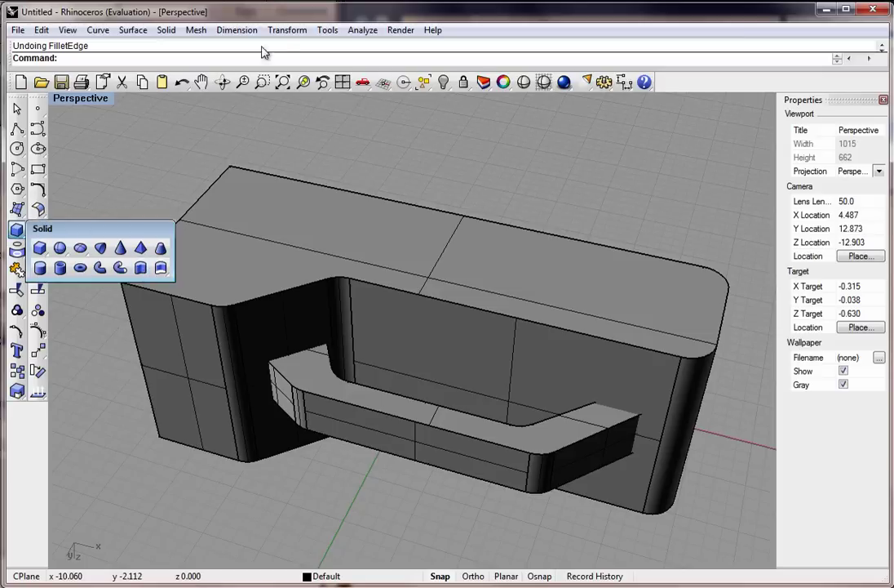
left_click(167, 30)
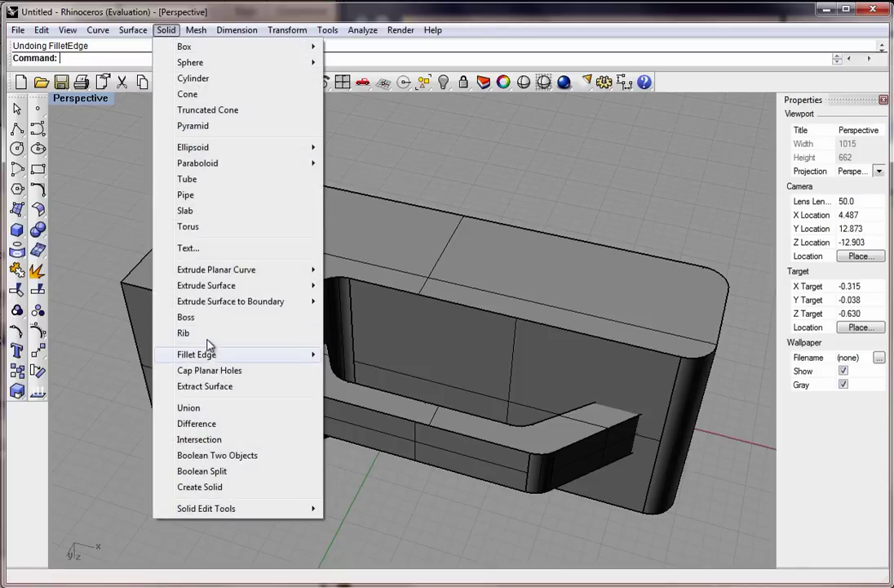
mouse_move(212, 355)
left_click(346, 354)
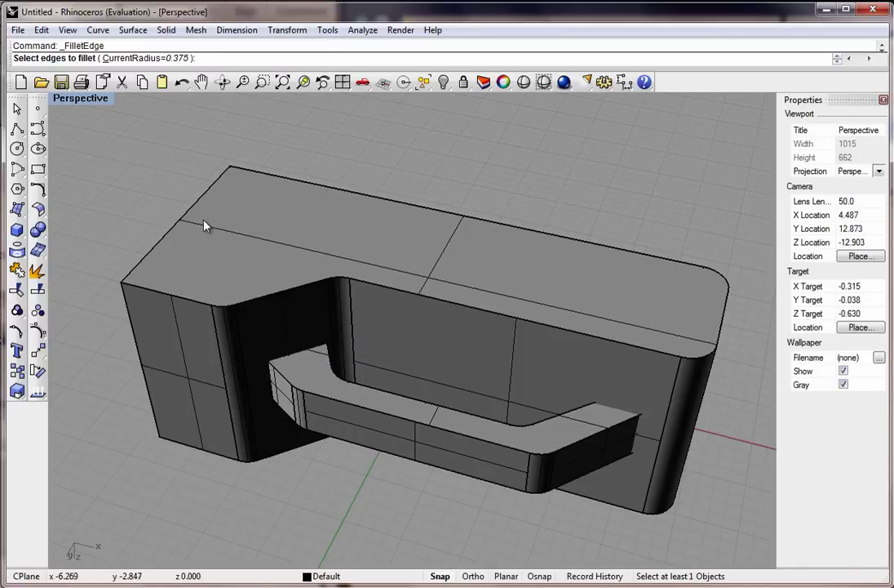
left_click(170, 295)
left_click(227, 307)
left_click(304, 285)
left_click(373, 286)
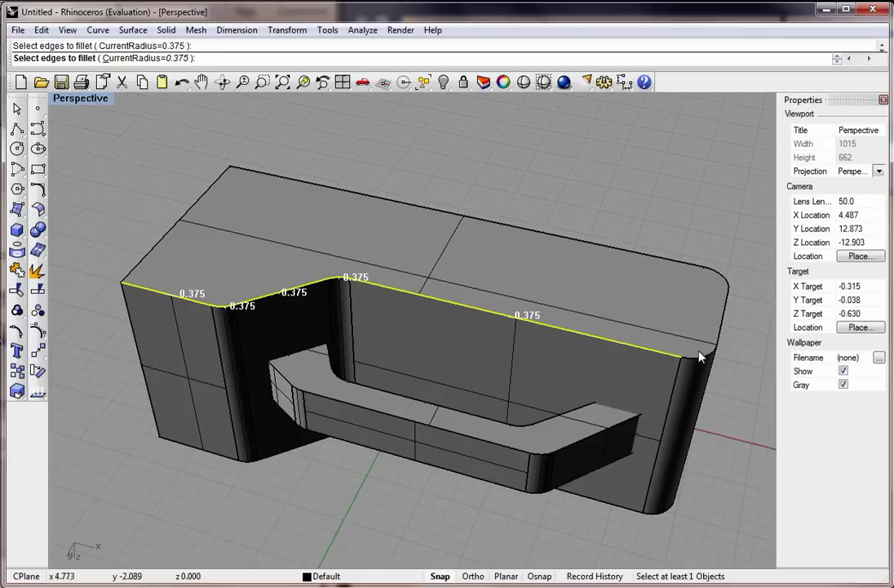
left_click(683, 263)
Step: Add the bottom outline edges and right corner edge, then apply the fillet
left_click(224, 462)
left_click(278, 456)
left_click(282, 457)
right_click_drag(281, 457, 364, 441)
left_click(358, 471)
left_click(708, 494)
right_click_drag(575, 420, 611, 428)
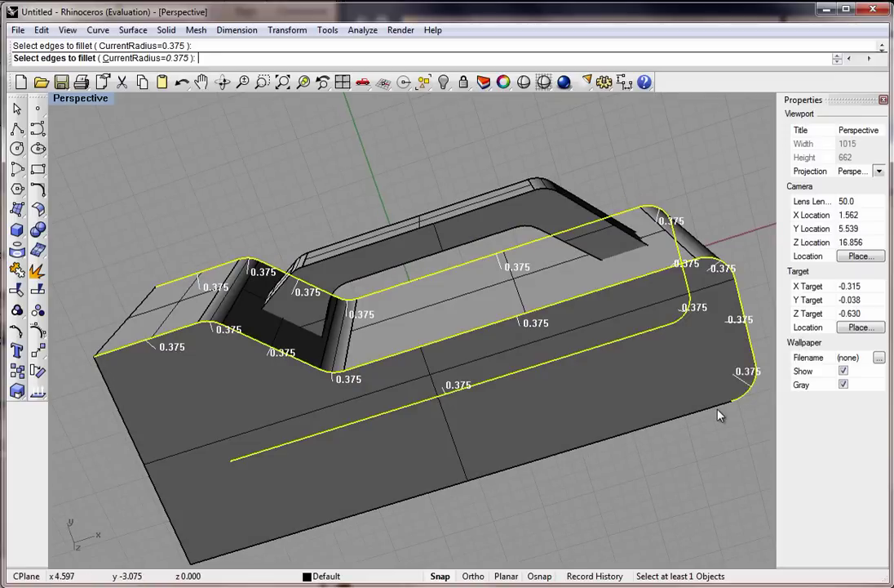
key("Return")
key("Return")
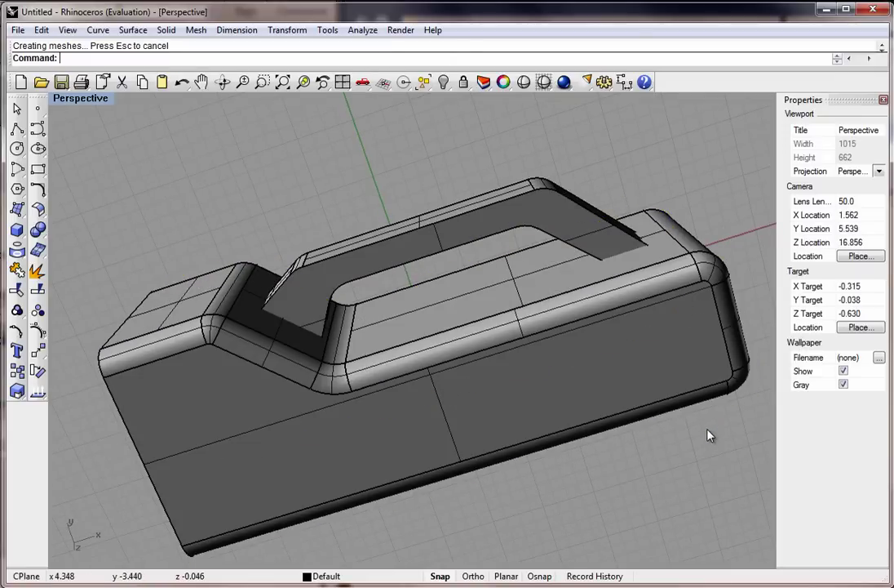
Step: Start a Fillet Edge on the handle with radius 0.2
right_click_drag(356, 183, 322, 116)
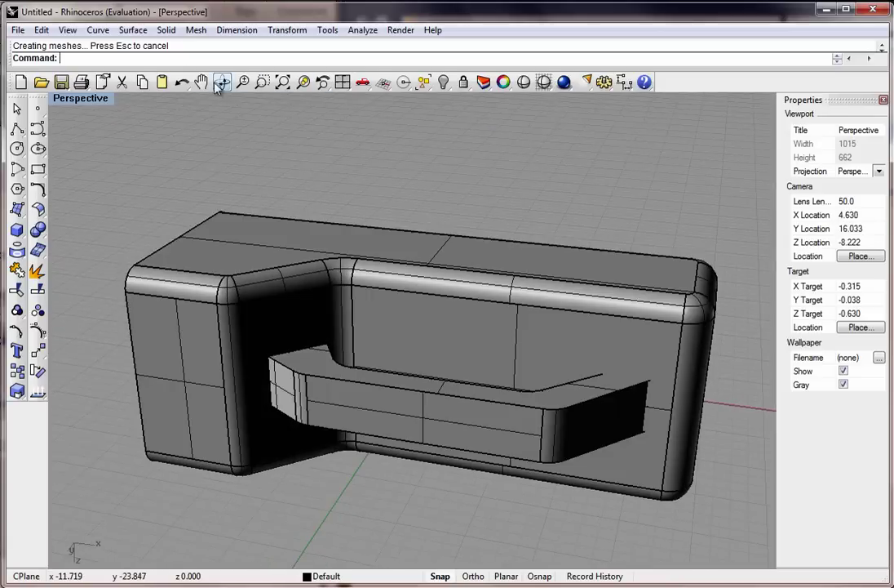
left_click(166, 31)
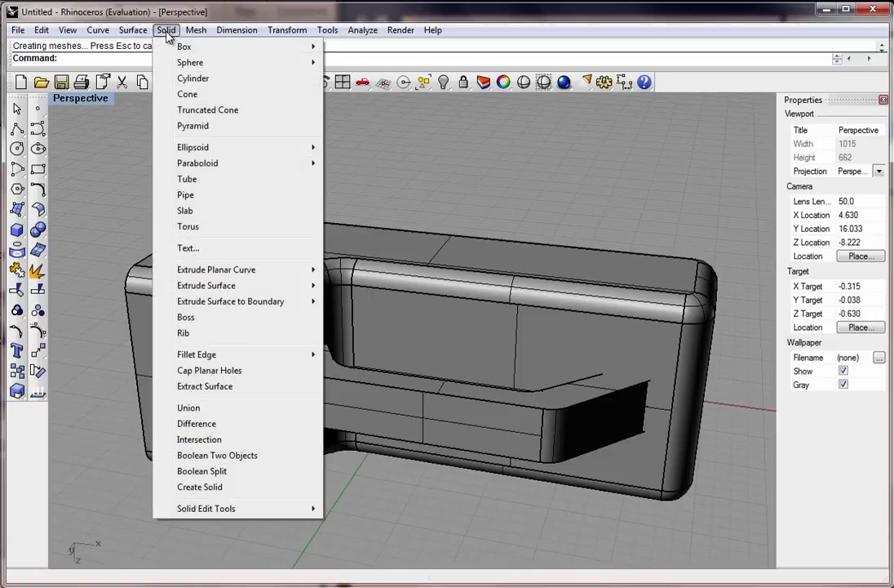
mouse_move(312, 354)
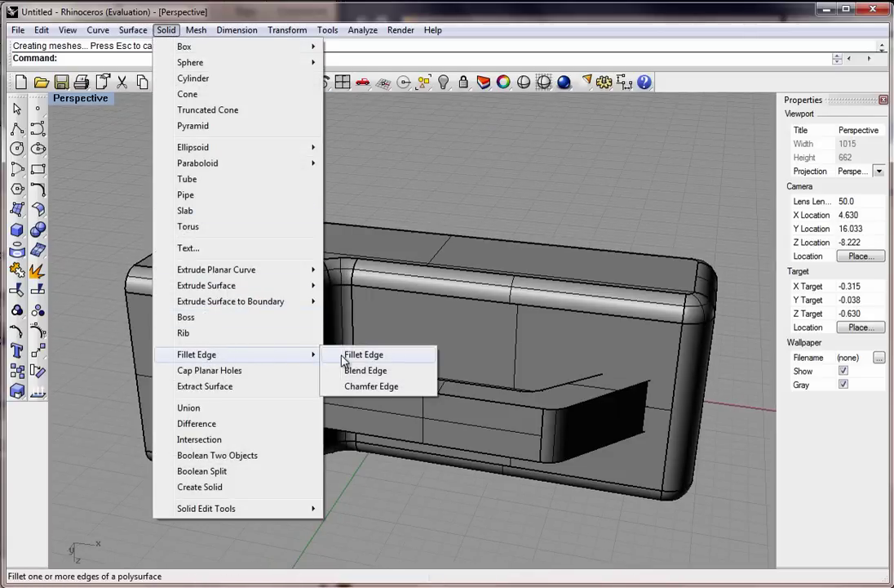
left_click(344, 356)
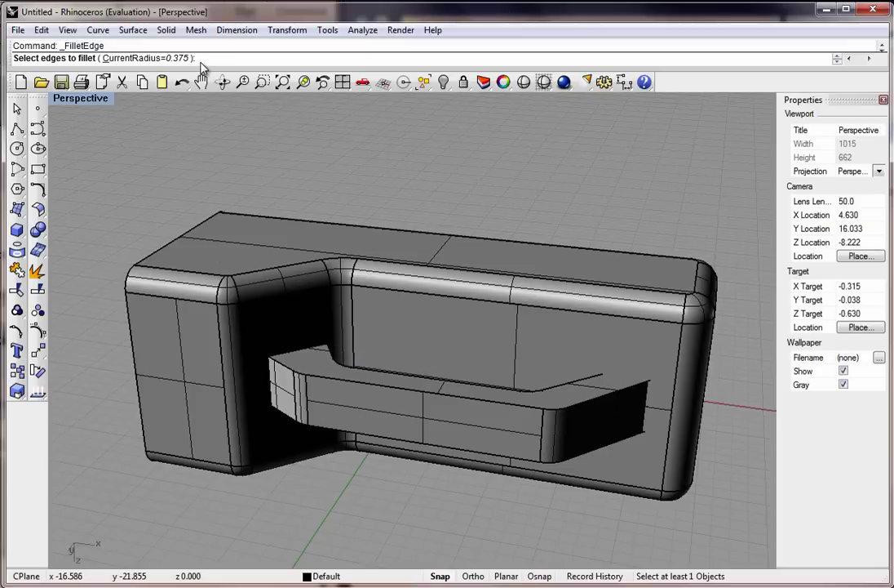
type(".2")
key("Return")
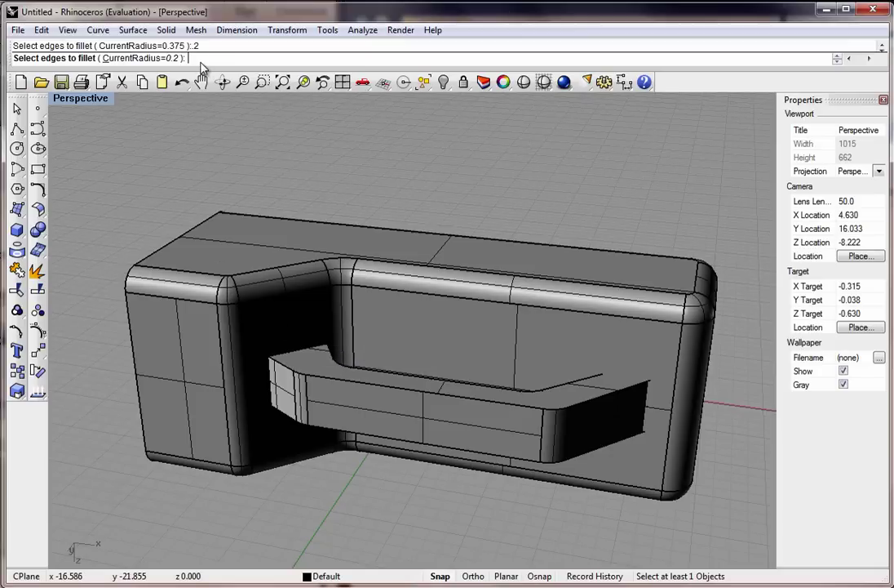
Step: Pick the handle's top, bottom, slanted and front edges for the 0.2 fillet
left_click(280, 375)
left_click(287, 367)
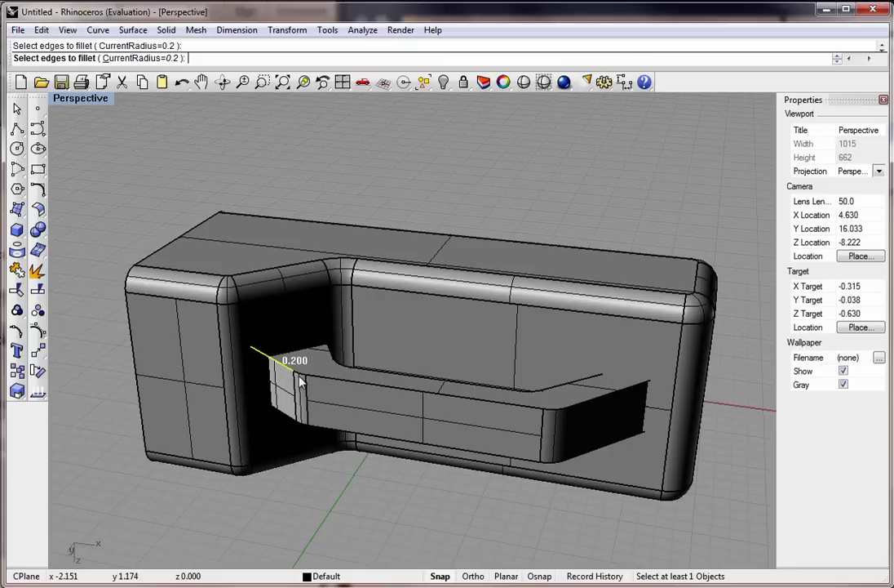
left_click(375, 385)
left_click(575, 399)
left_click(559, 385)
left_click(511, 390)
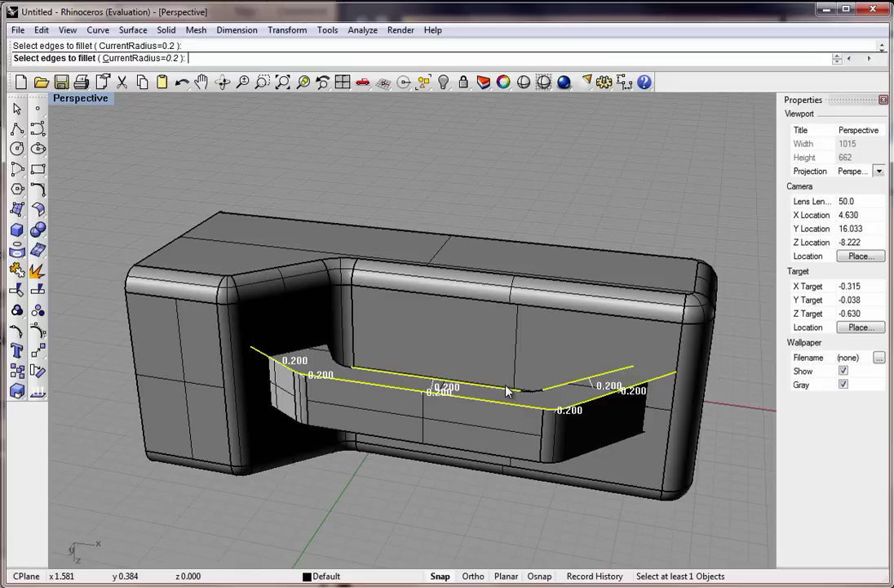
left_click(341, 367)
left_click(281, 417)
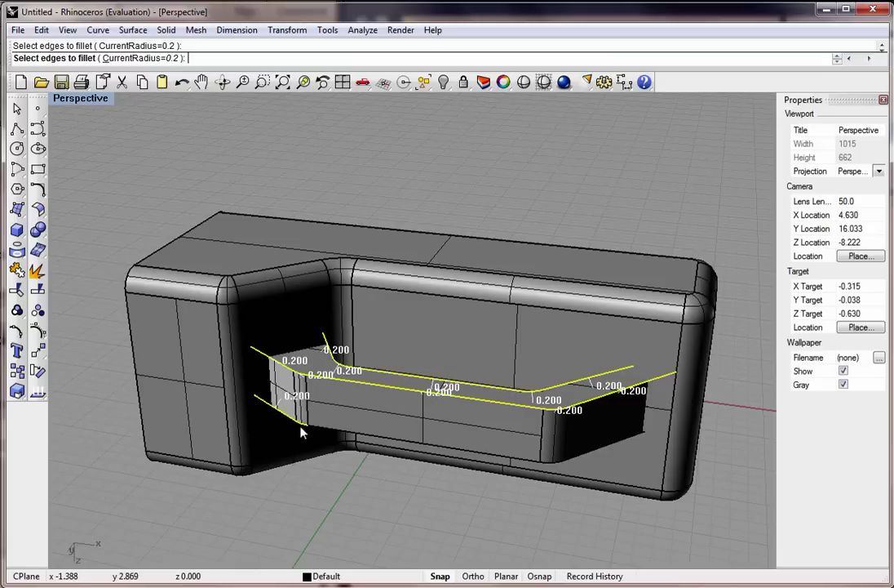
left_click(359, 440)
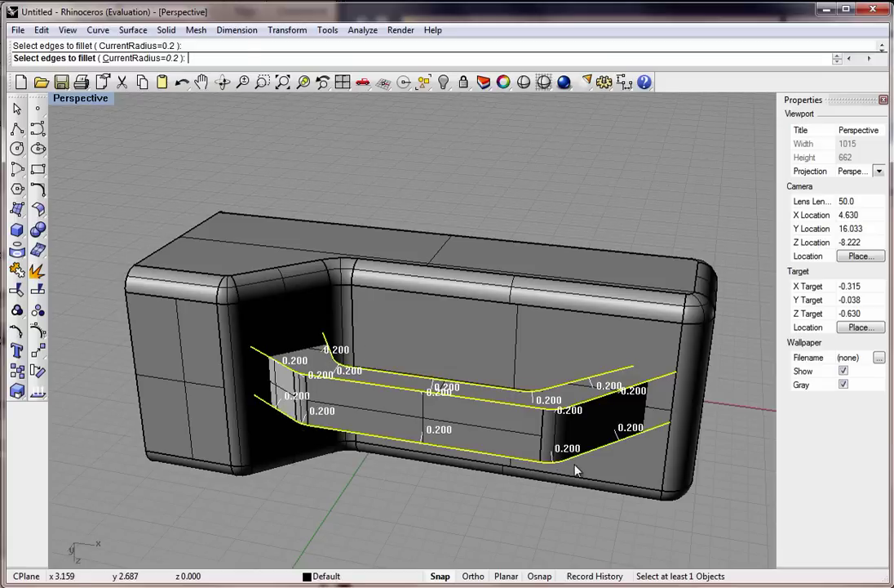
Step: Add the handle's inner edges and apply the 0.2 fillet
right_click_drag(568, 470, 457, 254)
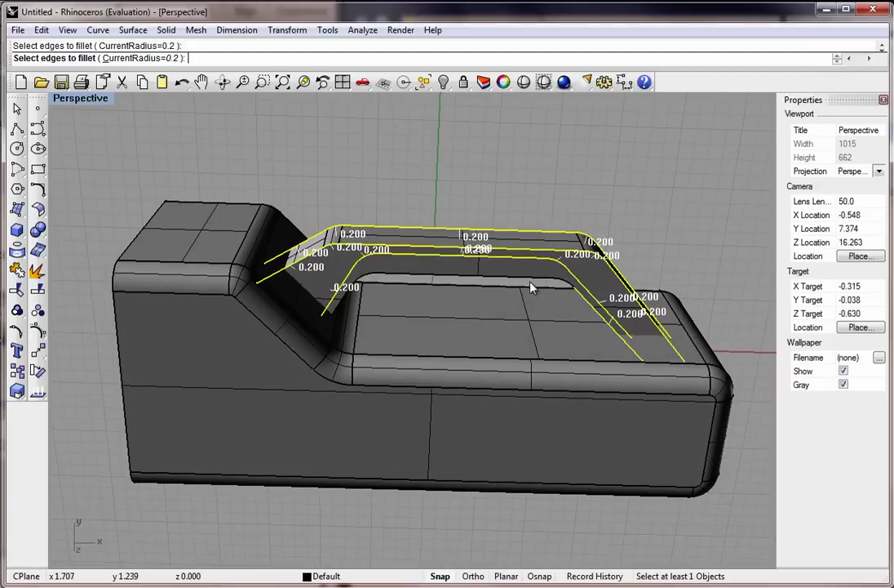
left_click(559, 282)
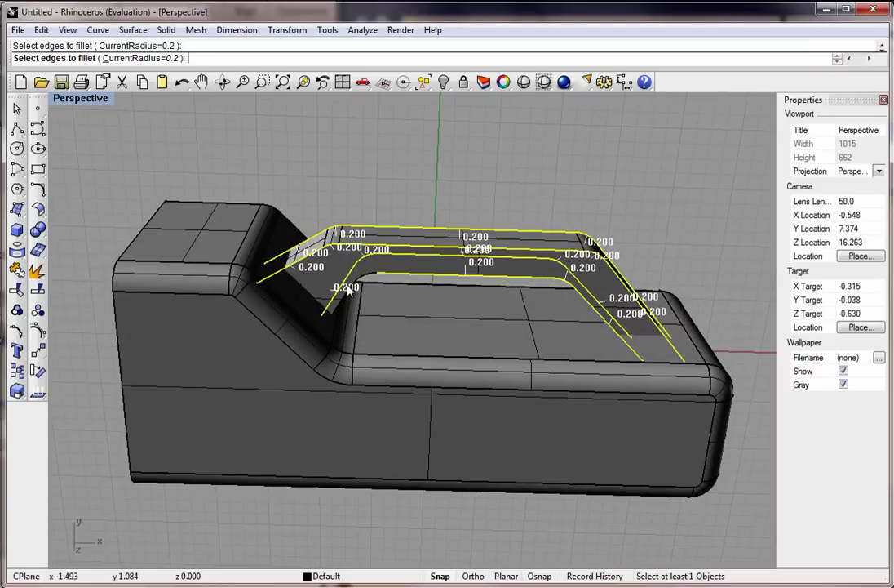
left_click(339, 310)
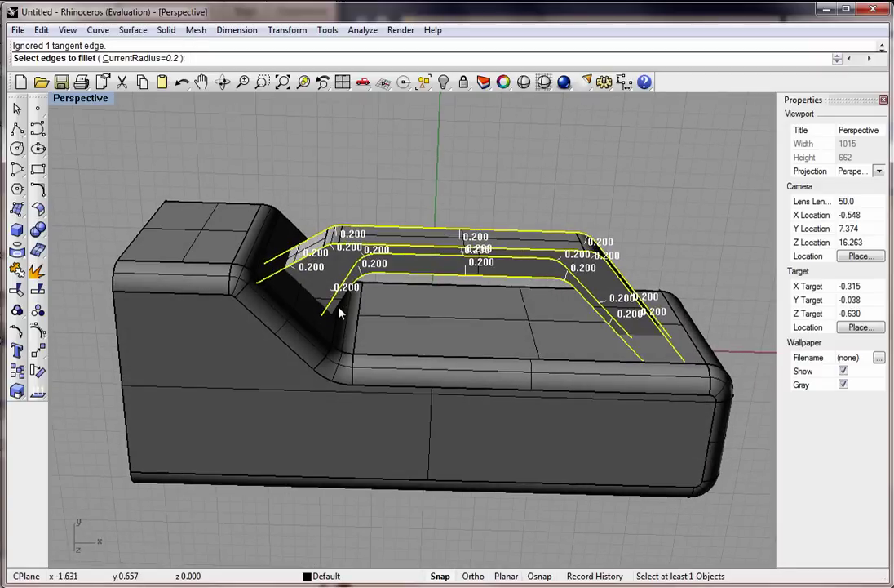
left_click(337, 310)
key("Return")
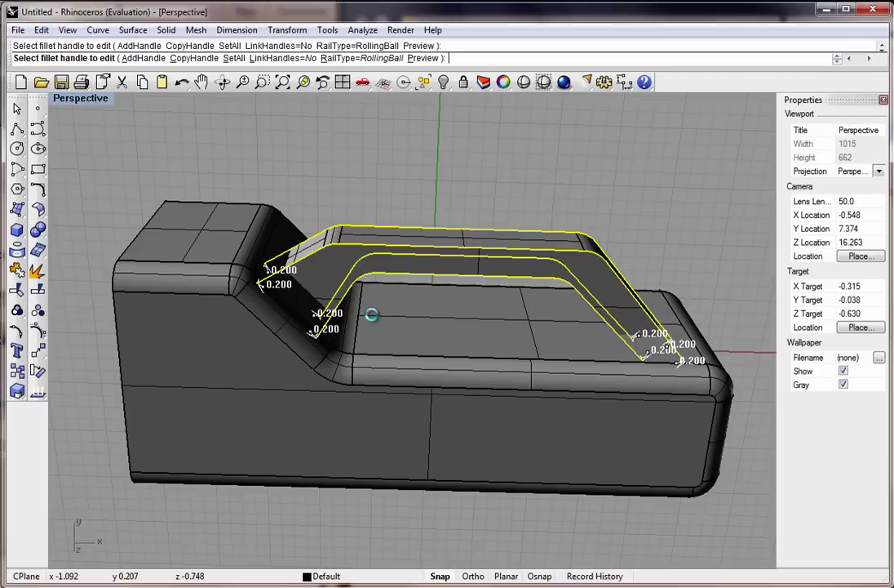
key("Return")
right_click_drag(449, 195, 484, 226)
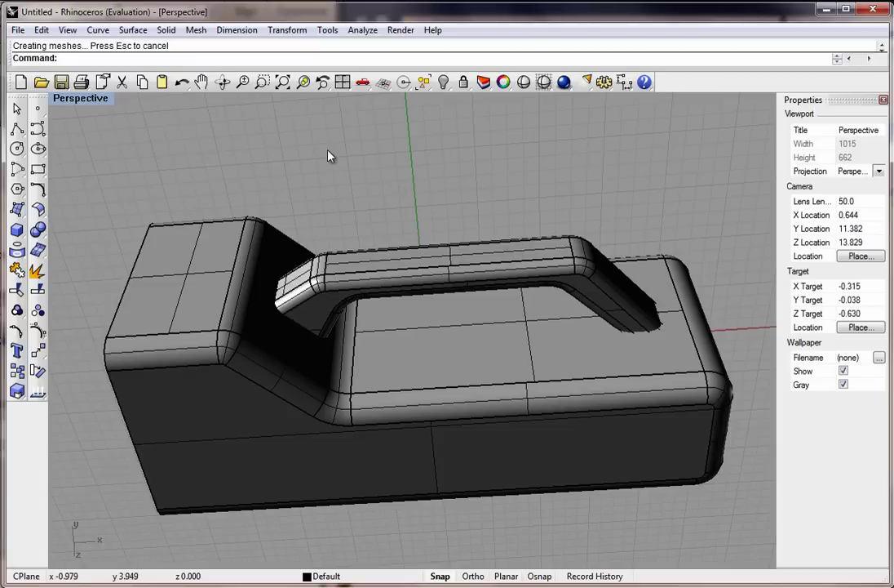
Step: Boolean-union the flashlight body and the filleted handle into one solid
left_click(44, 231)
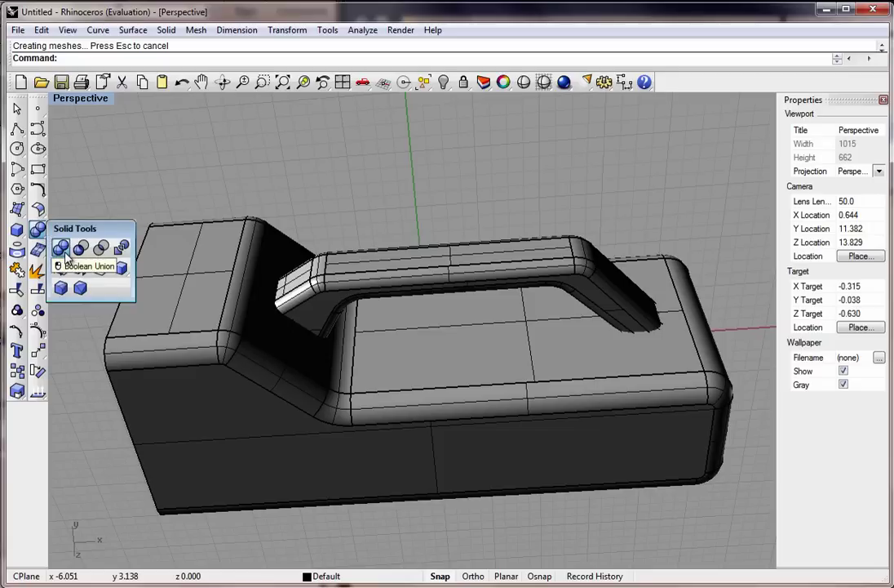
left_click(63, 250)
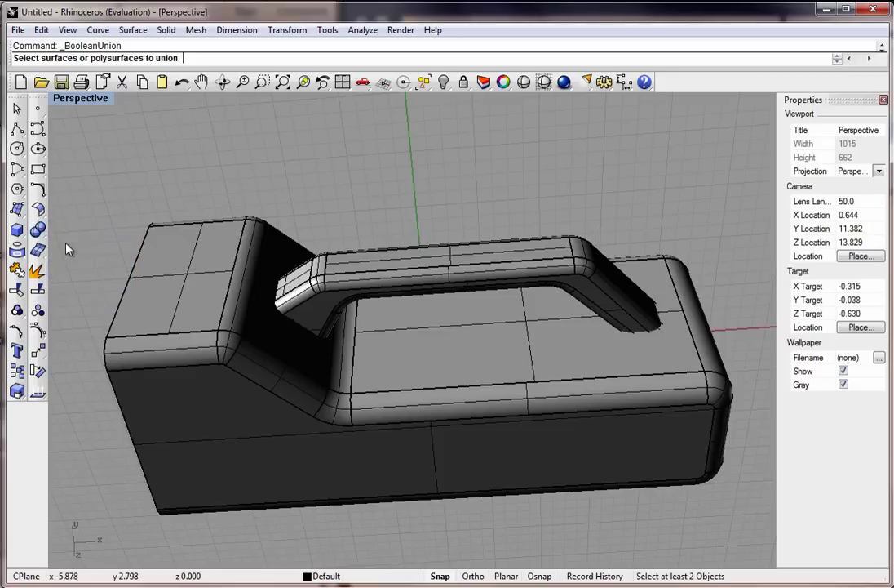
left_click(231, 317)
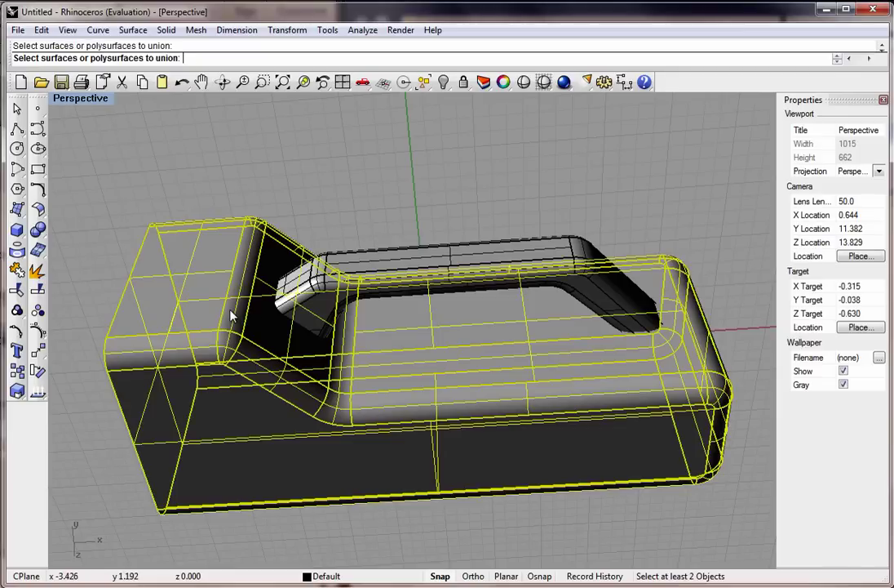
left_click(414, 261)
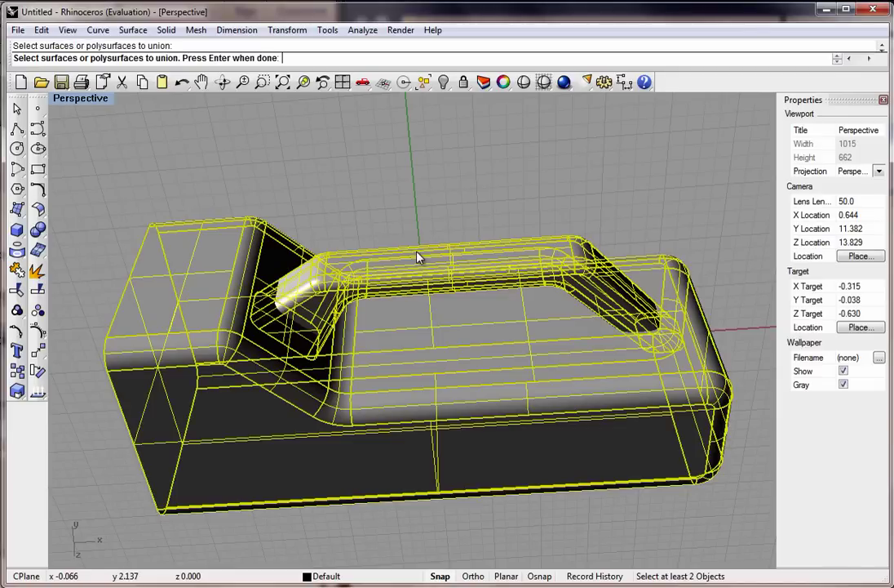
key("Return")
right_click_drag(435, 260, 383, 191)
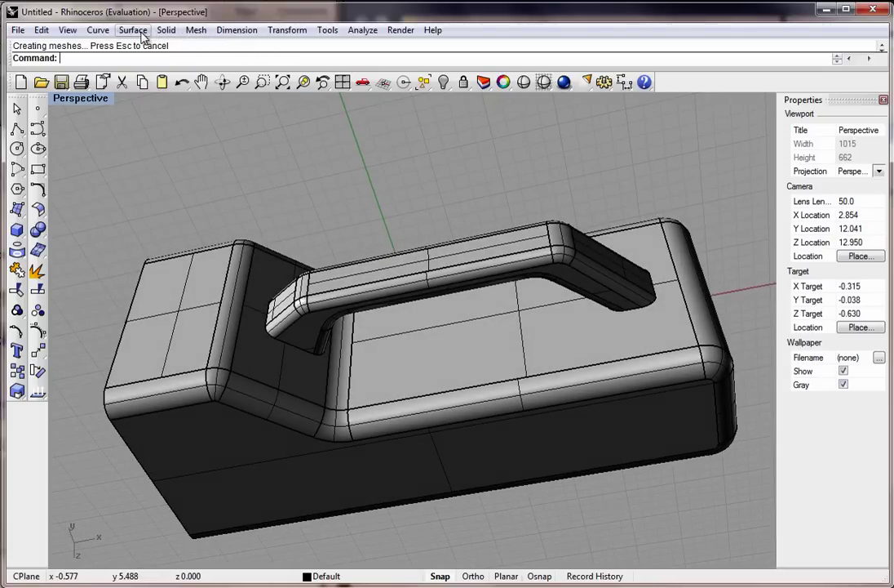
Step: Fillet the slot edges where the handle meets the body at radius 0.125
left_click(168, 33)
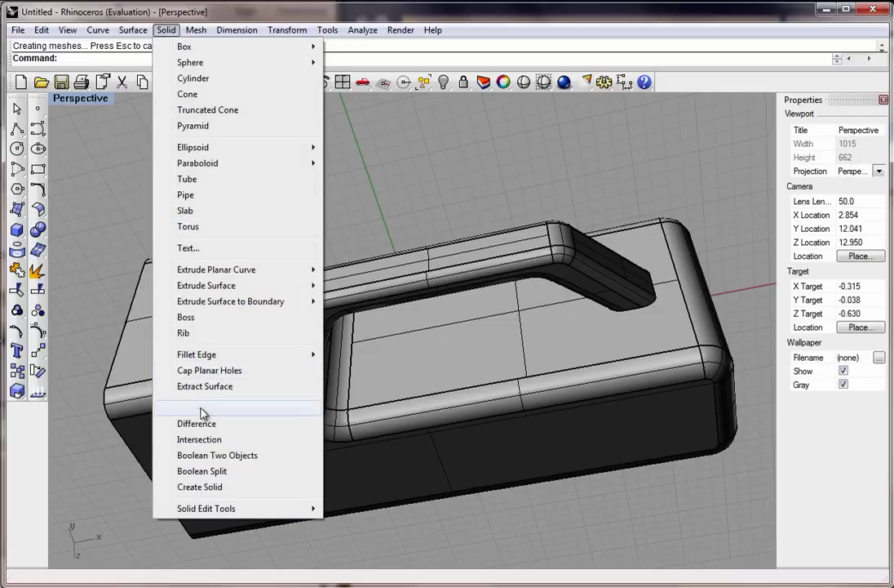
mouse_move(314, 360)
left_click(364, 354)
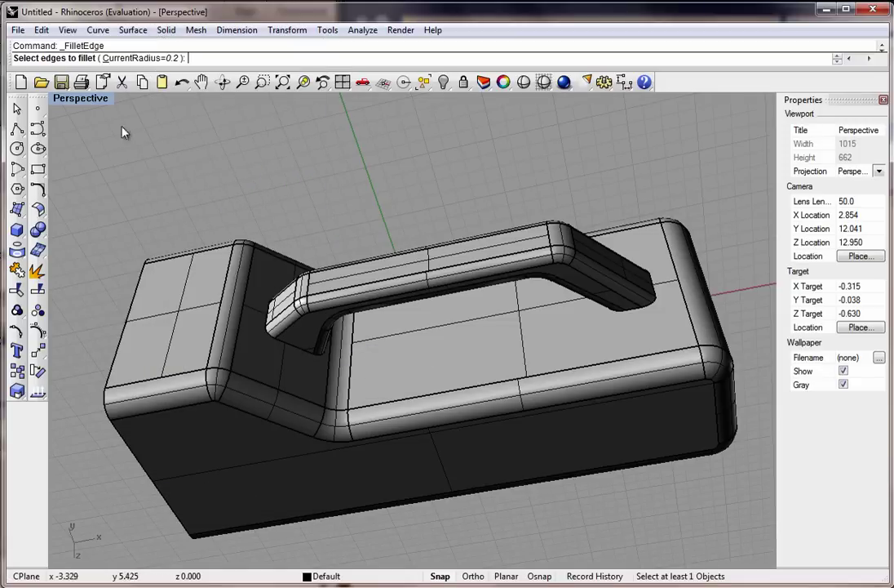
type(".125")
key("Return")
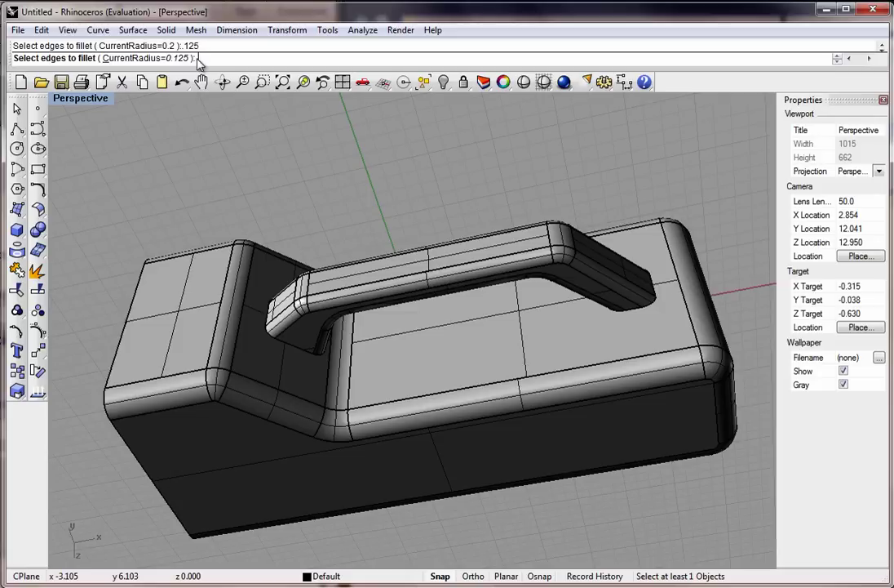
left_click(270, 339)
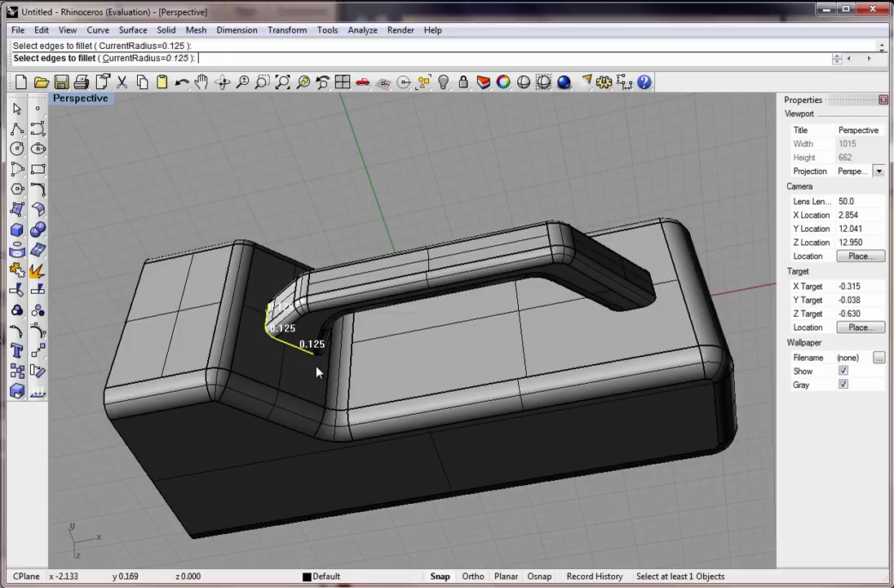
left_click(273, 306)
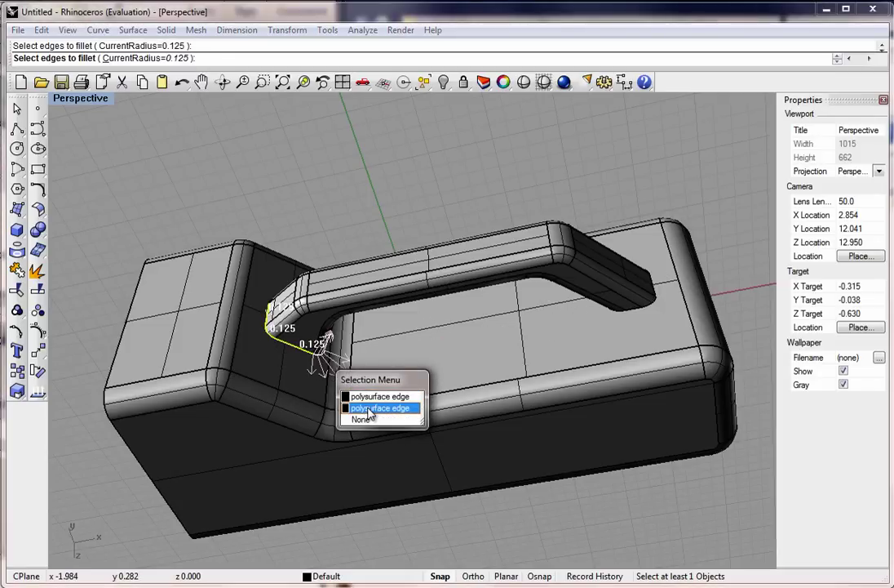
left_click(369, 408)
right_click_drag(369, 412, 271, 352)
left_click(302, 336)
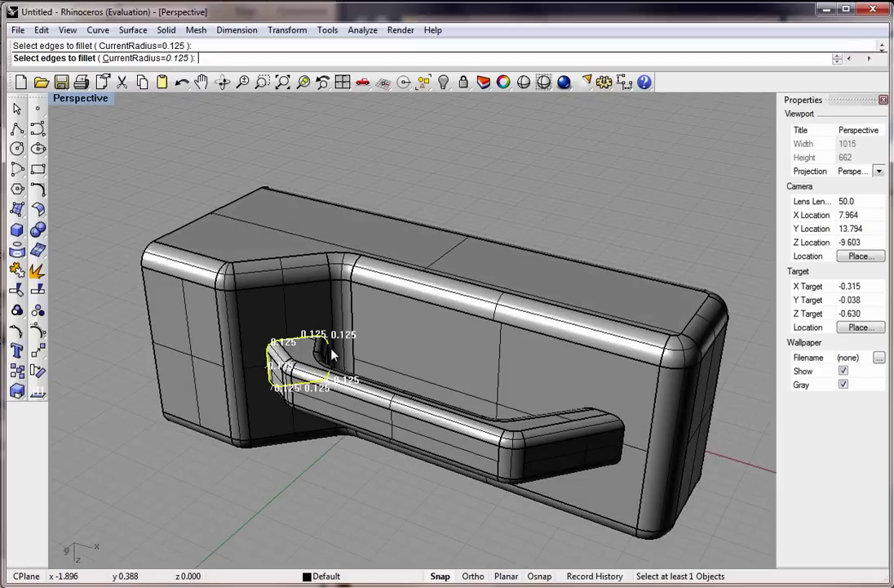
key("Return")
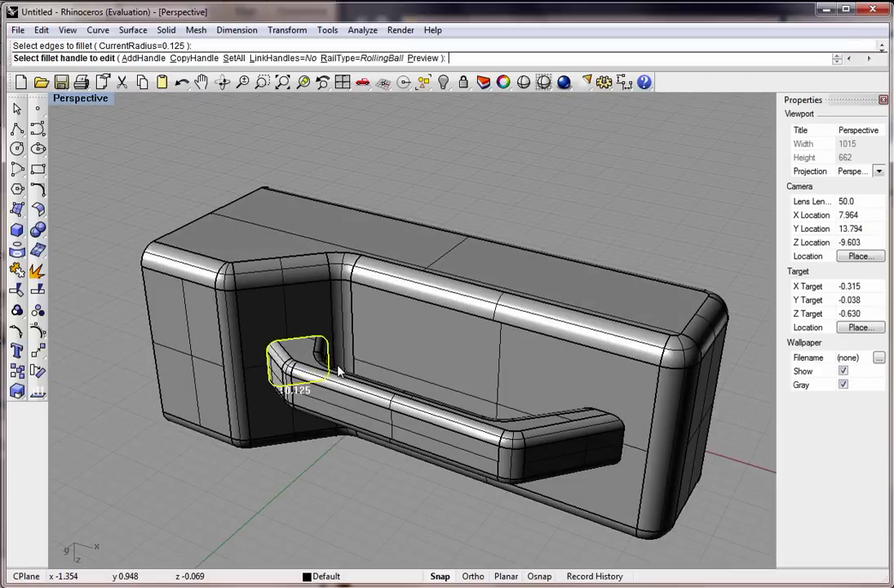
key("Return")
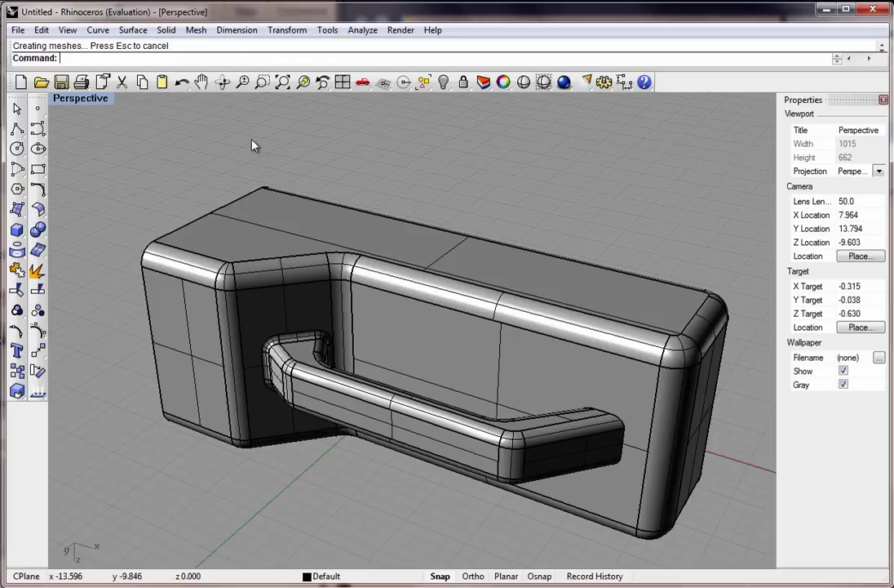
Step: Fillet the edges at the handle arm's end, resolving overlapping edge picks
middle_click(317, 165)
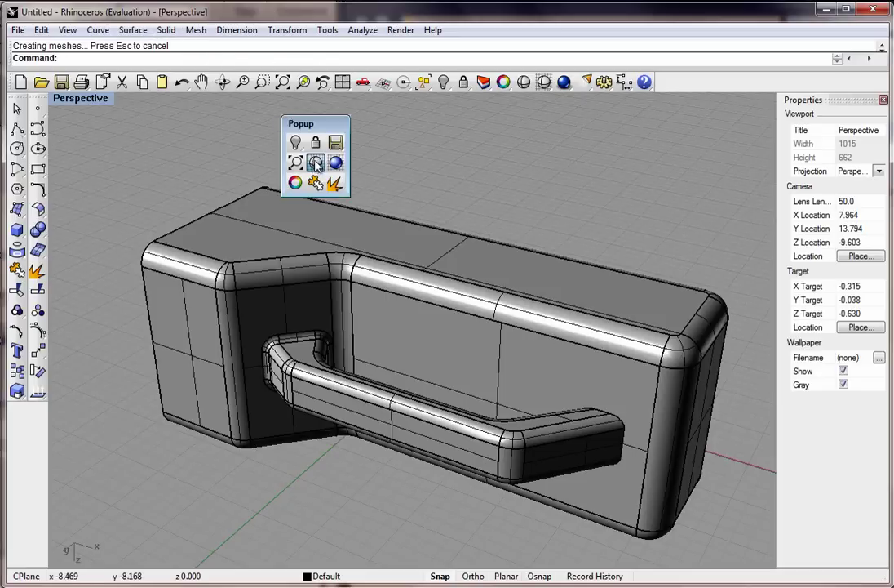
left_click(315, 162)
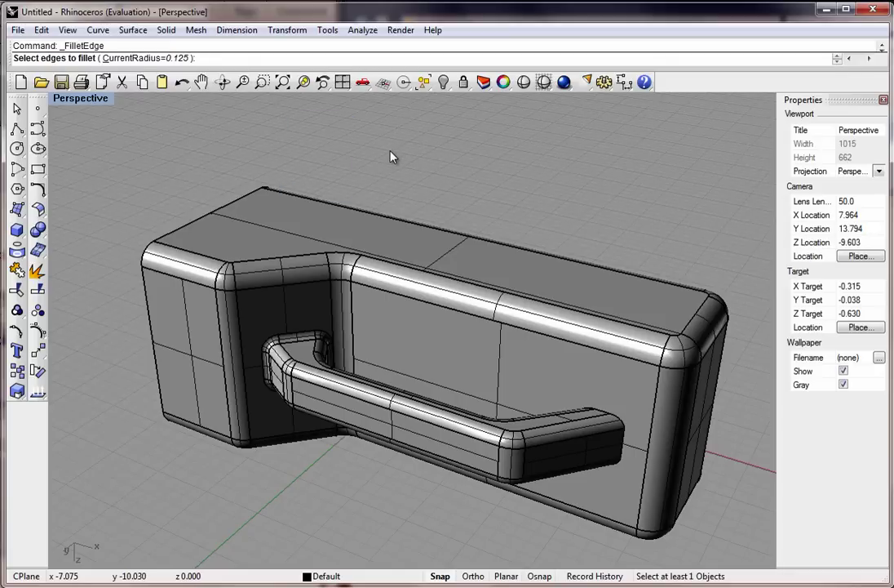
left_click(600, 415)
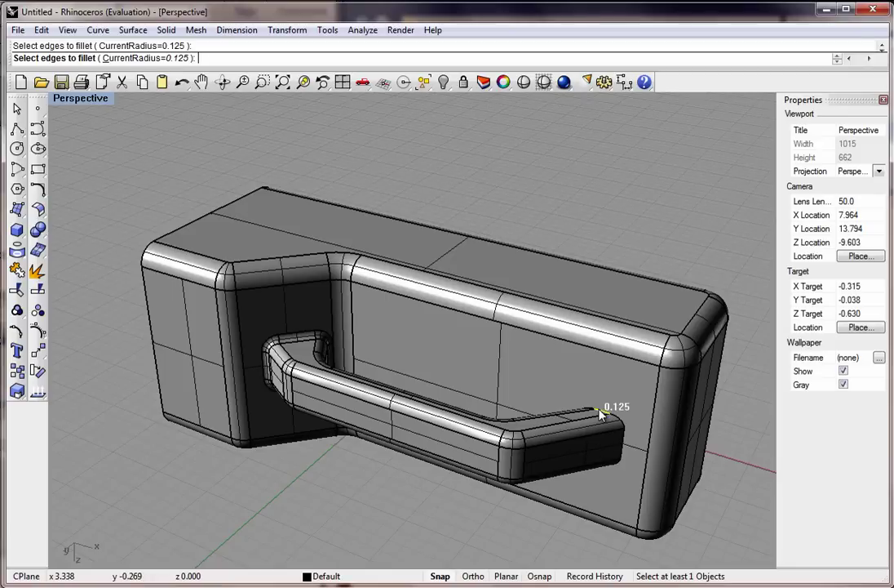
left_click(613, 464)
right_click_drag(575, 465, 442, 153)
left_click(528, 231)
left_click(571, 265)
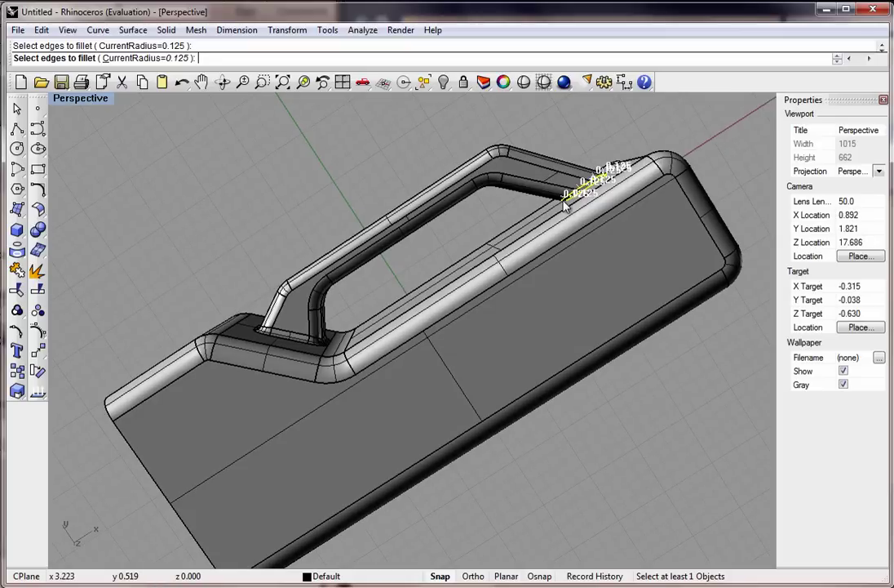
left_click(565, 206)
left_click(597, 247)
key("Return")
key("Return")
right_click_drag(362, 190, 237, 218)
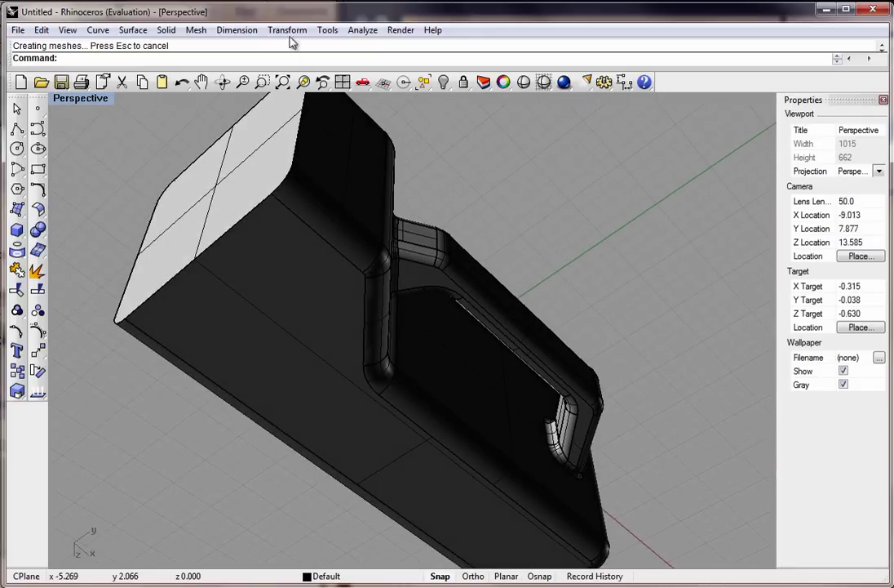
Step: Start Chamfer Edge and pick the end face's right and left rim edges
left_click(166, 32)
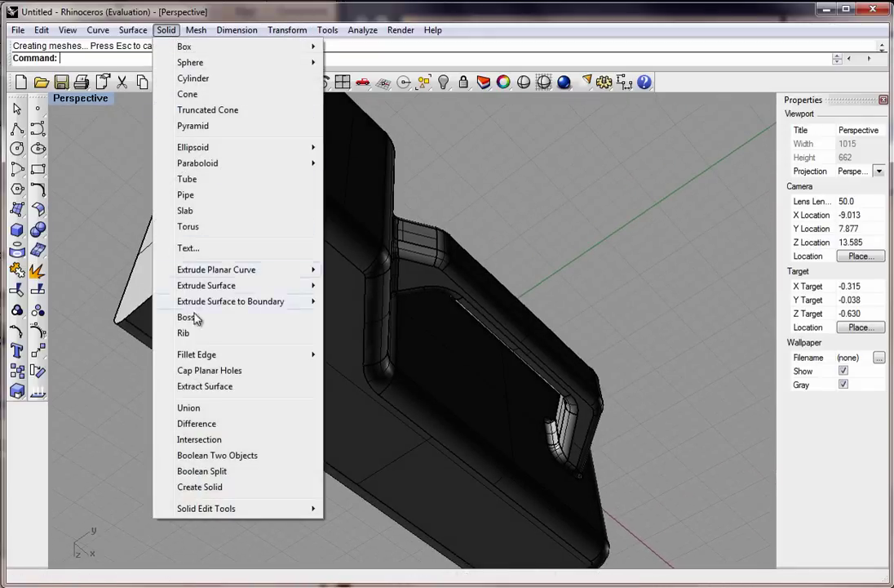
mouse_move(319, 351)
left_click(367, 385)
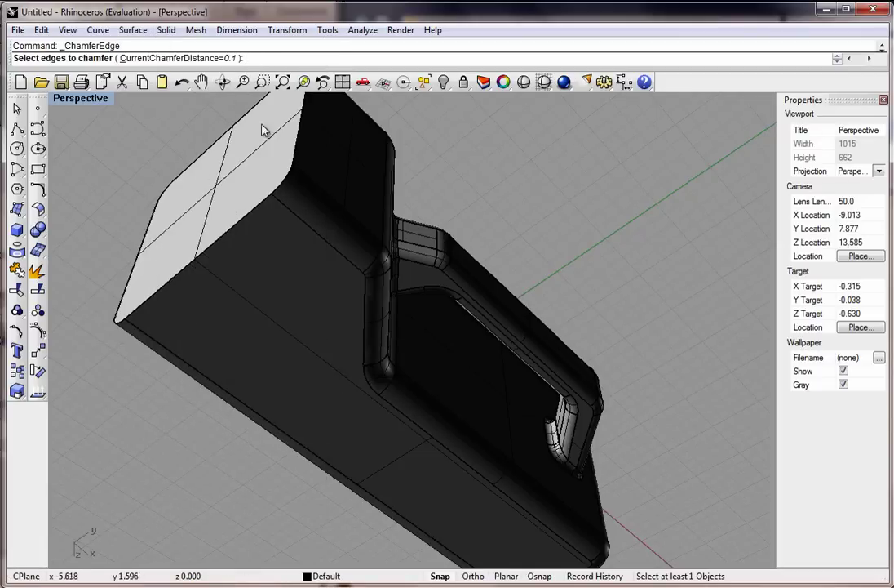
left_click(200, 253)
left_click(292, 173)
left_click(300, 151)
left_click(129, 286)
left_click(150, 224)
left_click(173, 187)
Step: Add the top corner edges and apply the 0.1 chamfer
right_click_drag(214, 186, 245, 261)
left_click(272, 175)
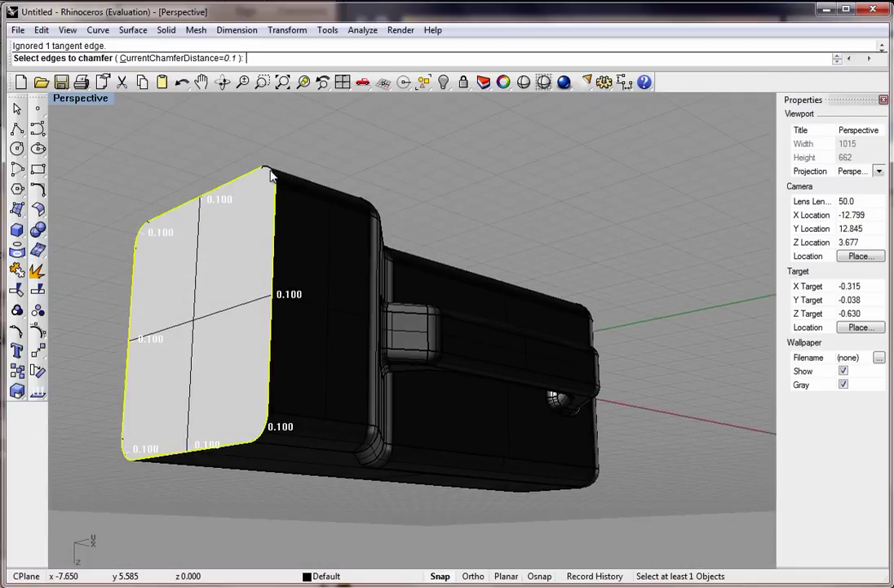
left_click(273, 176)
key("Return")
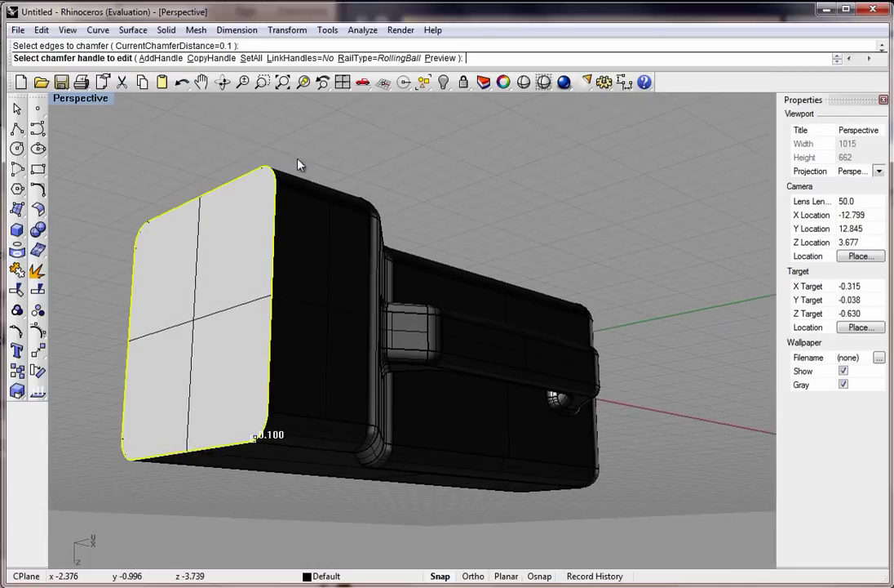
key("Return")
right_click_drag(322, 173, 89, 104)
Step: Switch to the four-viewport layout and start a text object reading MAXLIGHT
double_click(89, 102)
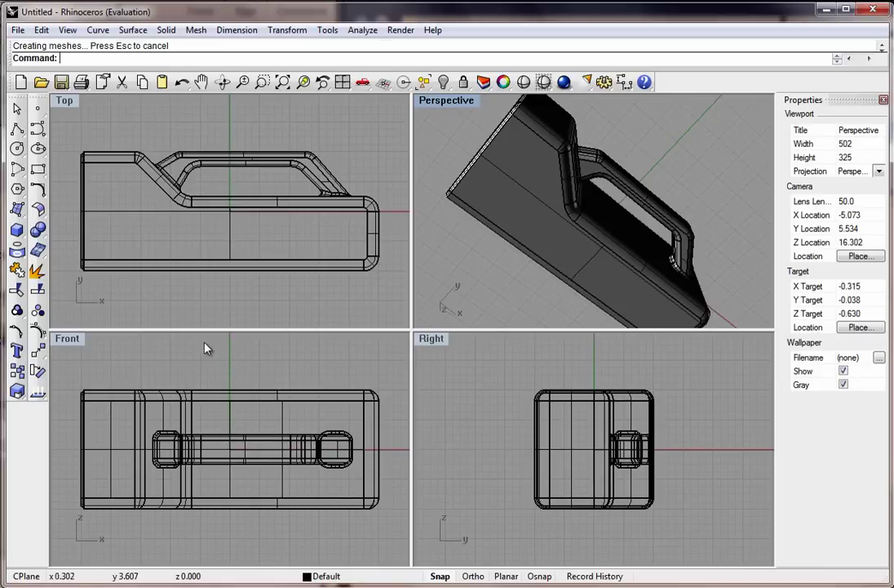
left_click(18, 356)
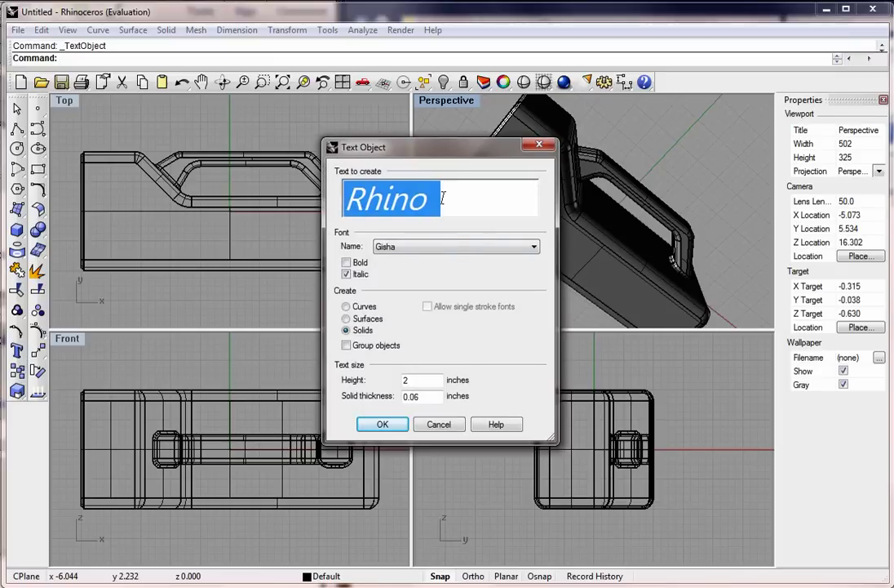
type("MAXLIGHT")
Step: Try Harrington and Kartika fonts, settle on Impact, and confirm the text settings
left_click(418, 246)
scroll(413, 388, "down", 2)
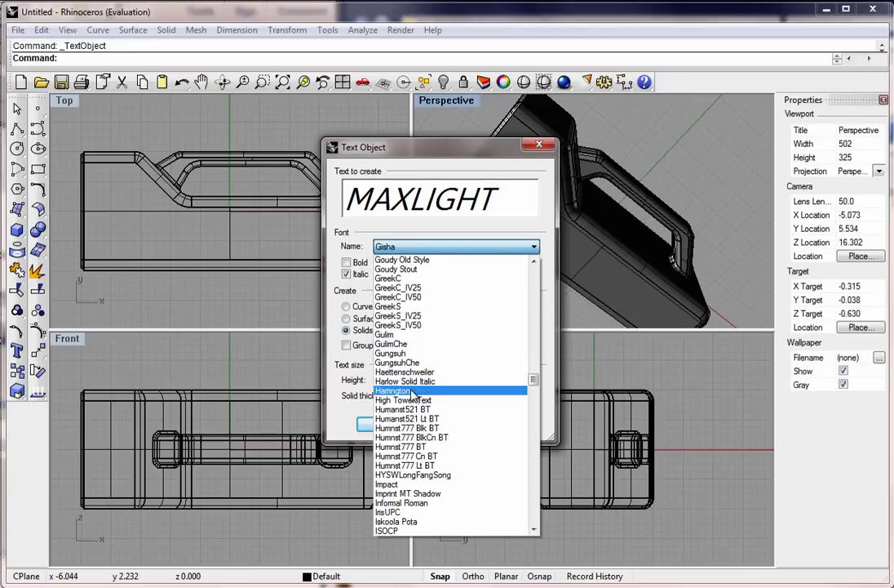
left_click(408, 390)
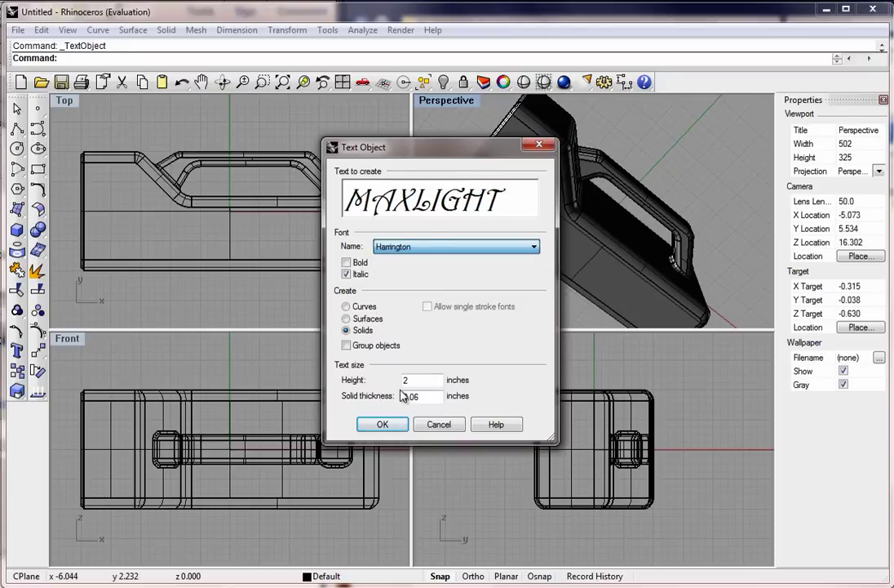
left_click(495, 247)
scroll(417, 409, "down", 12)
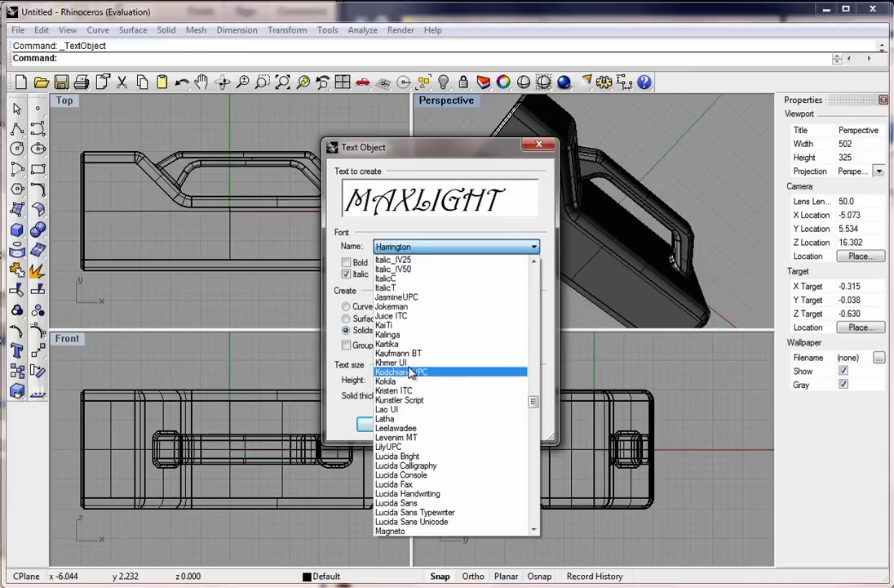
left_click(389, 343)
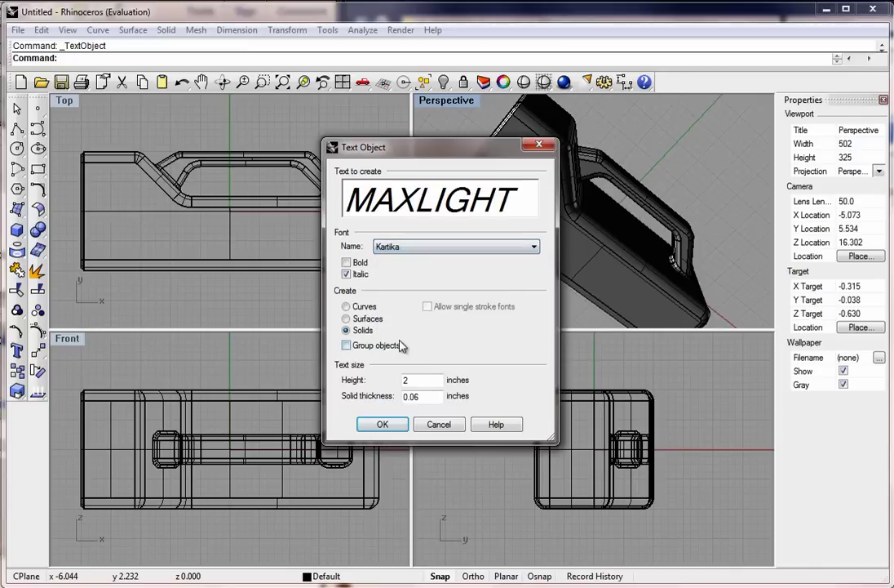
left_click(451, 245)
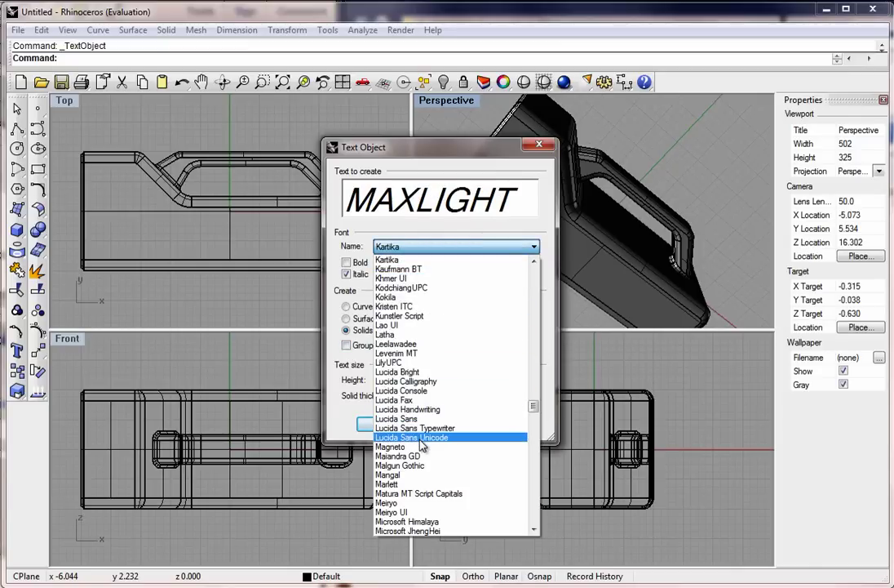
scroll(421, 445, "up", 8)
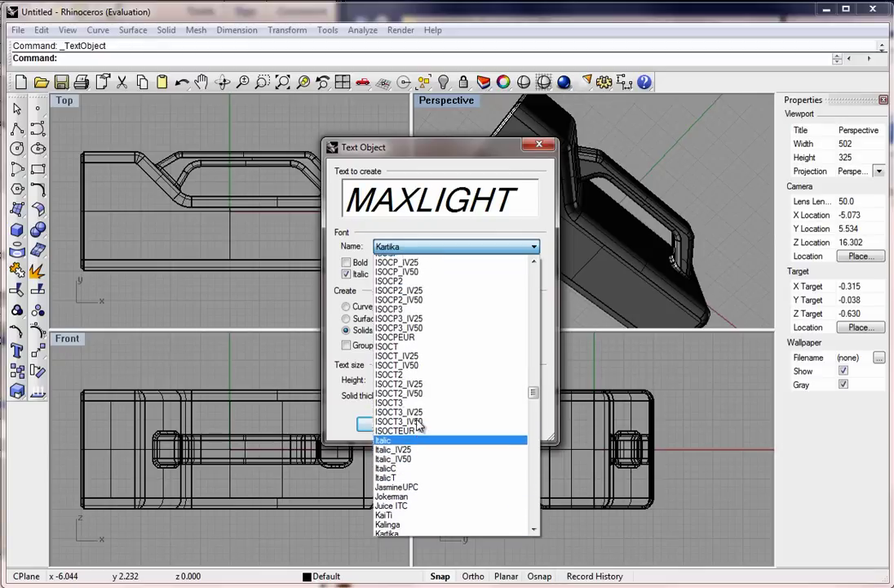
scroll(419, 426, "up", 5)
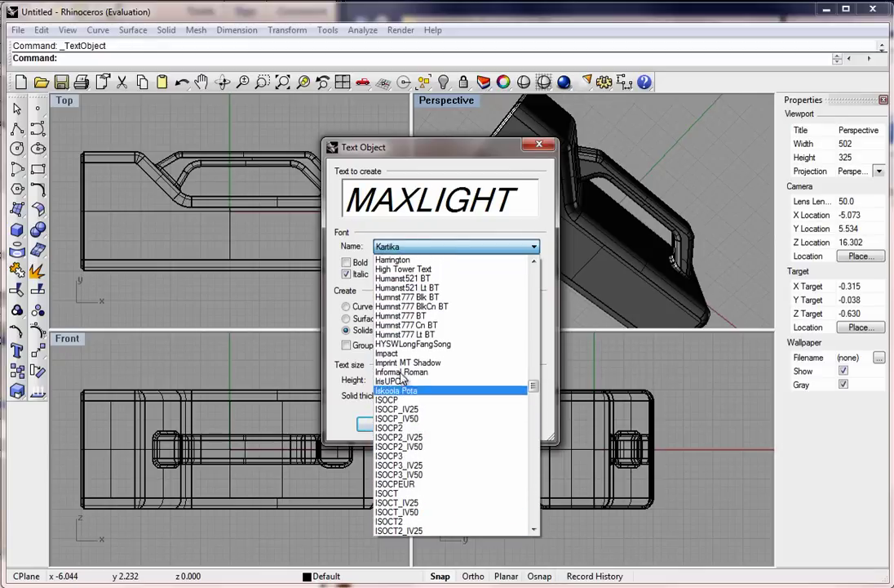
left_click(388, 352)
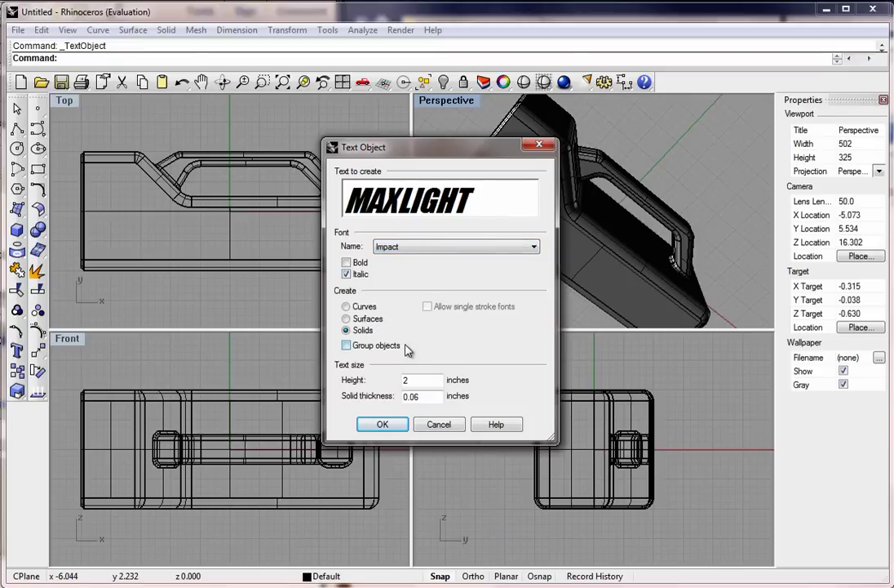
left_click(382, 425)
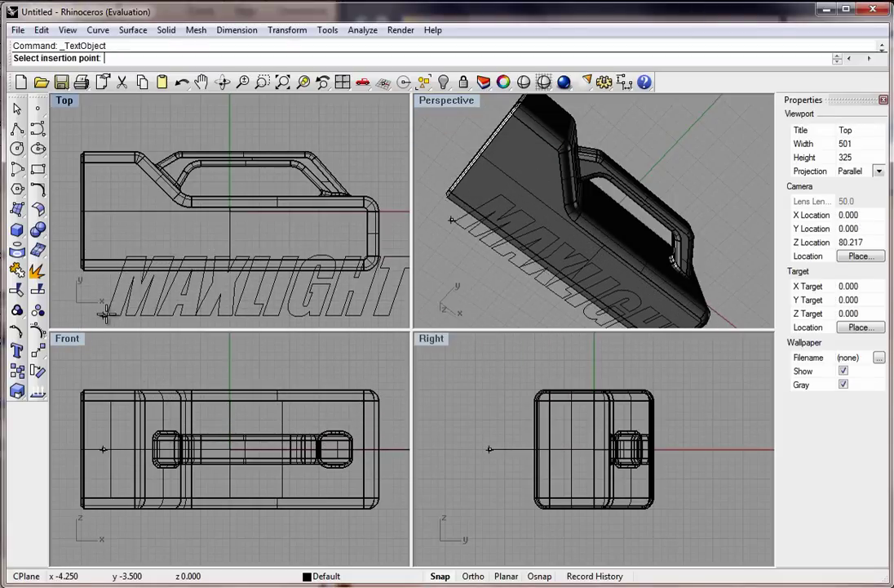
Step: Restart the MAXLIGHT text and change its height to 1.5
key("Escape")
left_click(16, 350)
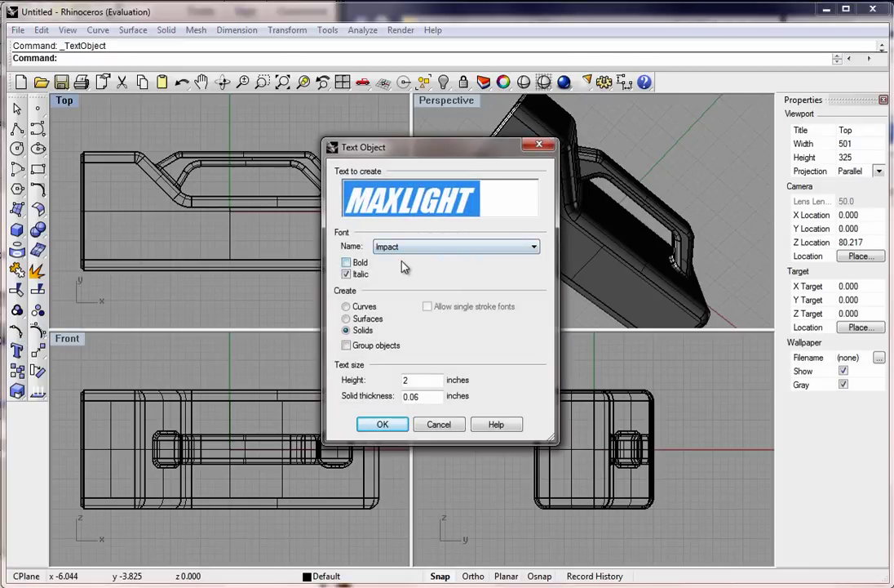
double_click(405, 379)
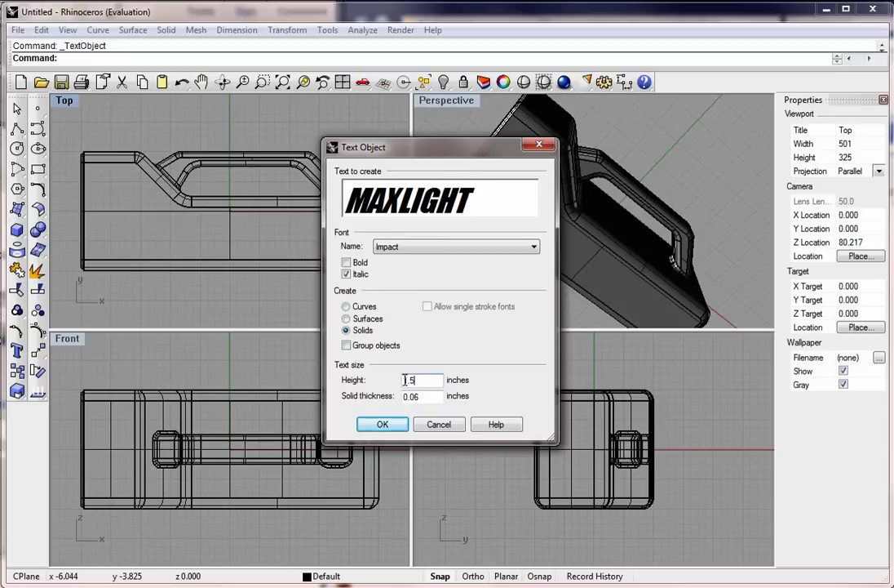
key("Return")
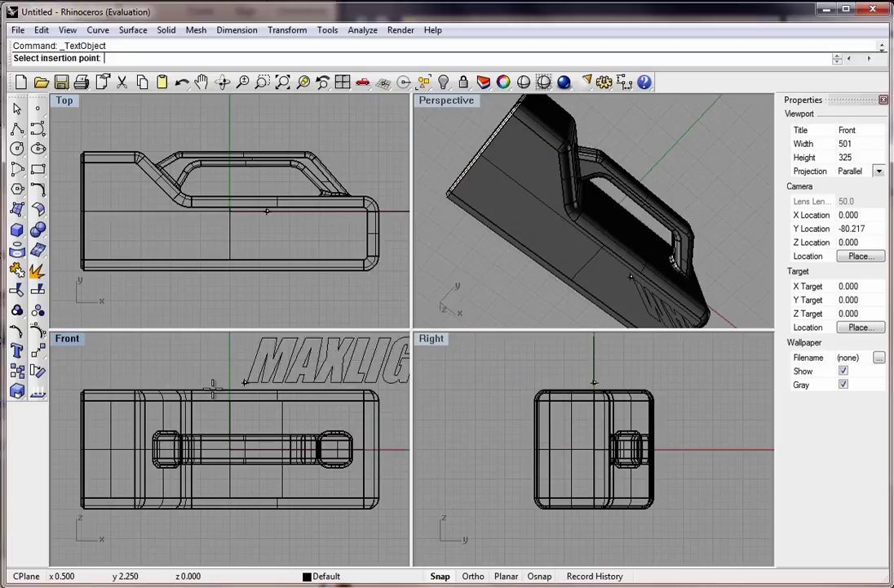
Step: Restart the text again with solid thickness 0.03 and confirm it
key("Escape")
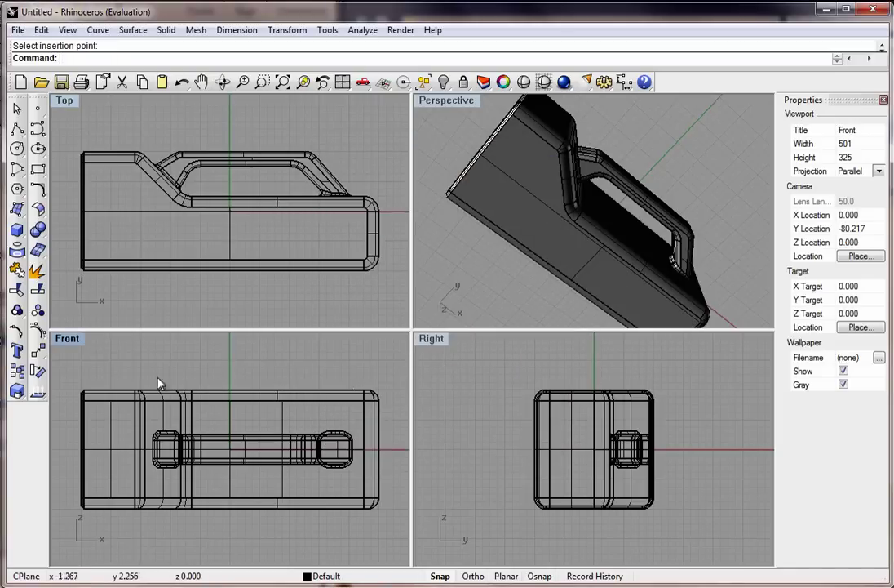
left_click(16, 351)
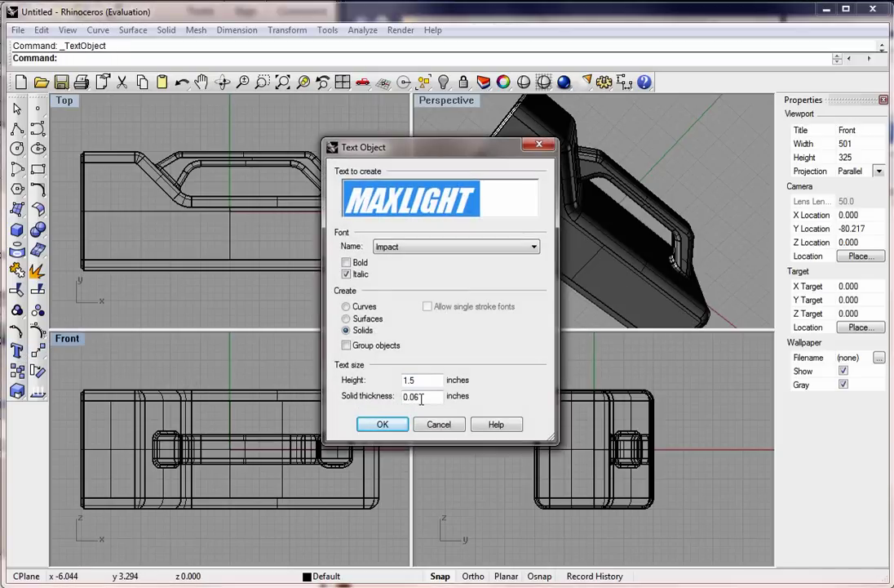
left_click(417, 397)
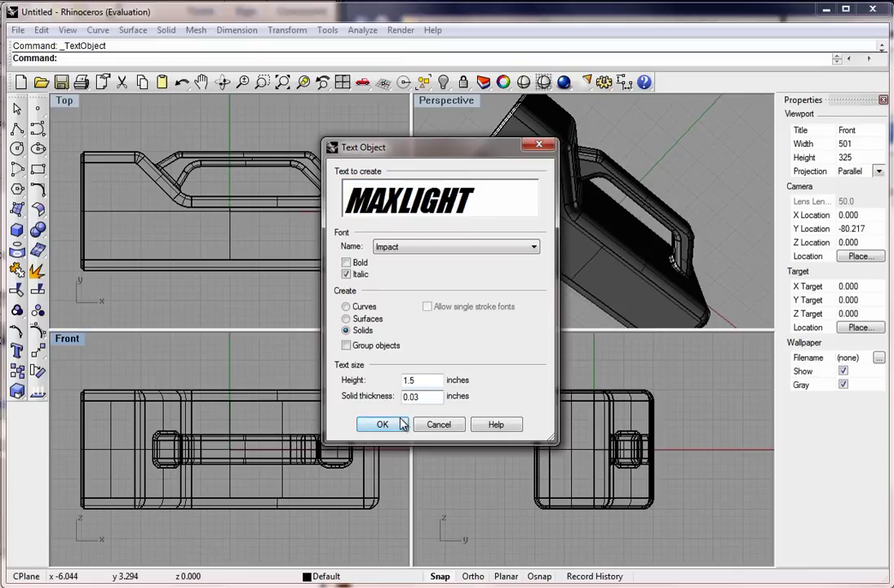
left_click(396, 424)
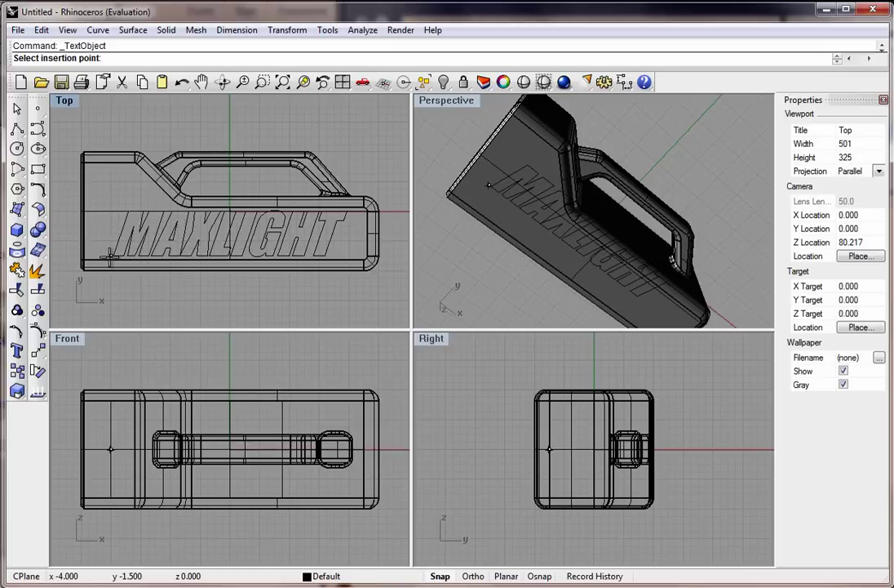
Step: Place the MAXLIGHT text on the body and inspect the letter solids
left_click(112, 260)
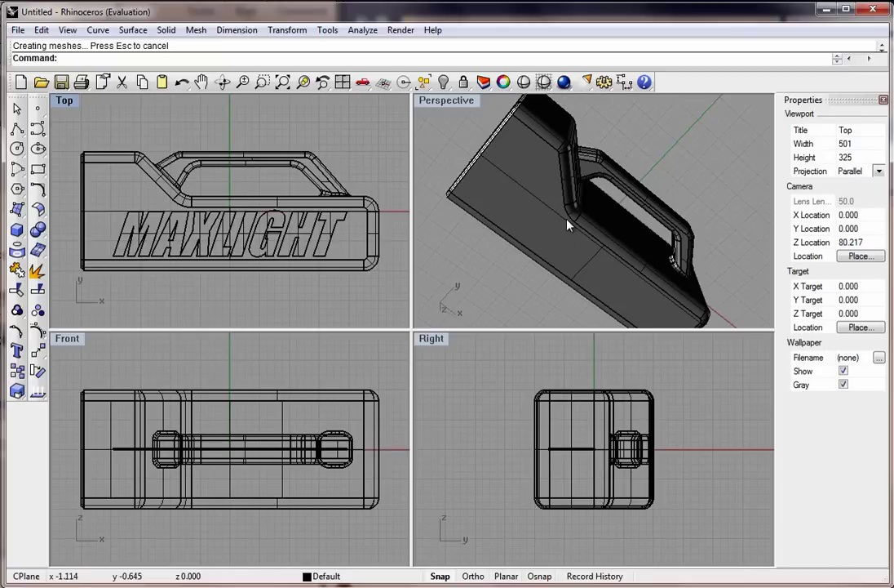
right_click_drag(535, 231, 604, 250)
scroll(553, 452, "down", 5)
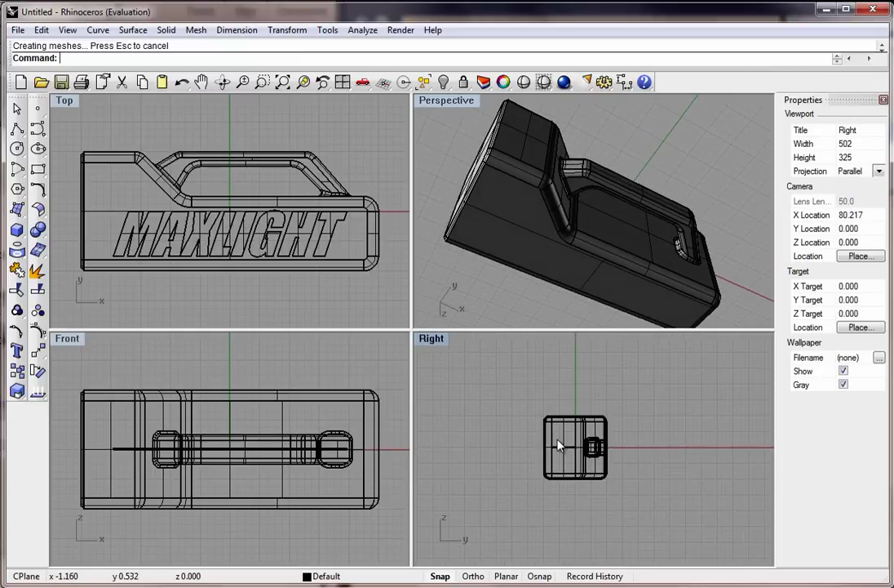
scroll(561, 467, "up", 8)
scroll(563, 469, "up", 2)
scroll(565, 466, "down", 2)
scroll(593, 385, "up", 4)
left_click(511, 531)
left_click(560, 575)
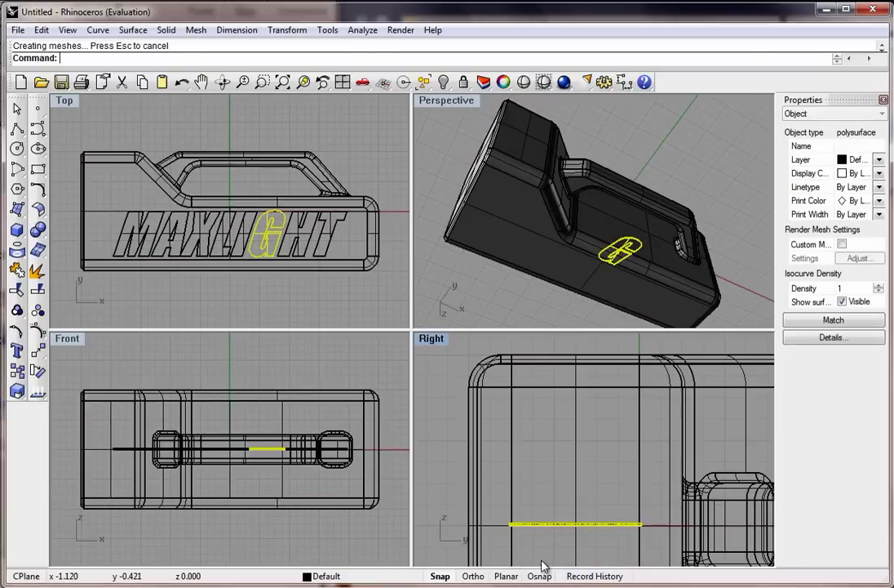
left_click(407, 480)
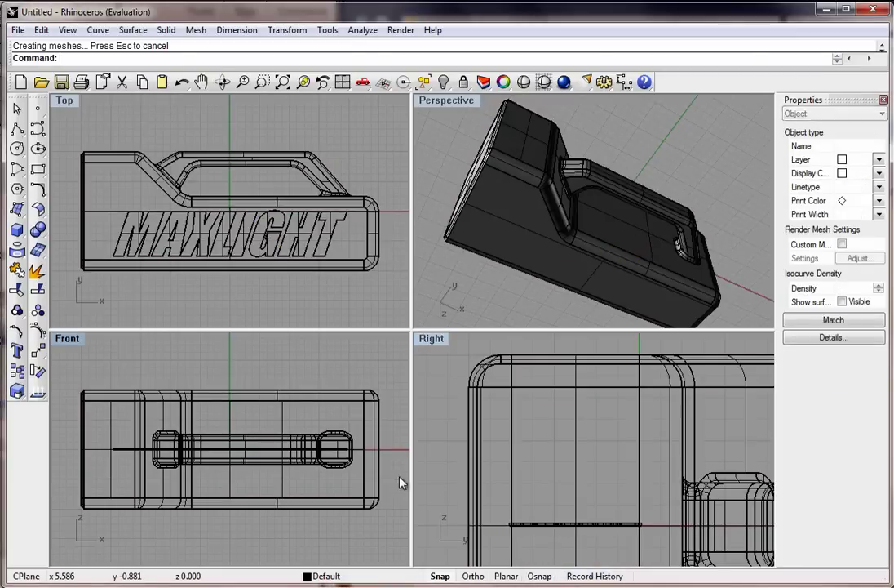
Step: In the Right view, window-select all letters and move them onto the body's top surface
left_click(444, 492)
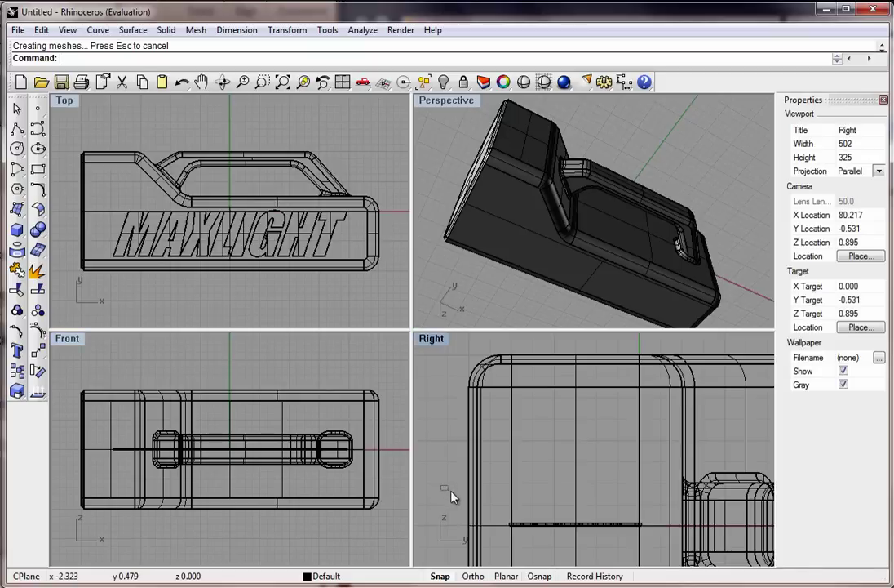
left_click_drag(520, 532, 659, 555)
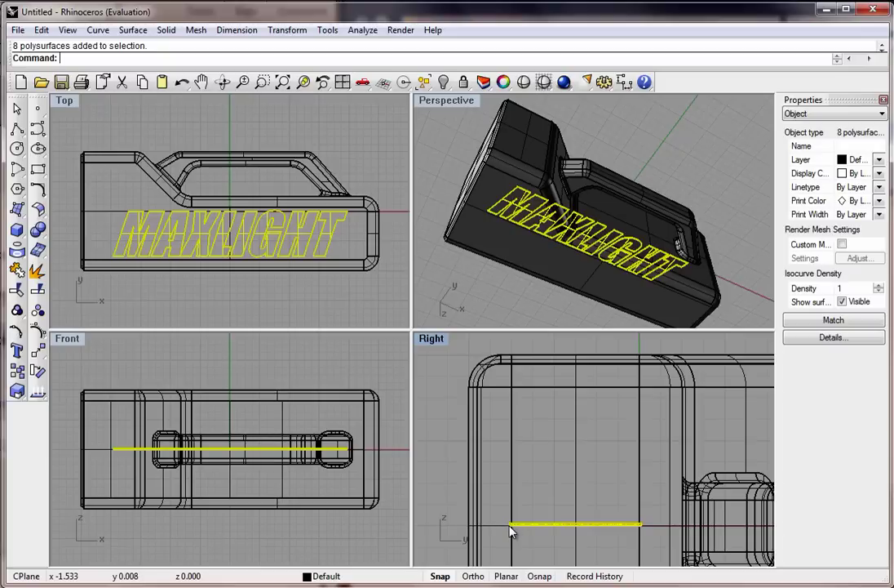
left_click_drag(510, 531, 513, 359)
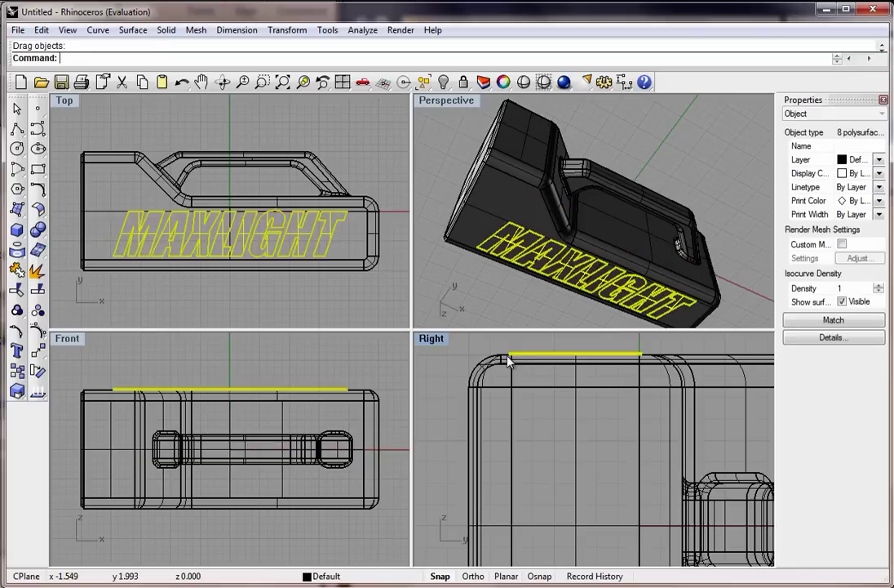
left_click(454, 364)
scroll(509, 253, "up", 2)
scroll(495, 215, "down", 5)
scroll(515, 242, "up", 10)
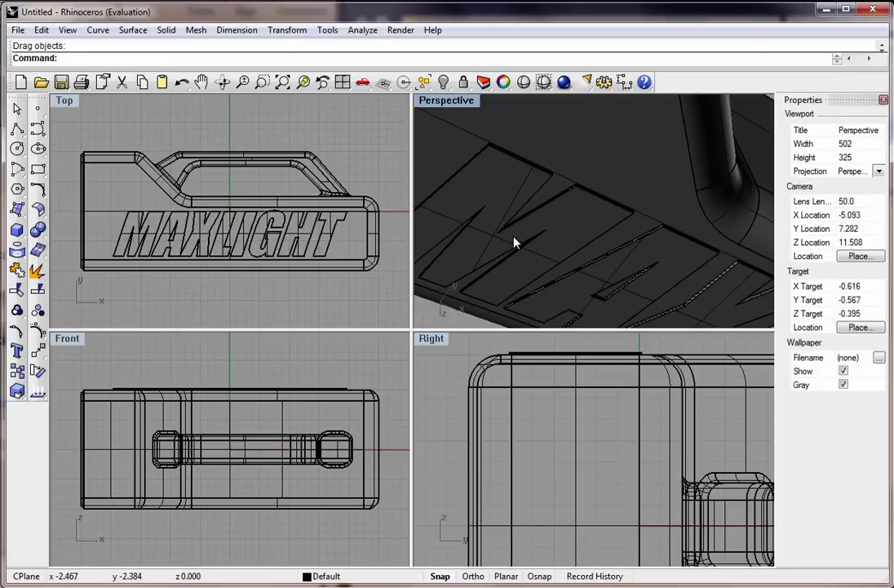
scroll(557, 233, "down", 3)
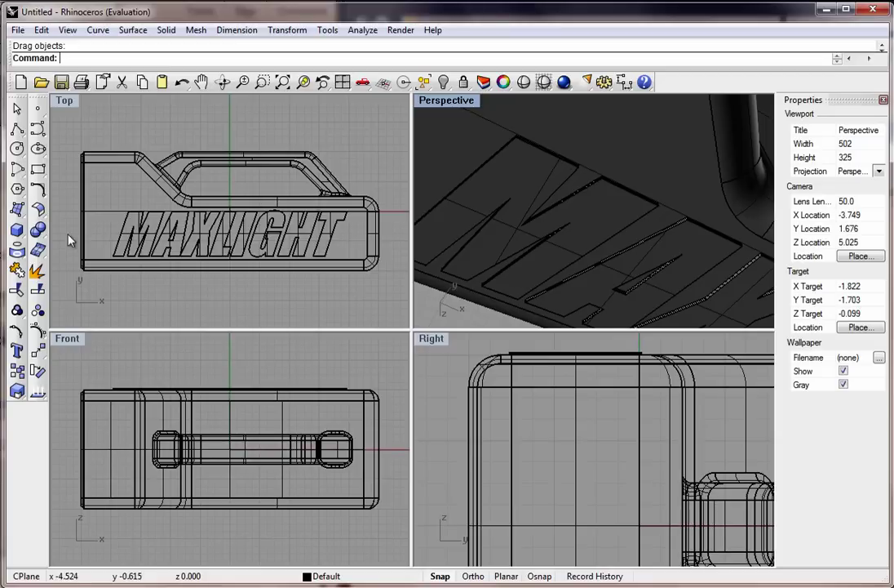
Step: Boolean-union the MAXLIGHT letters with the flashlight body
left_click(38, 229)
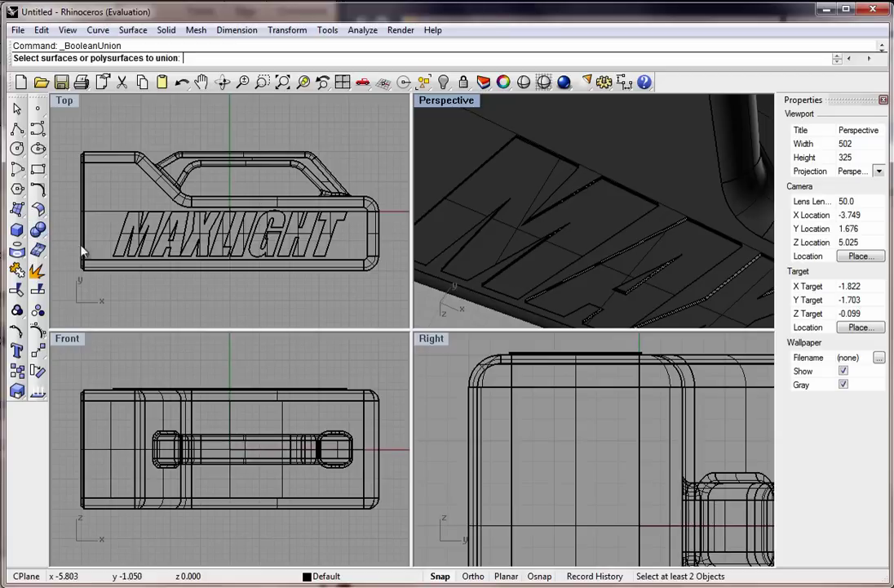
left_click(143, 190)
left_click_drag(65, 197, 366, 305)
key("Return")
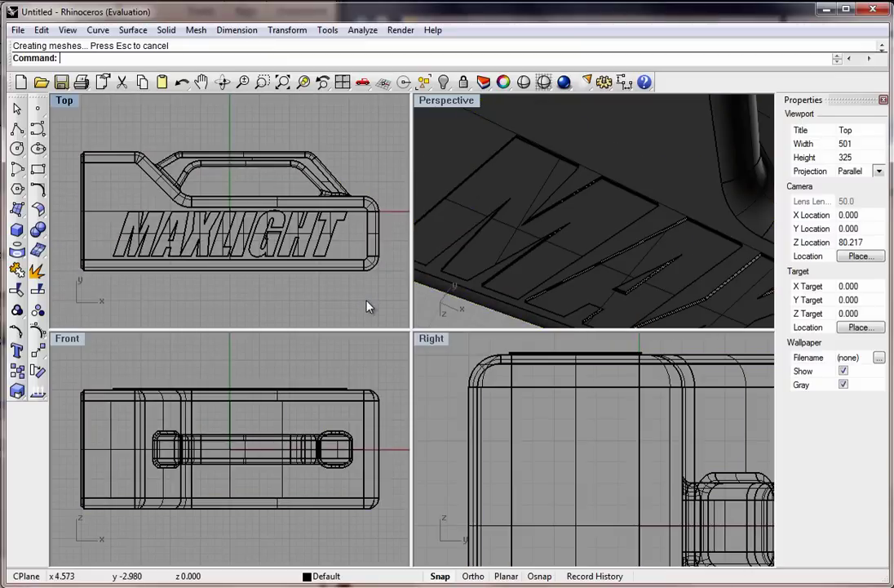
Step: Clear the selection and orbit the Perspective view to inspect the merged part
left_click(469, 204)
left_click(288, 308)
right_click_drag(454, 290, 771, 346)
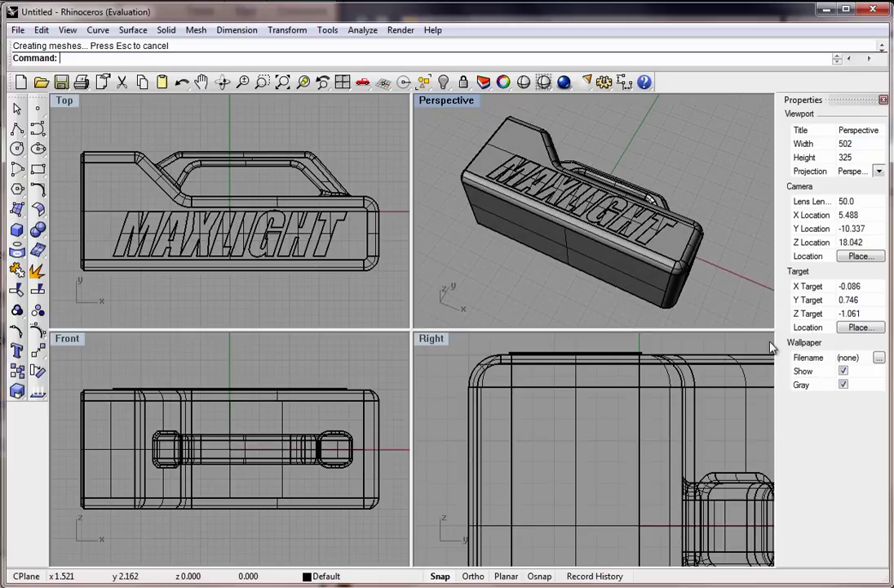
left_click(505, 86)
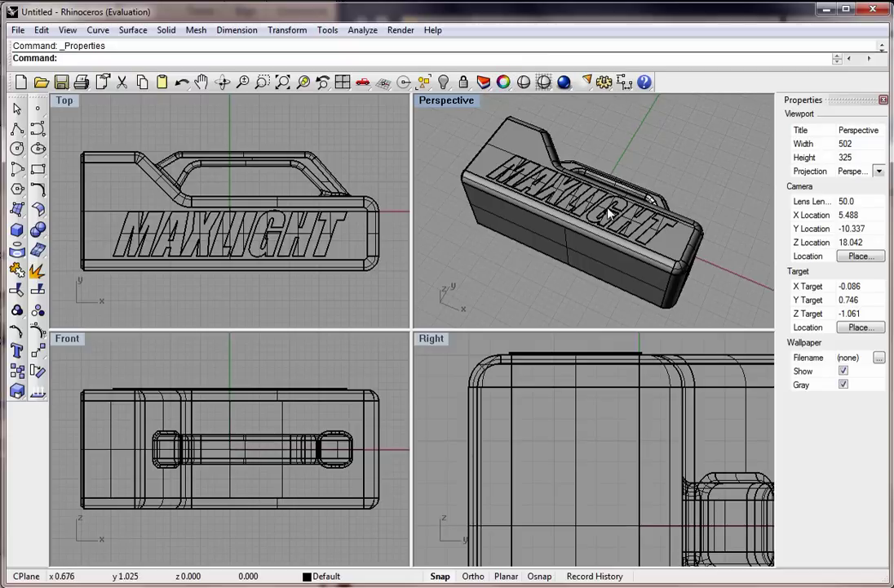
left_click(876, 203)
left_click(884, 100)
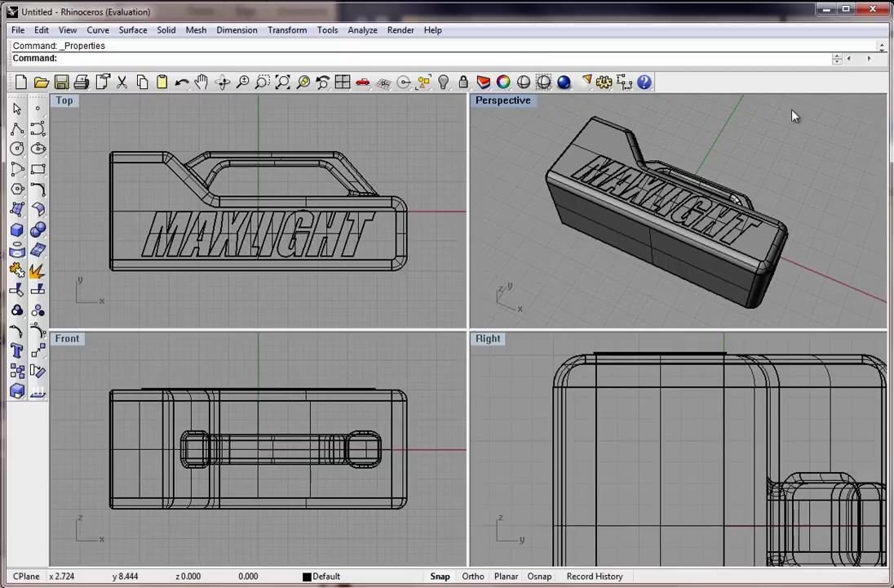
left_click(504, 82)
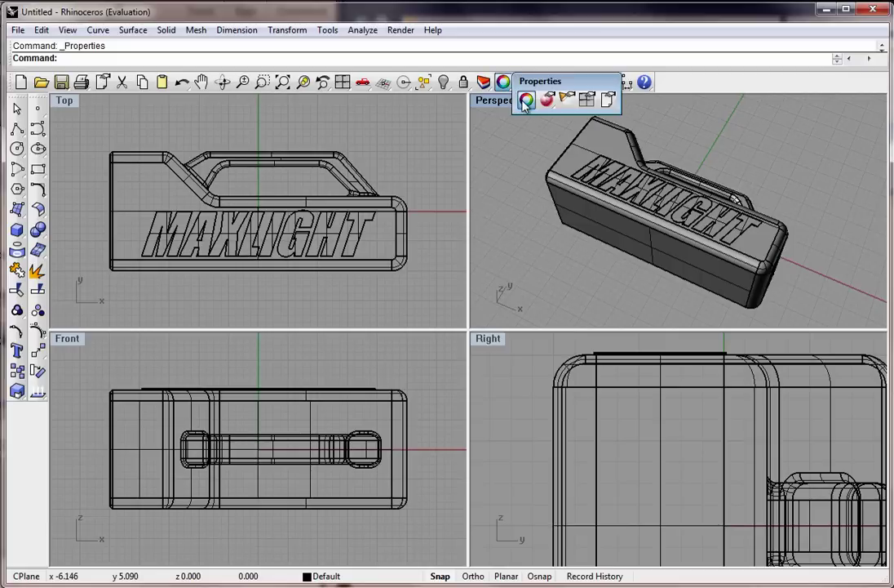
left_click(525, 101)
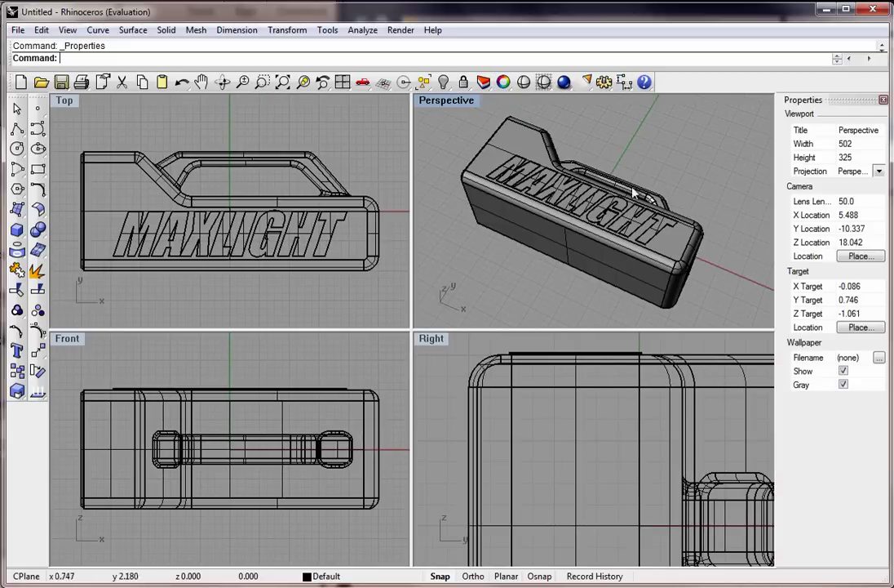
left_click(880, 171)
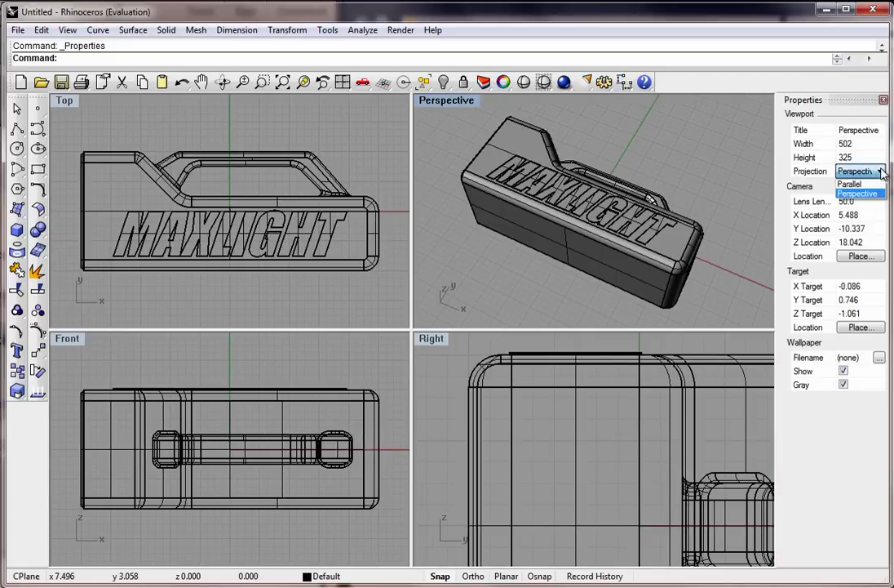
left_click(856, 193)
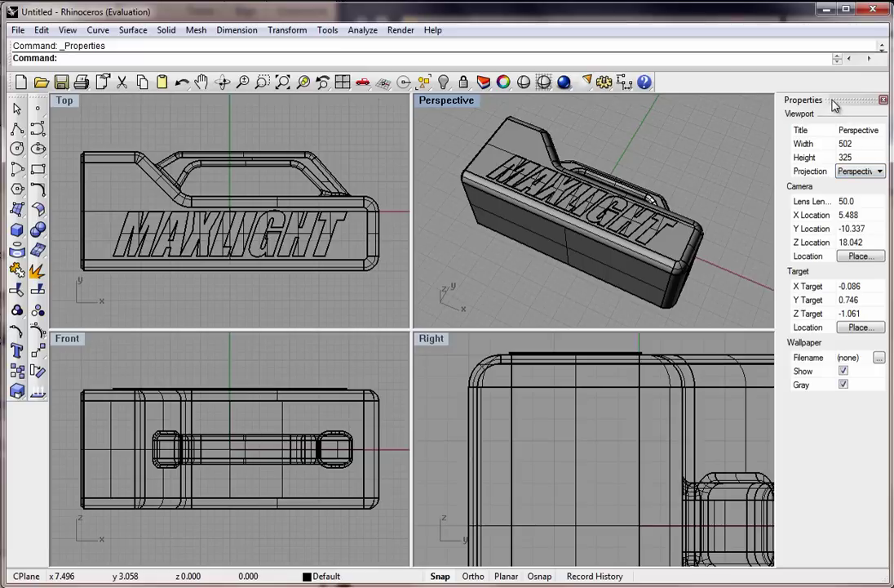
Step: Set the flashlight solid's display color to Cyan, then orbit the Perspective view to inspect it
left_click(645, 249)
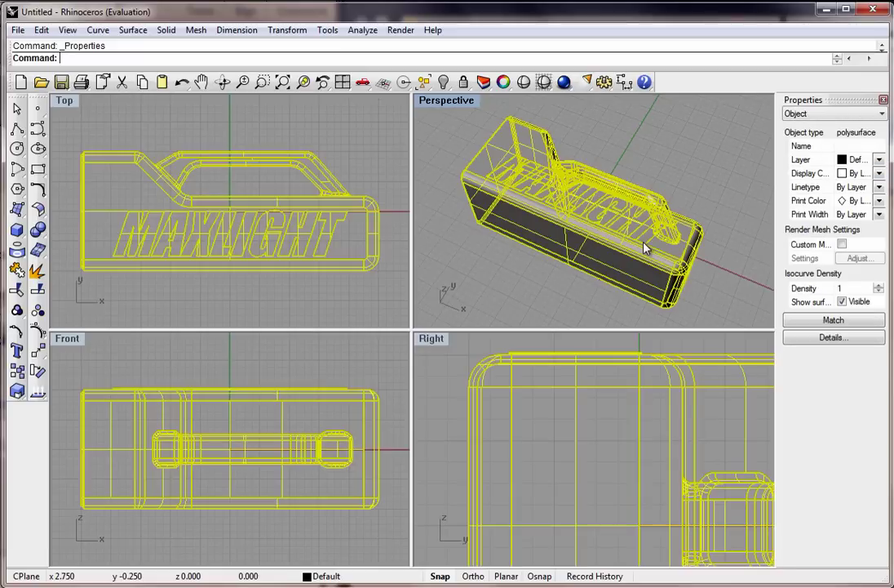
left_click(843, 175)
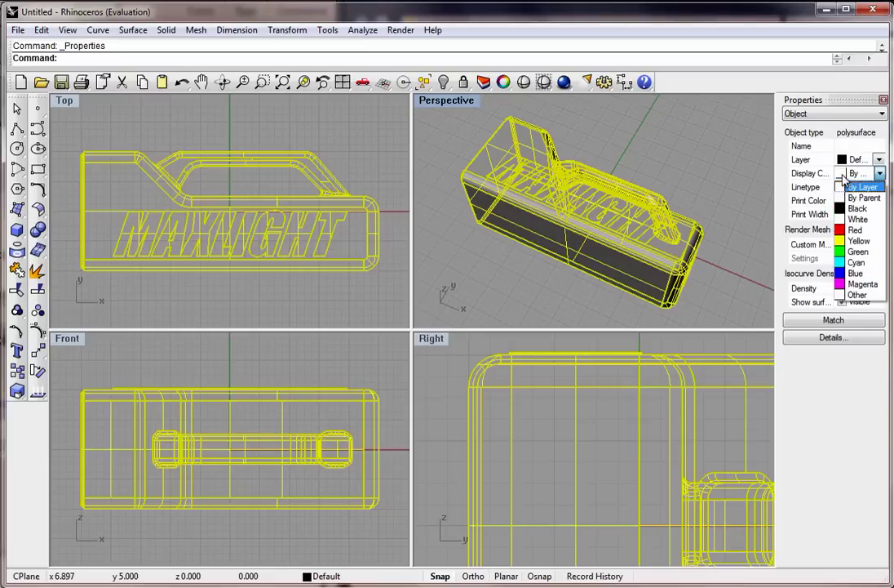
left_click(849, 263)
left_click(580, 139)
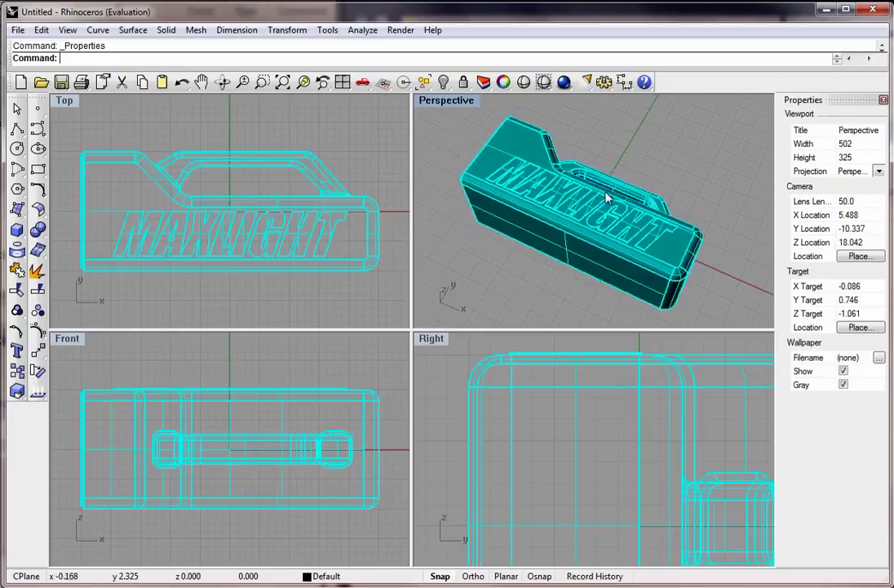
mouse_move(606, 211)
right_mouse_down()
mouse_move(615, 310)
mouse_move(606, 190)
right_mouse_up()
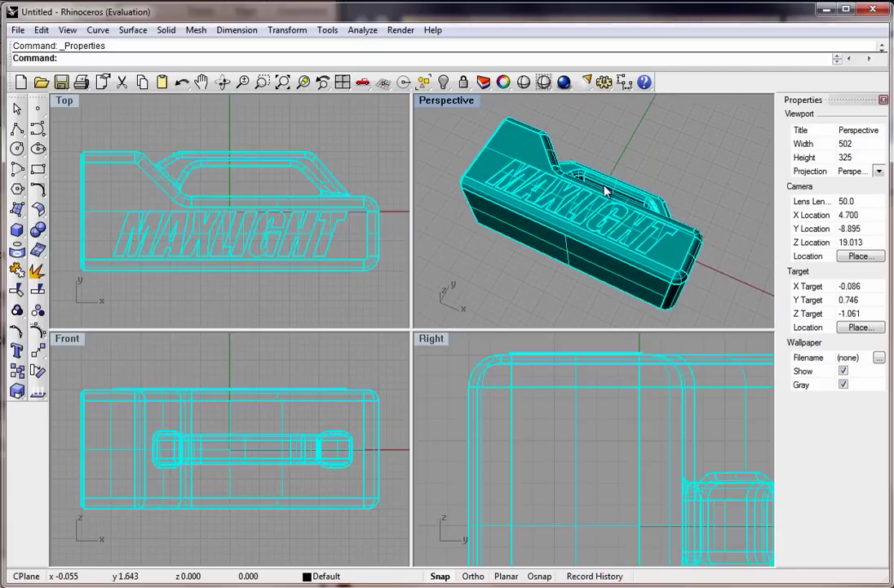
mouse_move(574, 196)
right_mouse_down()
mouse_move(574, 313)
mouse_move(573, 196)
right_mouse_up()
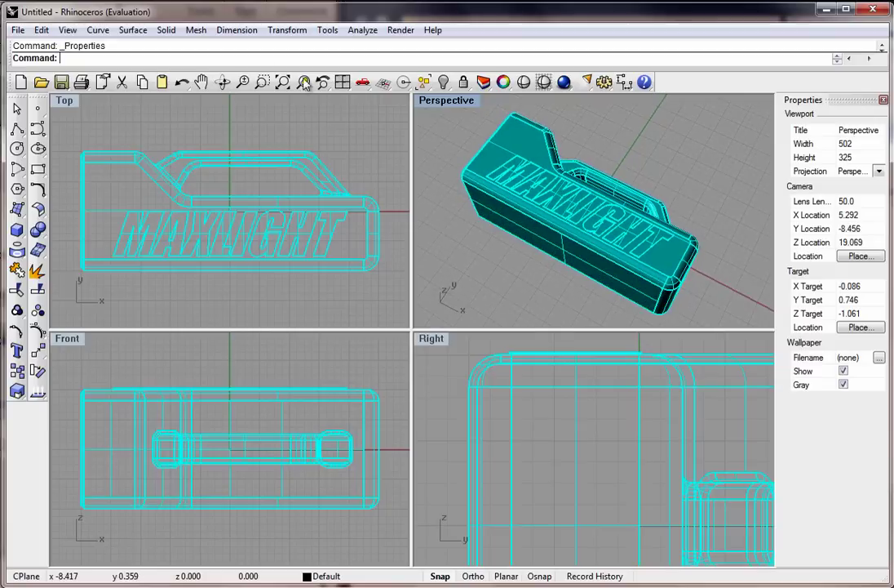
Step: Undo the cyan colour, the letter union and the letter move, then clear the selection
left_click(181, 84)
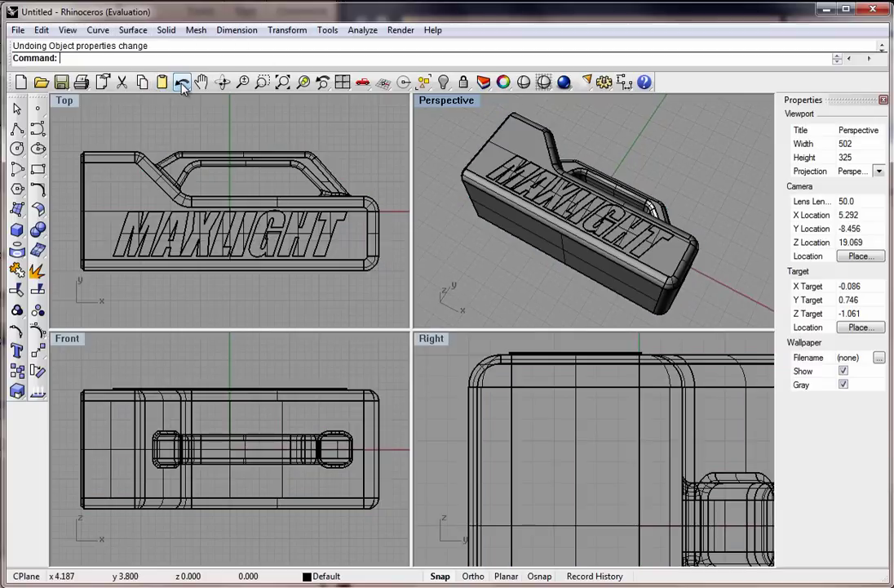
left_click(182, 84)
left_click(181, 84)
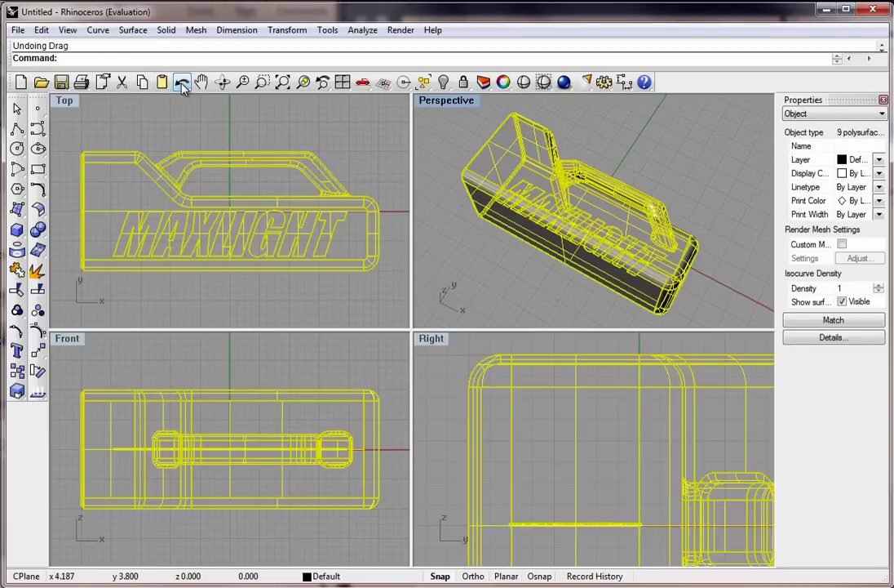
left_click(453, 464)
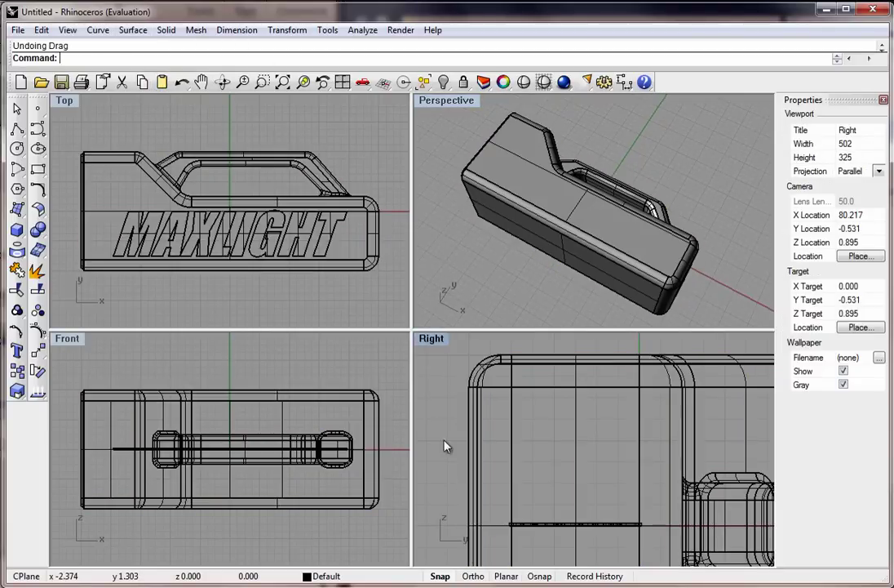
Step: Reselect the MAXLIGHT letters and drag them up onto the top of the body
left_click_drag(428, 474, 655, 544)
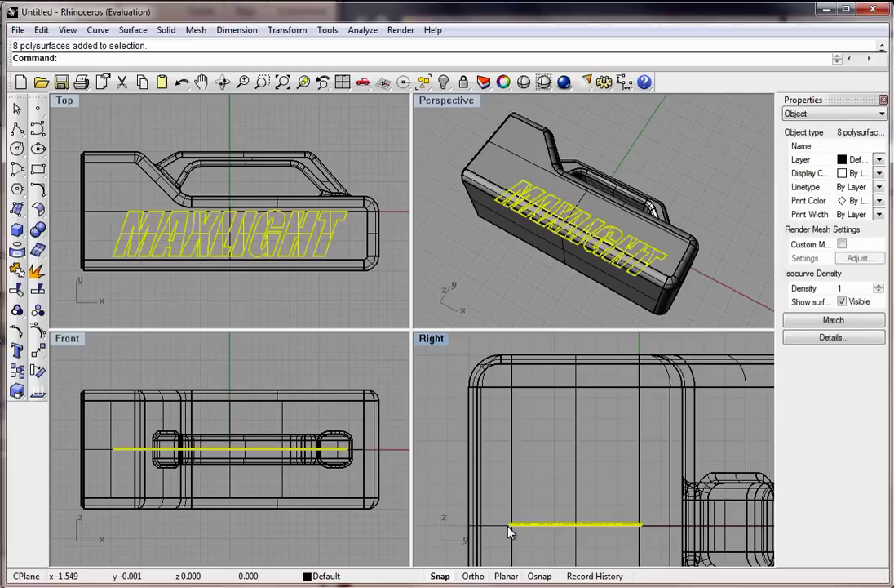
left_click_drag(510, 529, 510, 359)
left_click(489, 242)
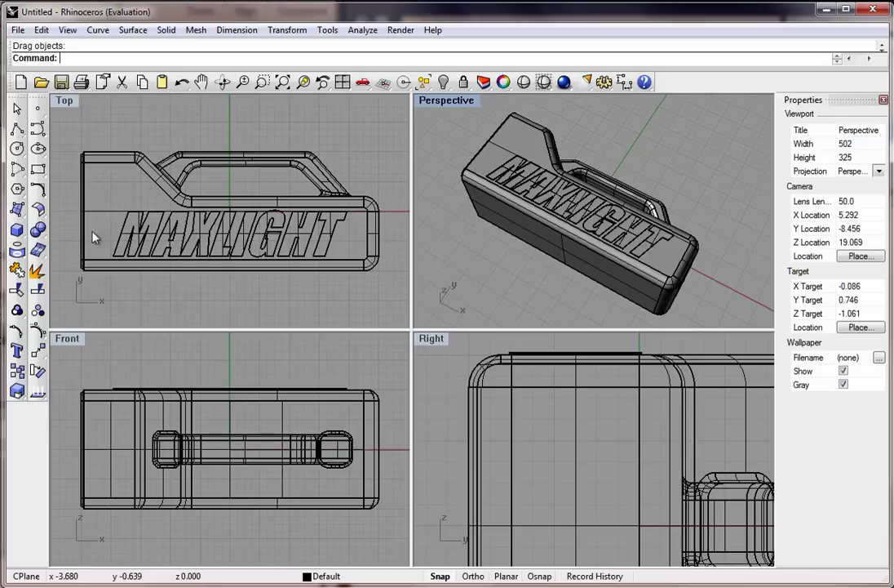
Step: Give the flashlight body a custom mint green display color (R140, G233, B166)
left_click(593, 272)
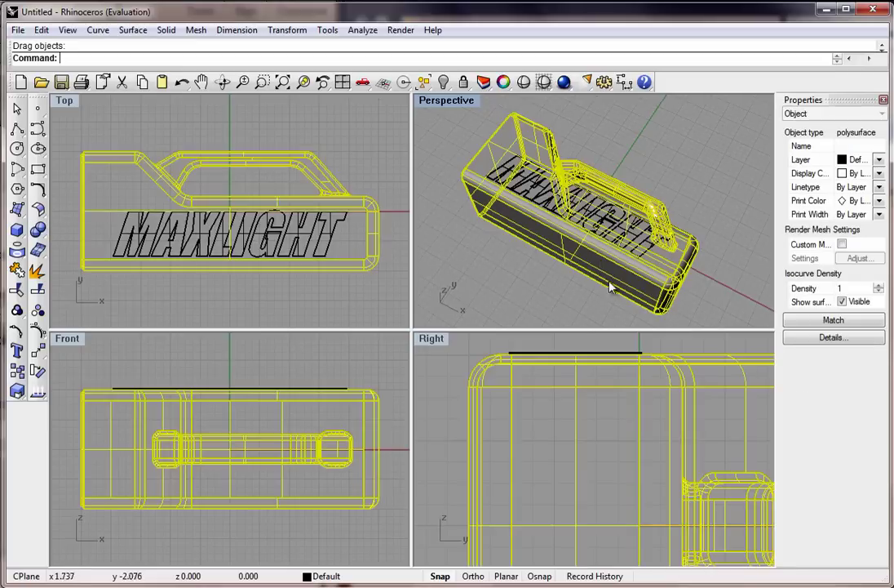
left_click(845, 174)
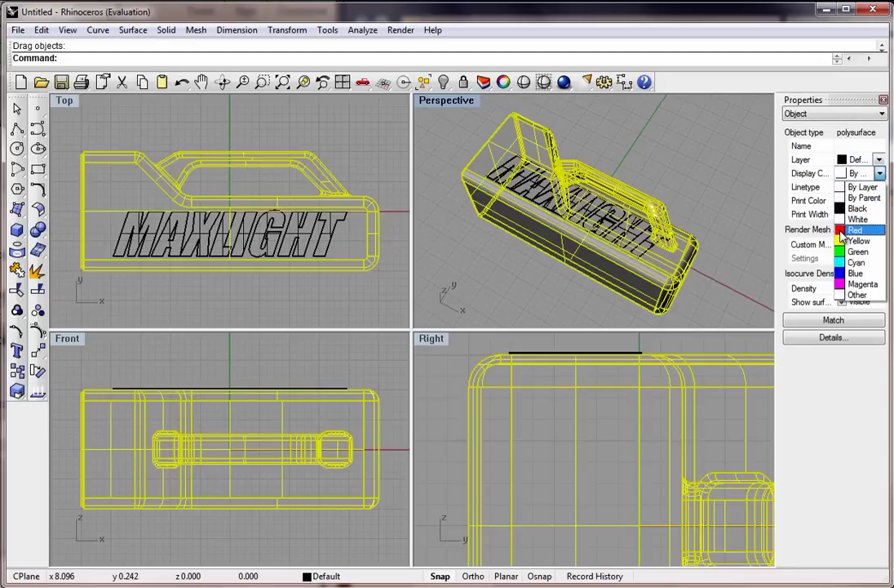
left_click(855, 294)
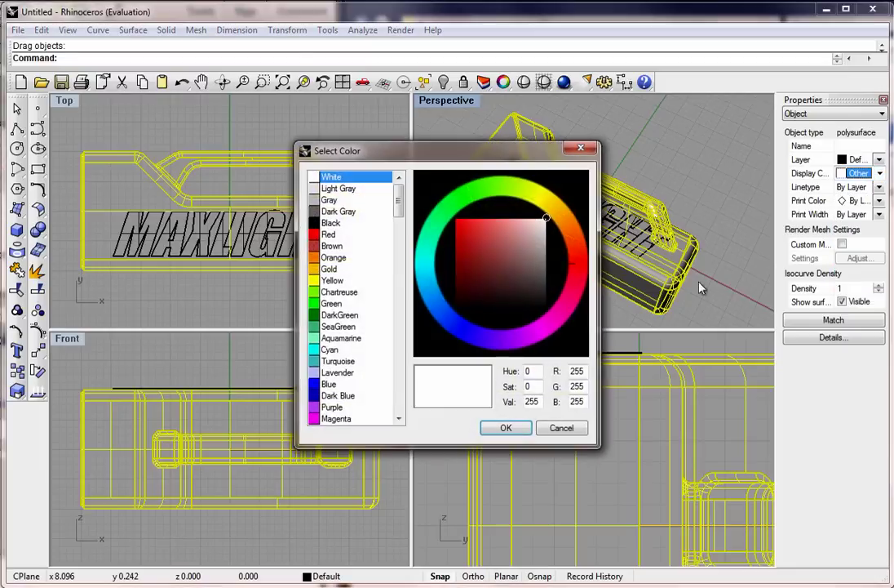
left_click_drag(491, 165, 355, 209)
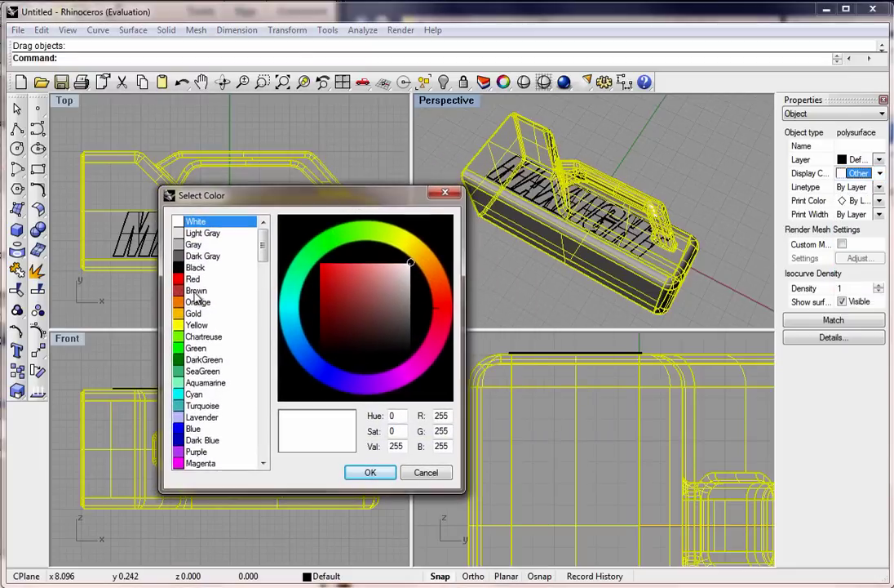
left_click_drag(368, 244, 298, 235)
left_click_drag(359, 269, 375, 271)
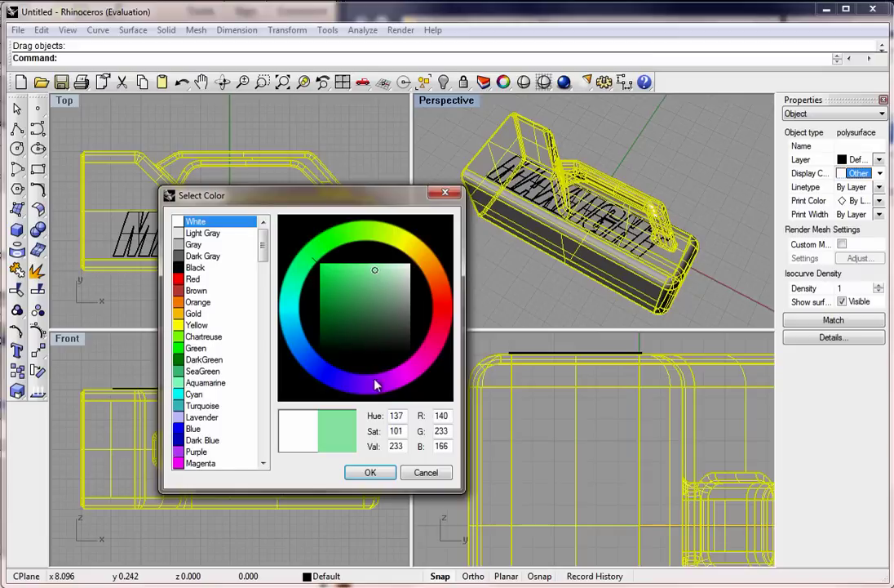
left_click(378, 473)
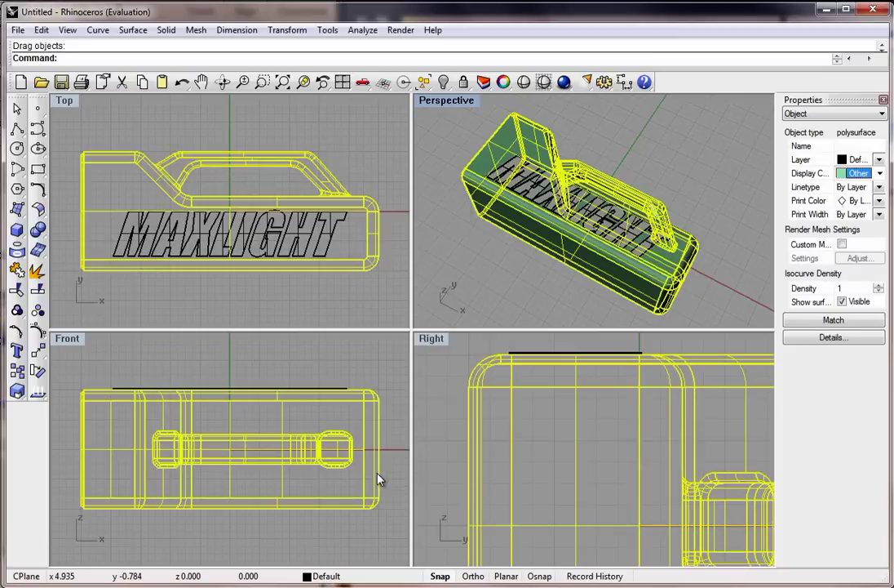
left_click(482, 290)
left_click(589, 228)
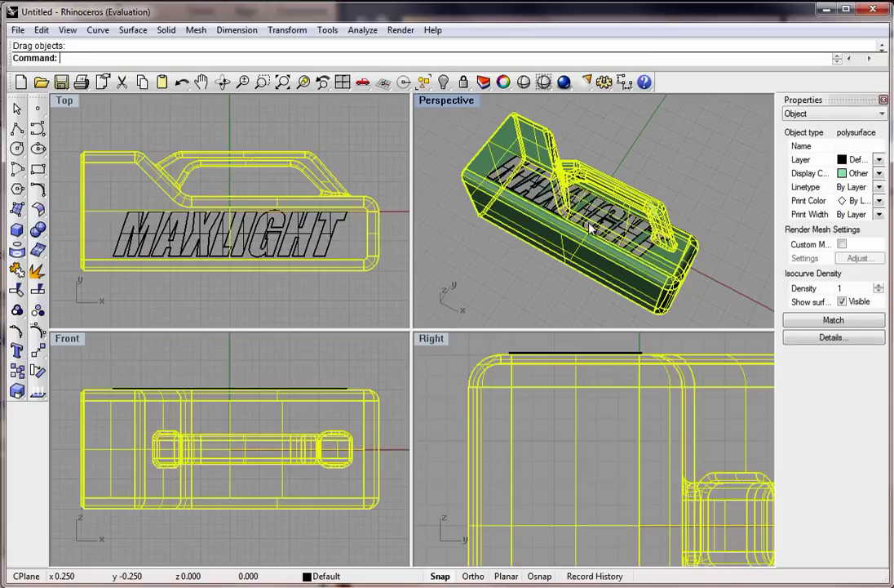
left_click(423, 189)
Step: Set the eight MAXLIGHT letter solids' display color to White and orbit to view them
left_click_drag(447, 133, 684, 293)
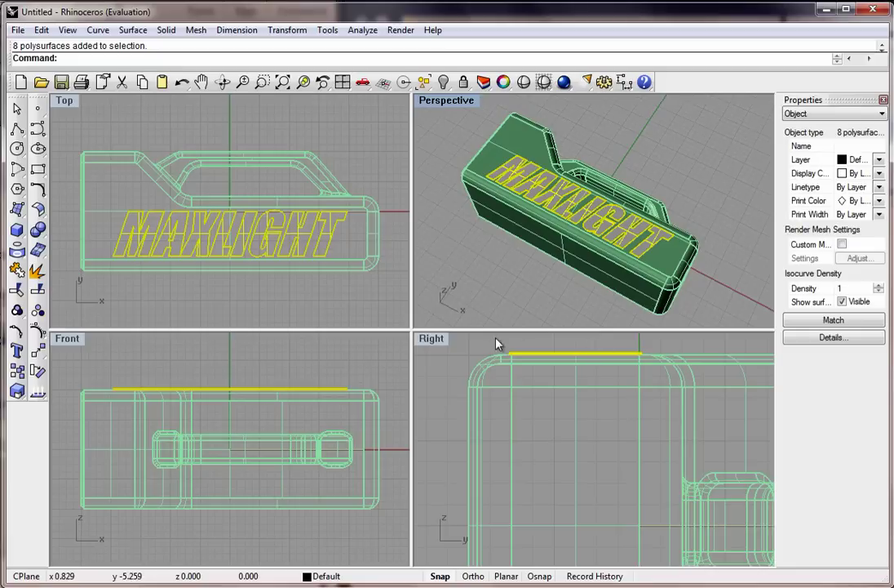
left_click_drag(492, 339, 663, 384)
left_click(843, 175)
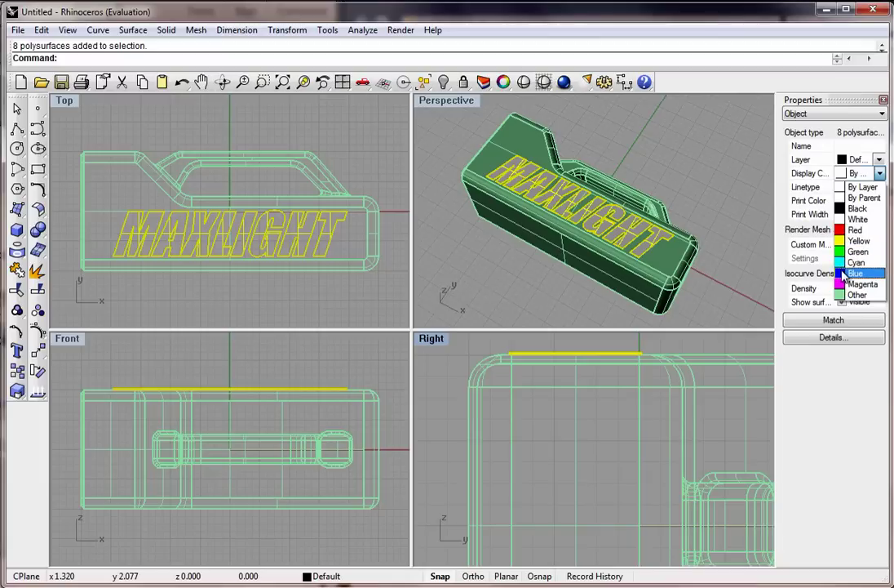
left_click(849, 219)
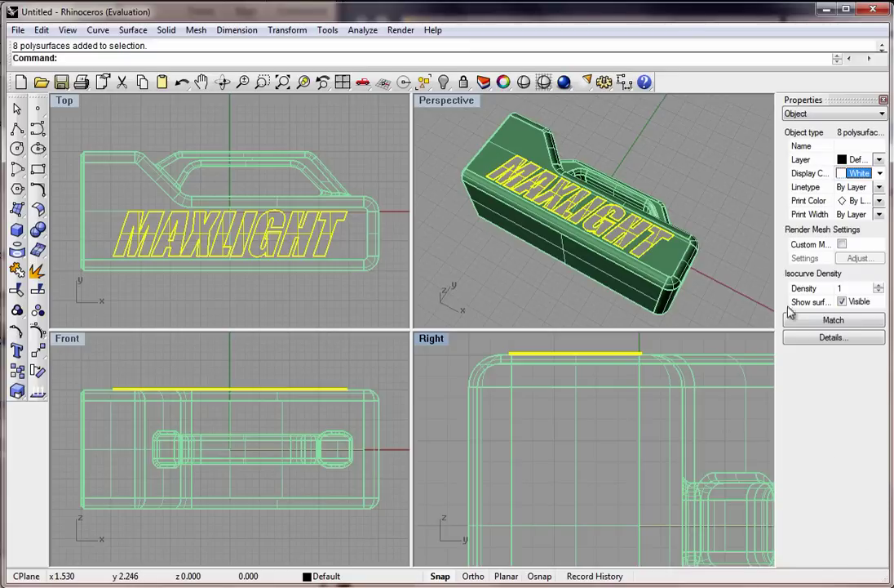
left_click(721, 272)
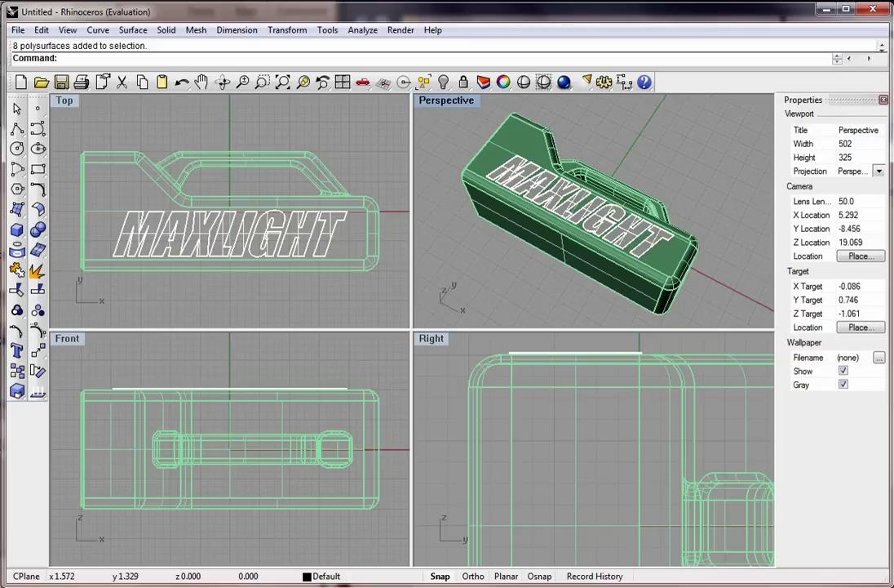
right_click_drag(604, 245, 509, 245)
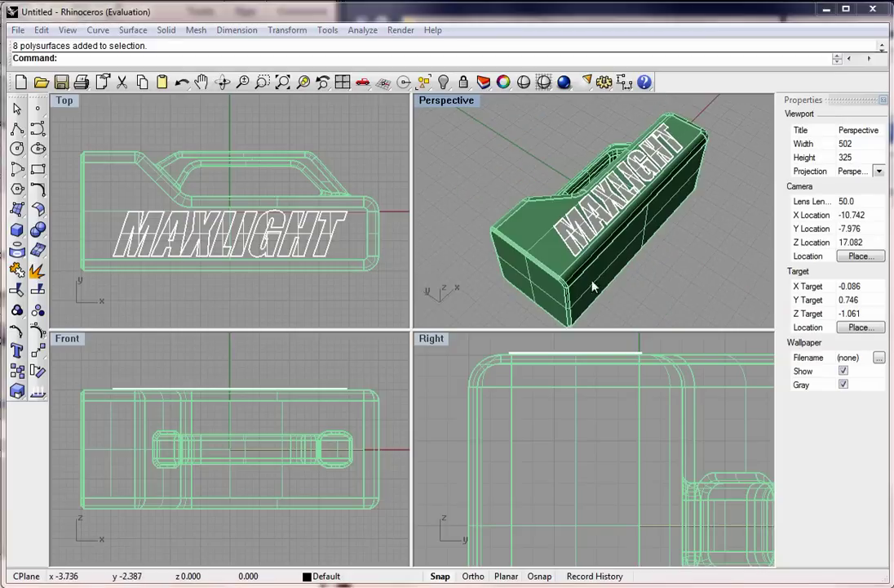
Step: Preview the Perspective view in Rendered and Flat Shade modes, then return to Shaded
right_click_drag(565, 224, 436, 118)
left_click(439, 104)
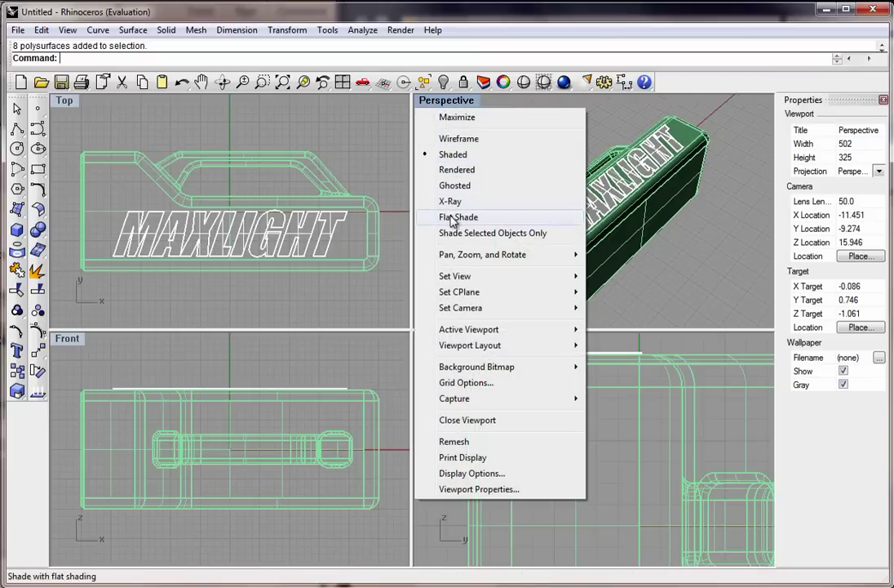
left_click(456, 170)
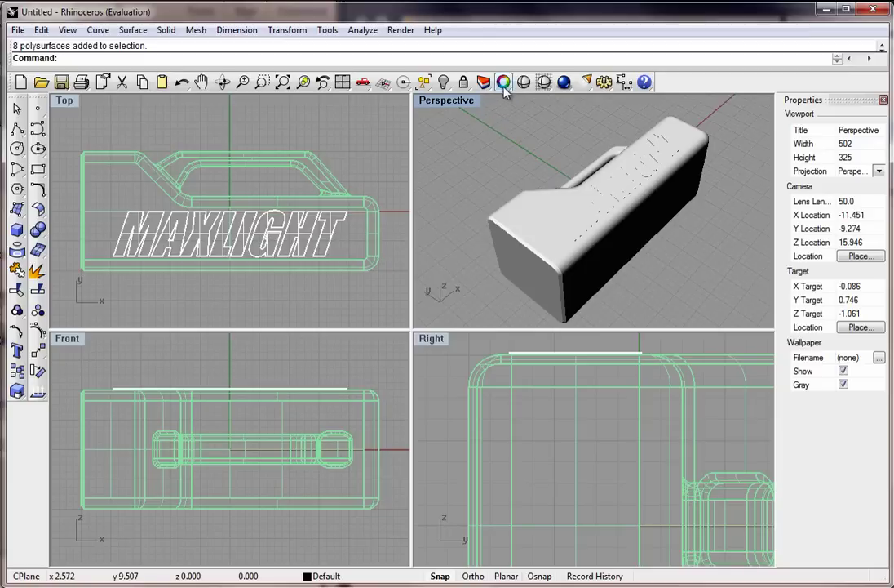
left_click(466, 101)
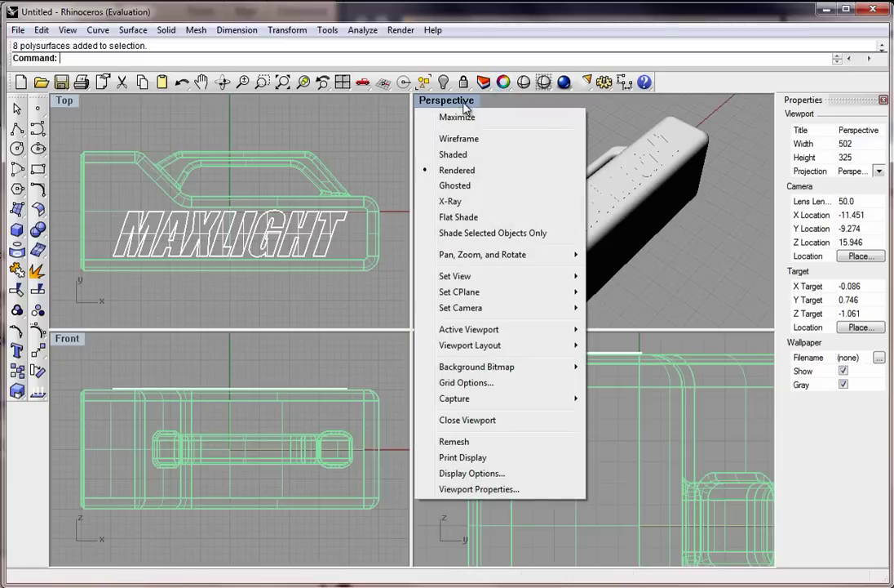
left_click(461, 217)
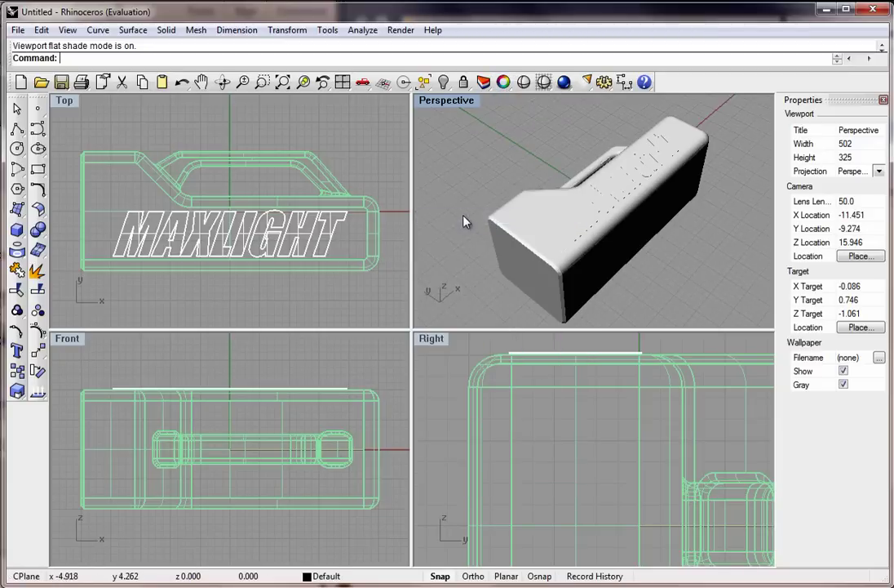
right_click_drag(501, 166, 422, 170)
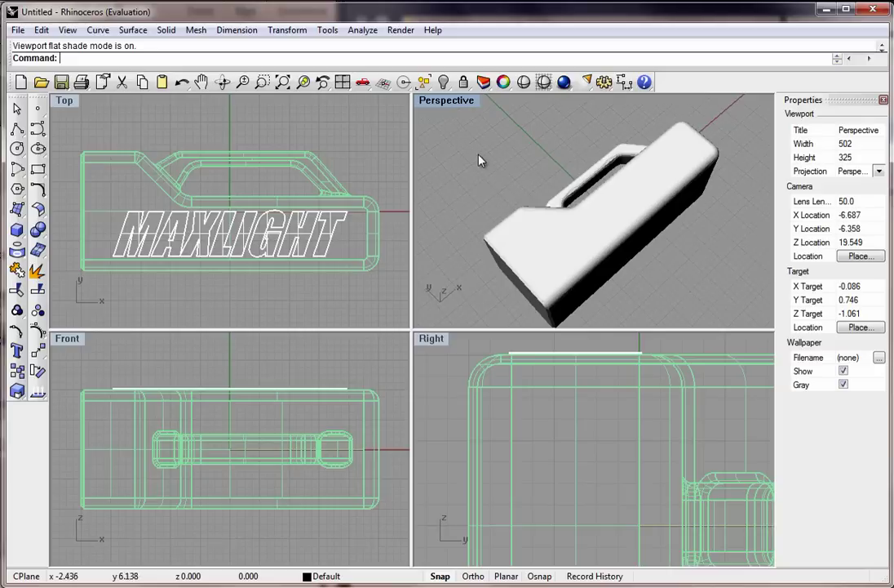
left_click(448, 101)
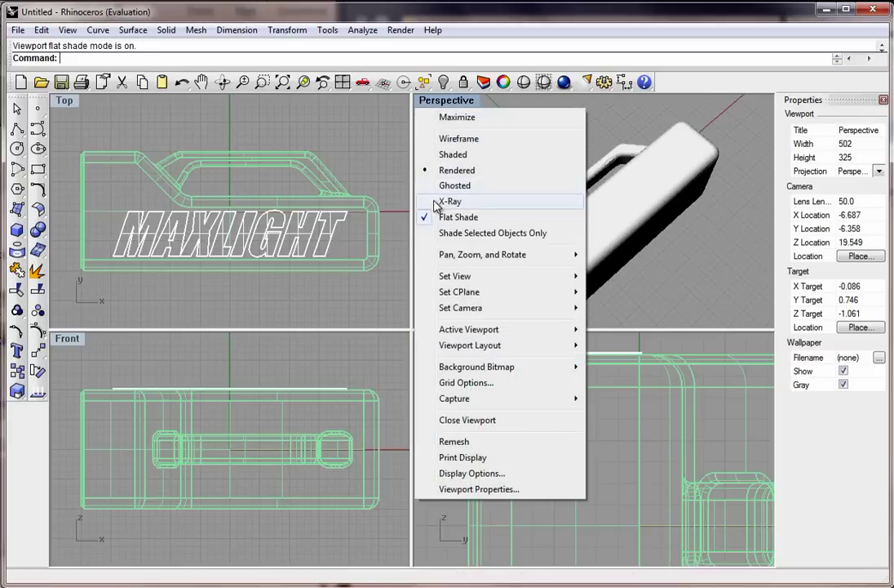
left_click(431, 156)
Step: Switch the Perspective view to Wireframe with Flat Shade turned off
right_click_drag(542, 180, 457, 110)
left_click(451, 101)
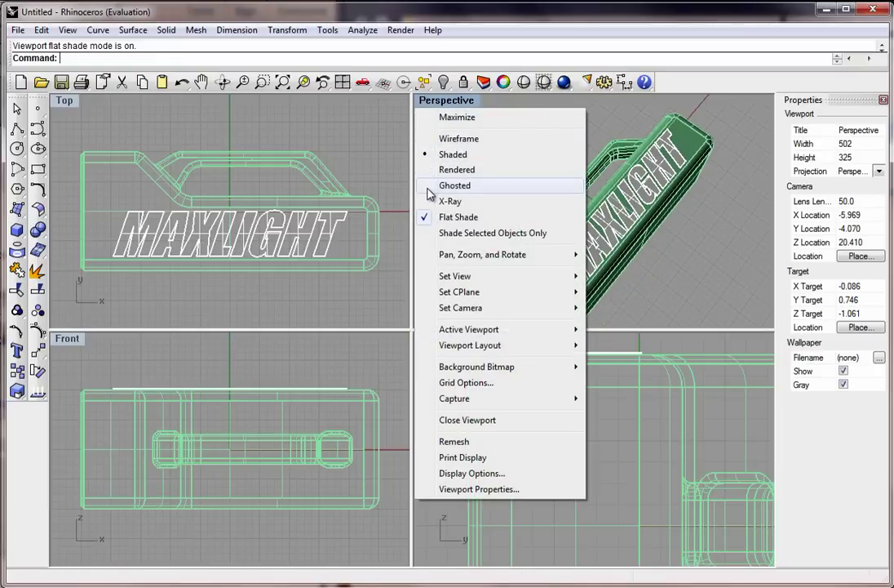
left_click(426, 141)
right_click_drag(467, 156, 463, 131)
left_click(446, 100)
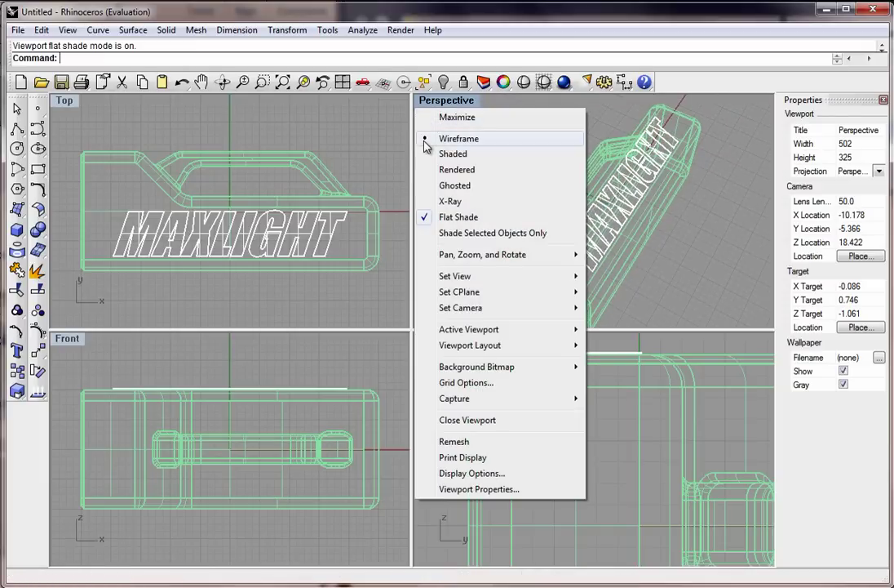
left_click(441, 217)
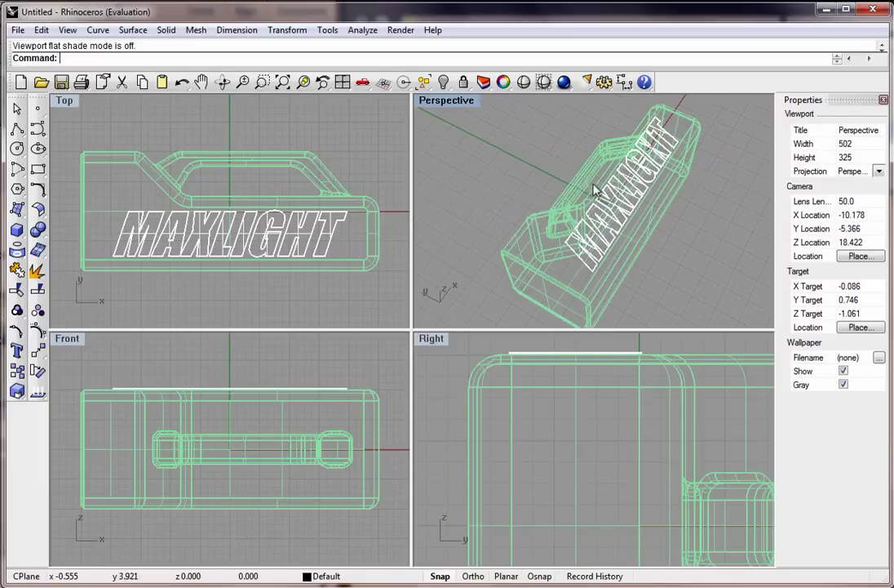
right_click_drag(599, 190, 650, 241)
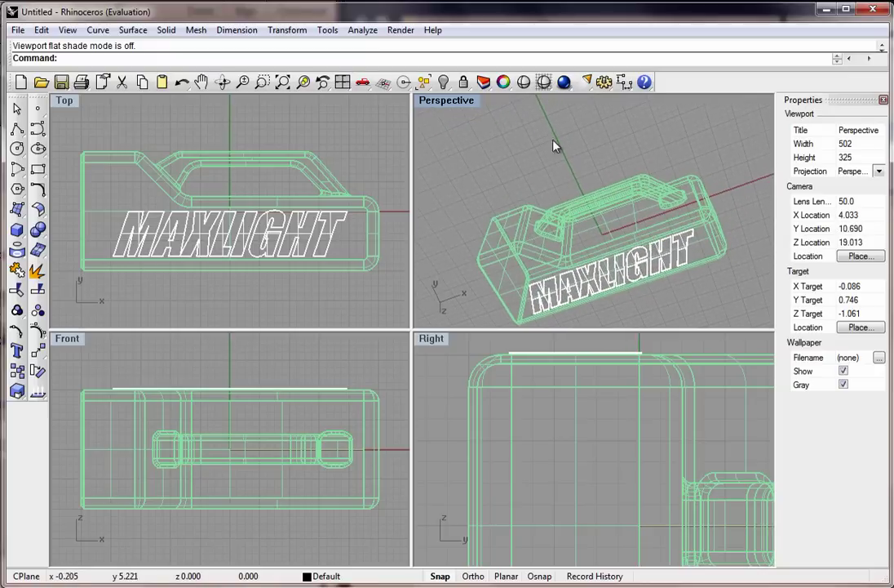